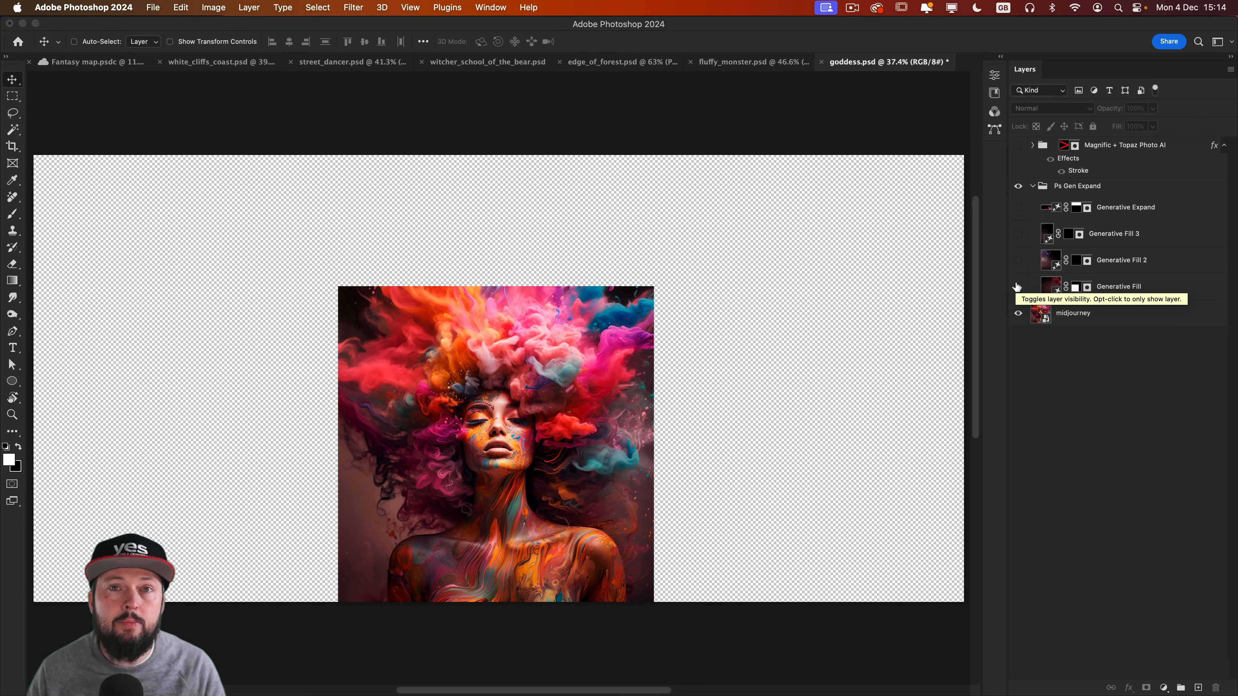
# Show the Generative Fill, Generative Fill 2, Generative Fill 3 and Generative Expand layers in the Ps Gen Expand group
pyautogui.click(1017, 287)
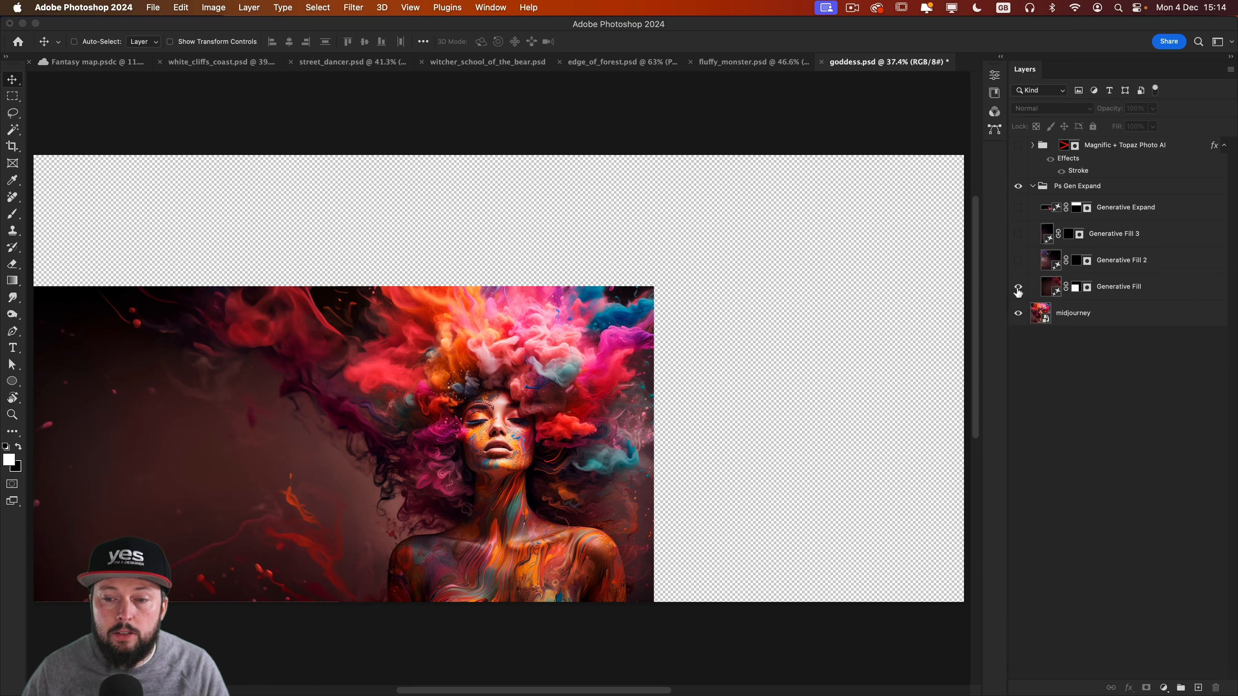
pyautogui.click(1018, 260)
pyautogui.click(1019, 234)
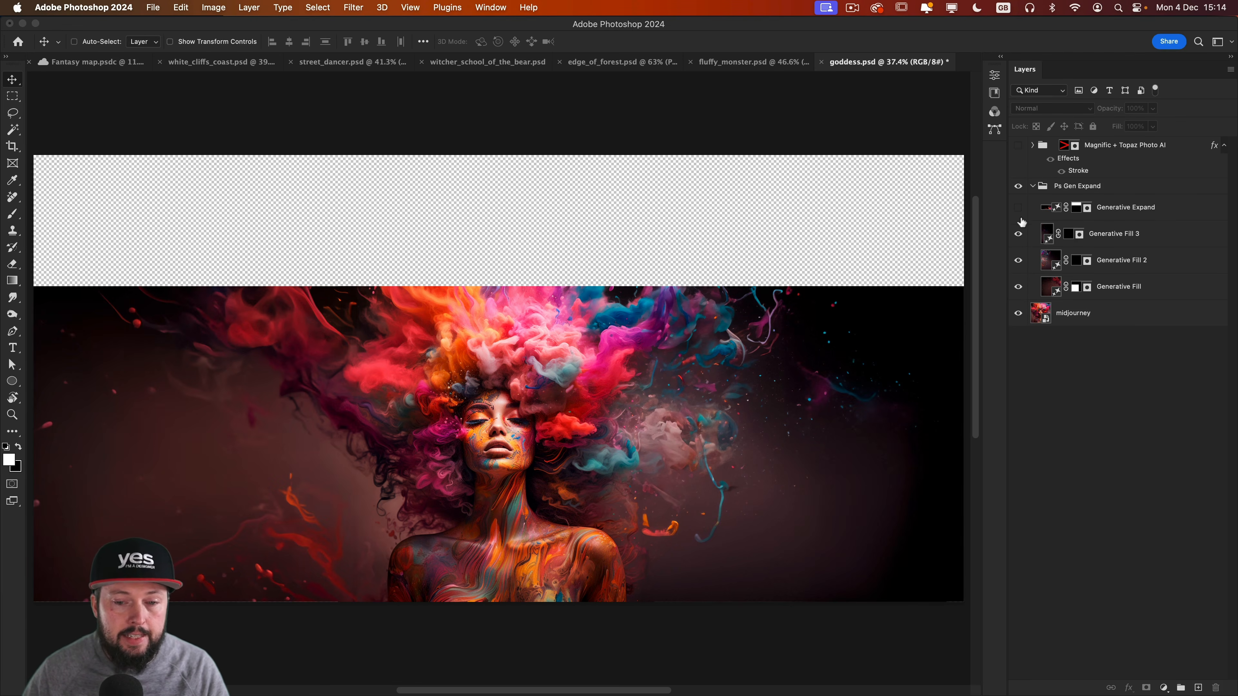
pyautogui.click(1018, 207)
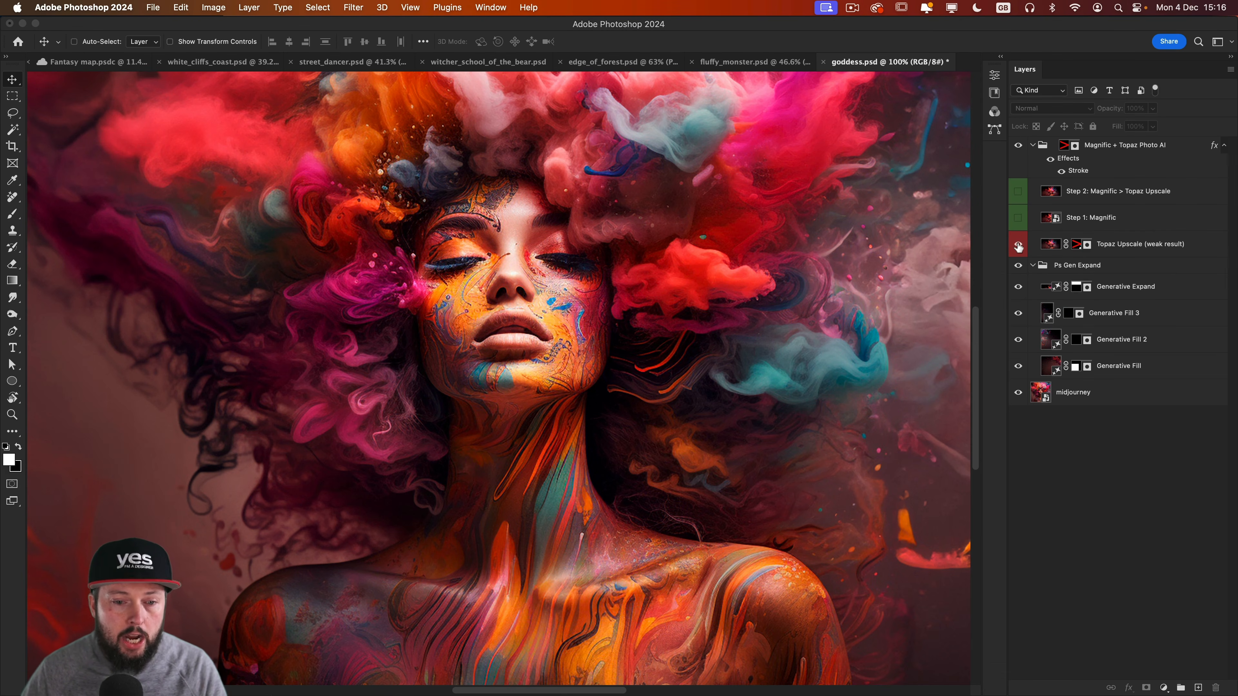
# Compare the Topaz Upscale (weak result) layer with the original around the face by toggling its visibility, leaving it hidden
pyautogui.click(1018, 245)
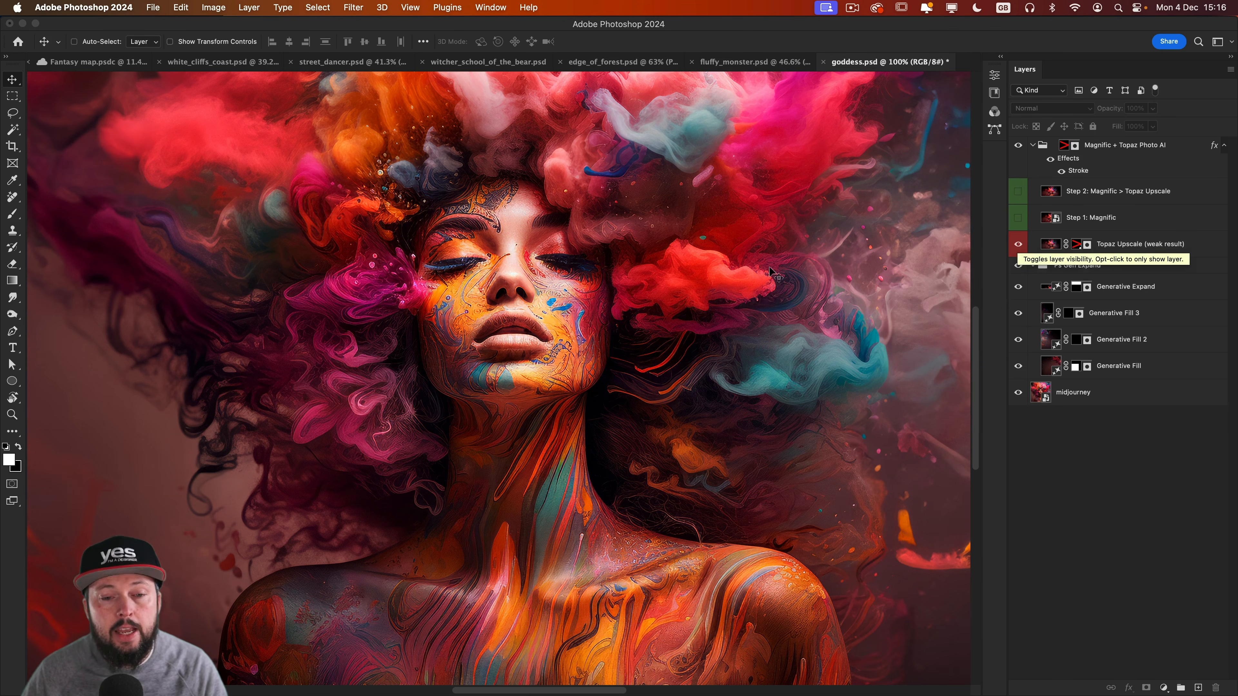
pyautogui.moveTo(523, 341); pyautogui.dragTo(551, 347)
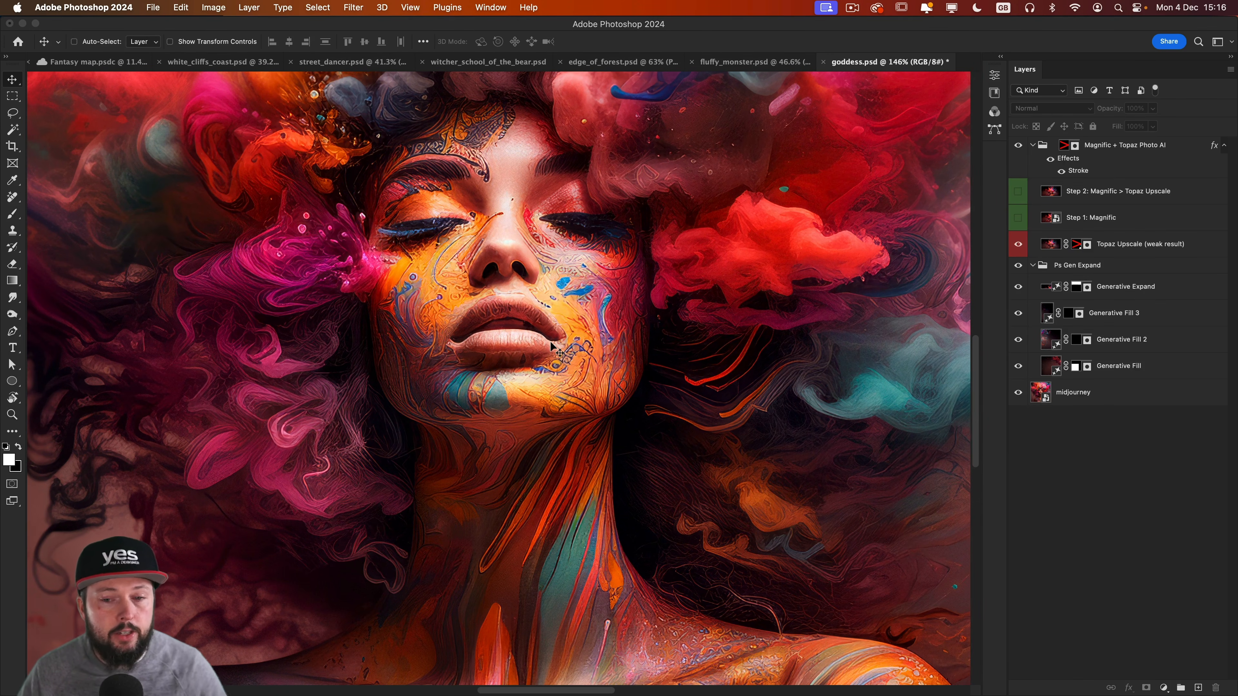
pyautogui.click(1017, 245)
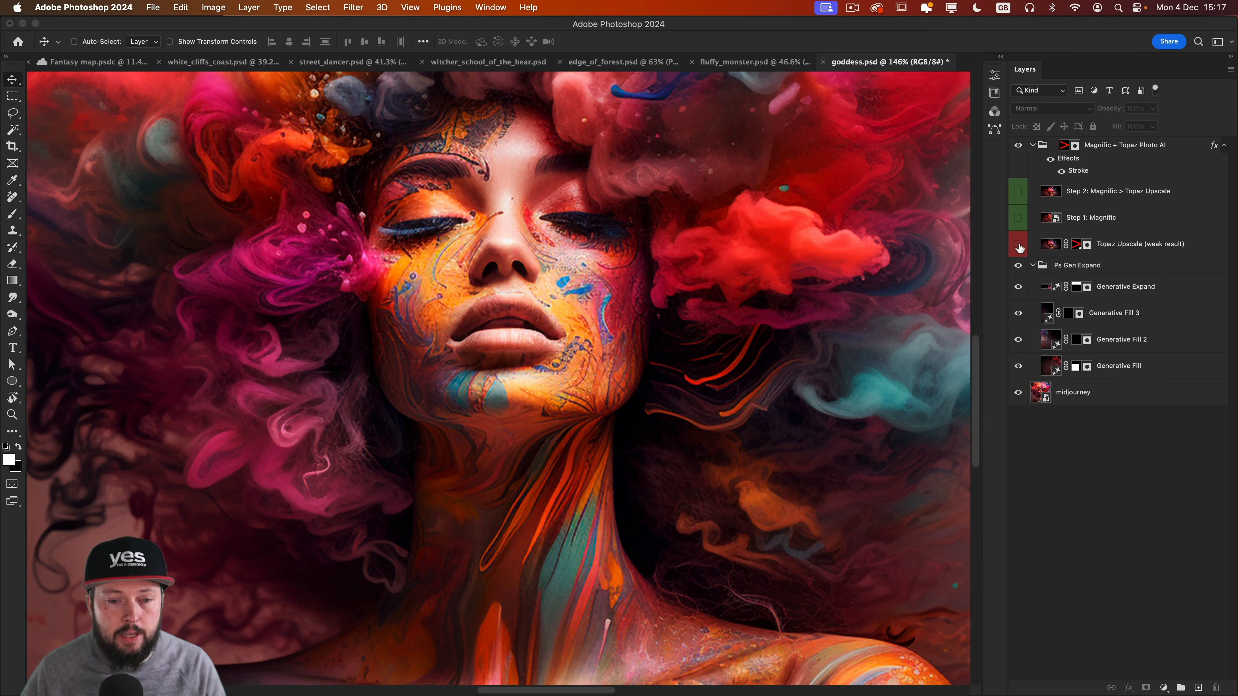
pyautogui.click(1018, 245)
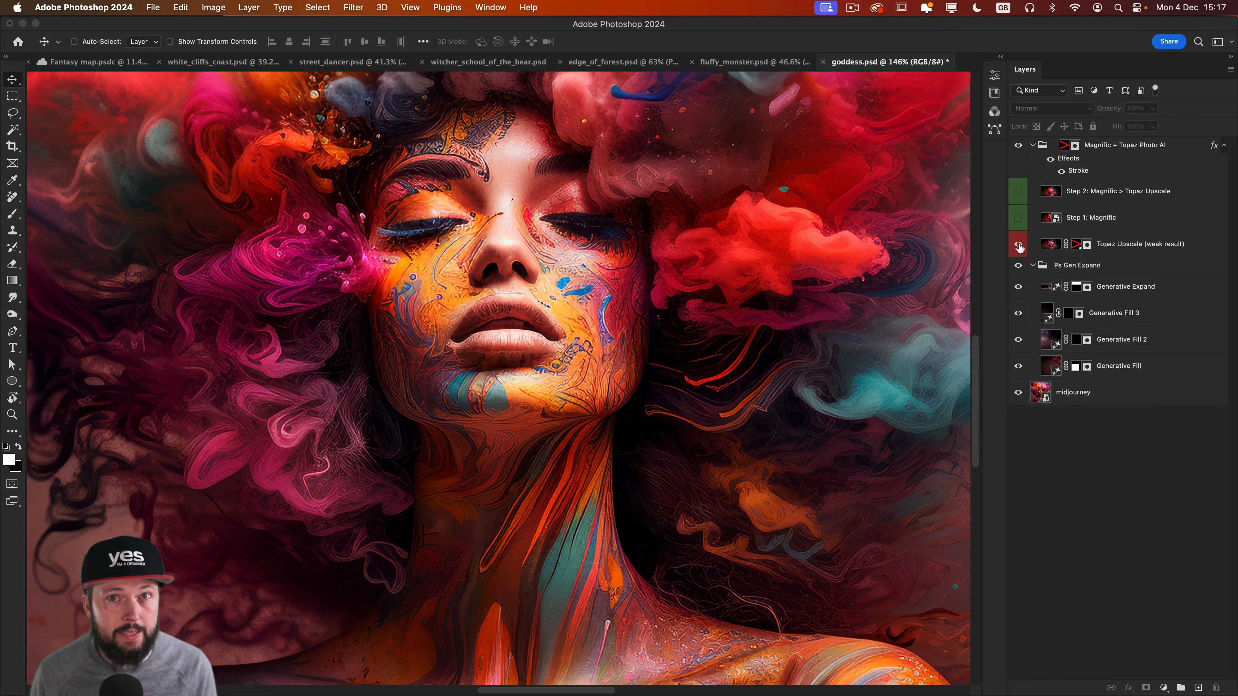
pyautogui.click(1018, 247)
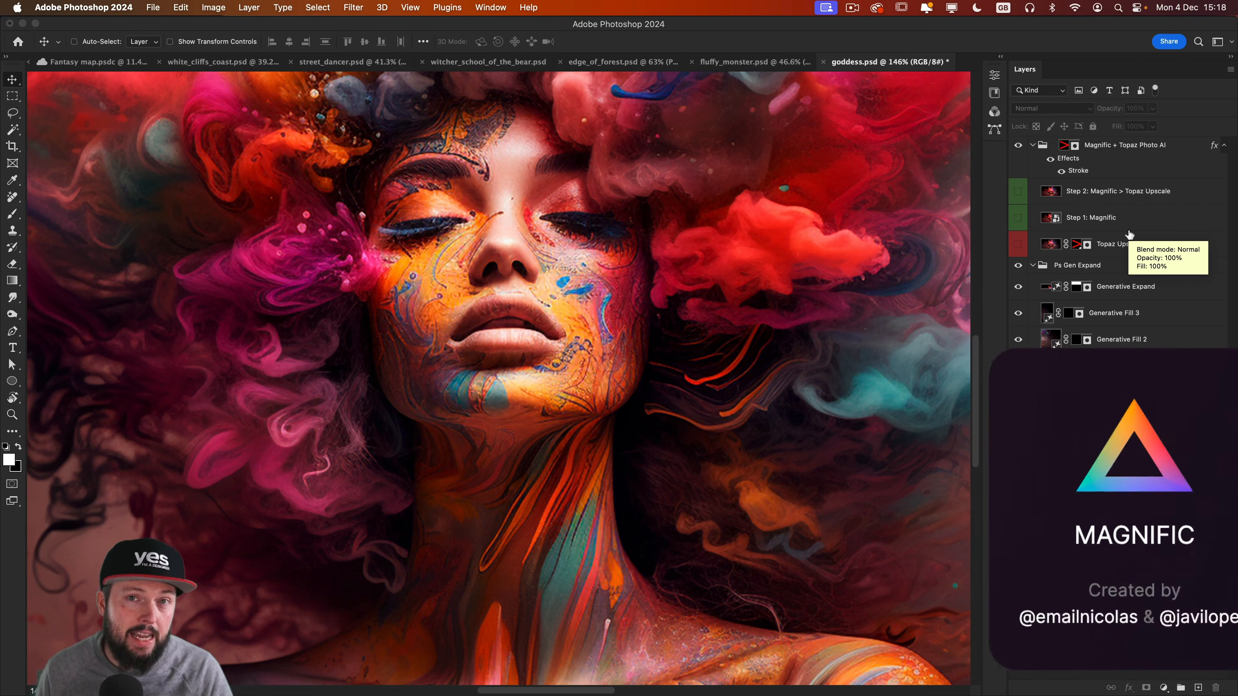
# Compare the Step 1: Magnific layer with the original by toggling its visibility, leaving it shown
pyautogui.click(1019, 218)
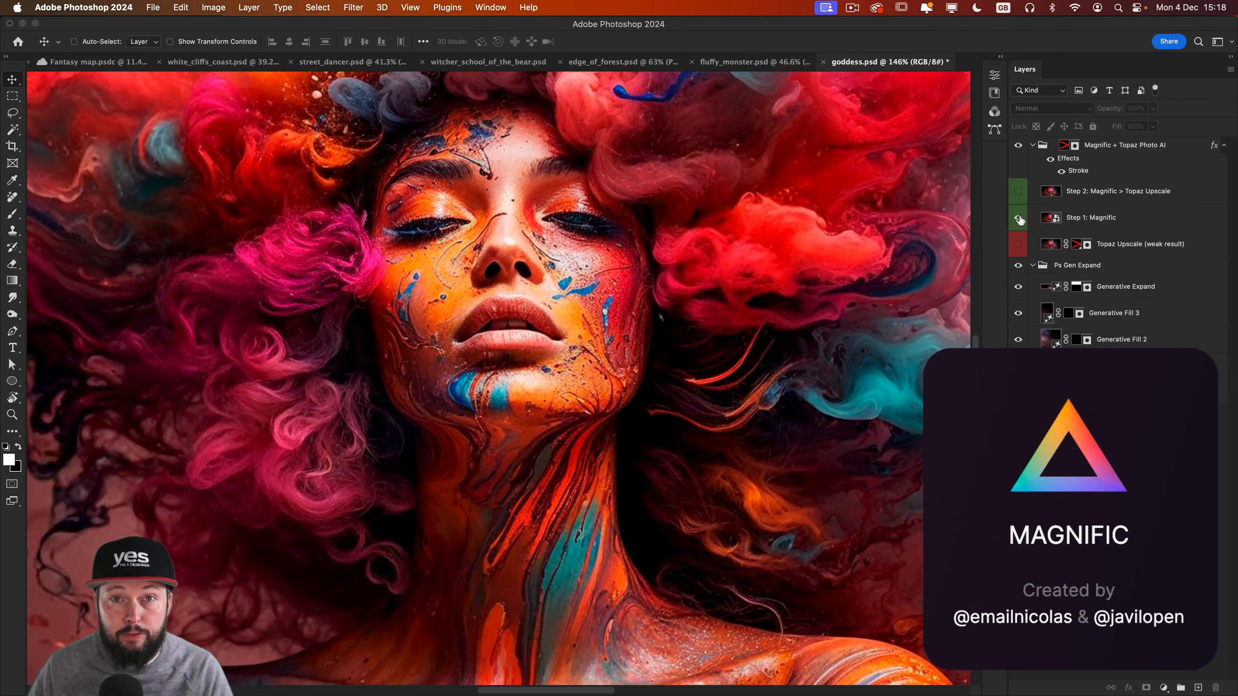
pyautogui.click(1019, 219)
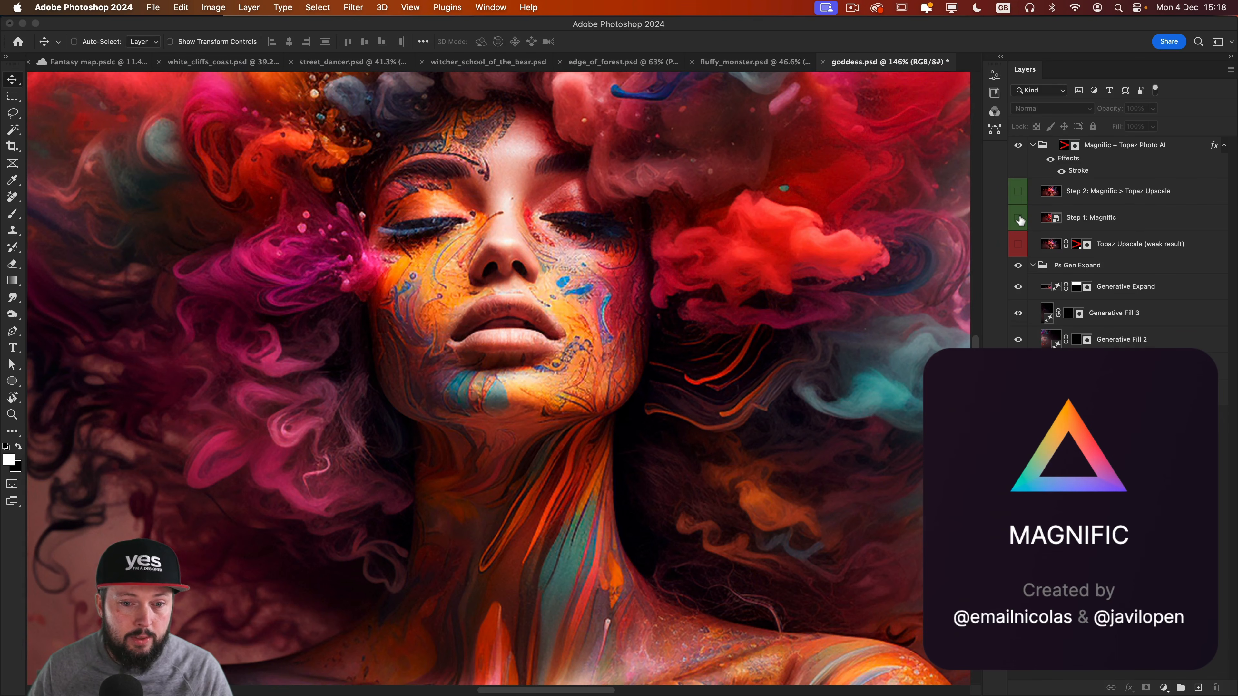
pyautogui.click(1019, 219)
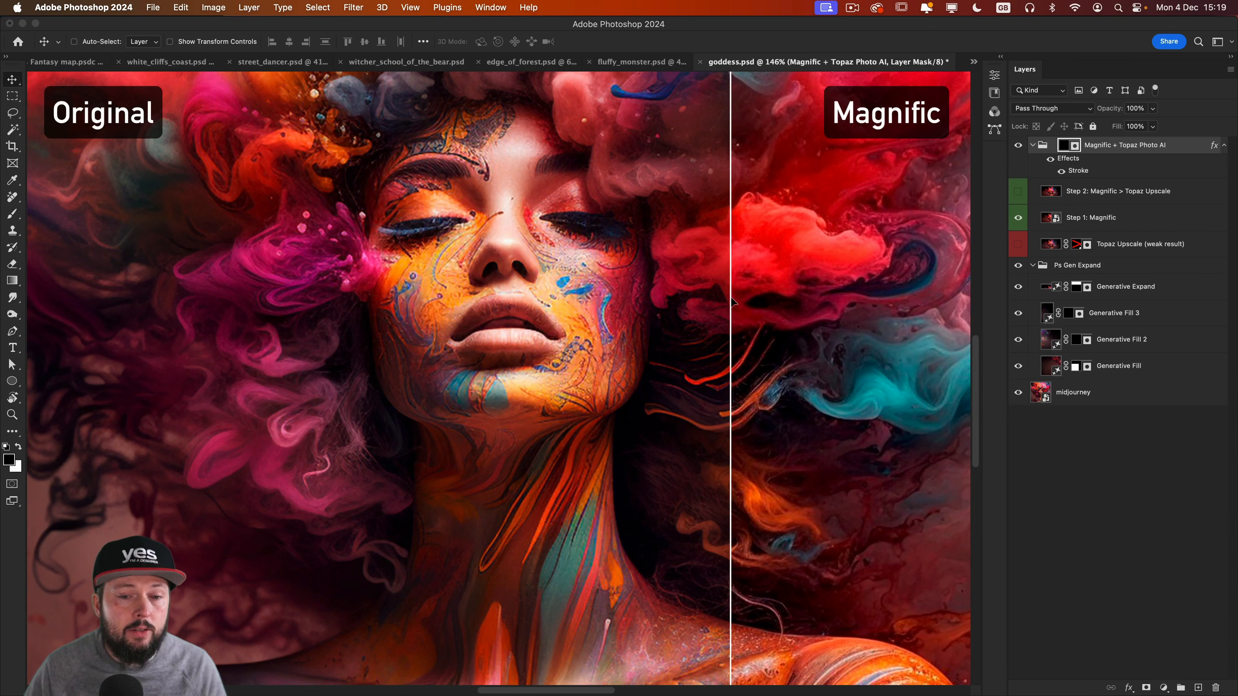
# Sweep the mask divider between the original and the Magnific result to compare details on the hair, face, neck and shoulders
pyautogui.moveTo(732, 298); pyautogui.dragTo(251, 262)
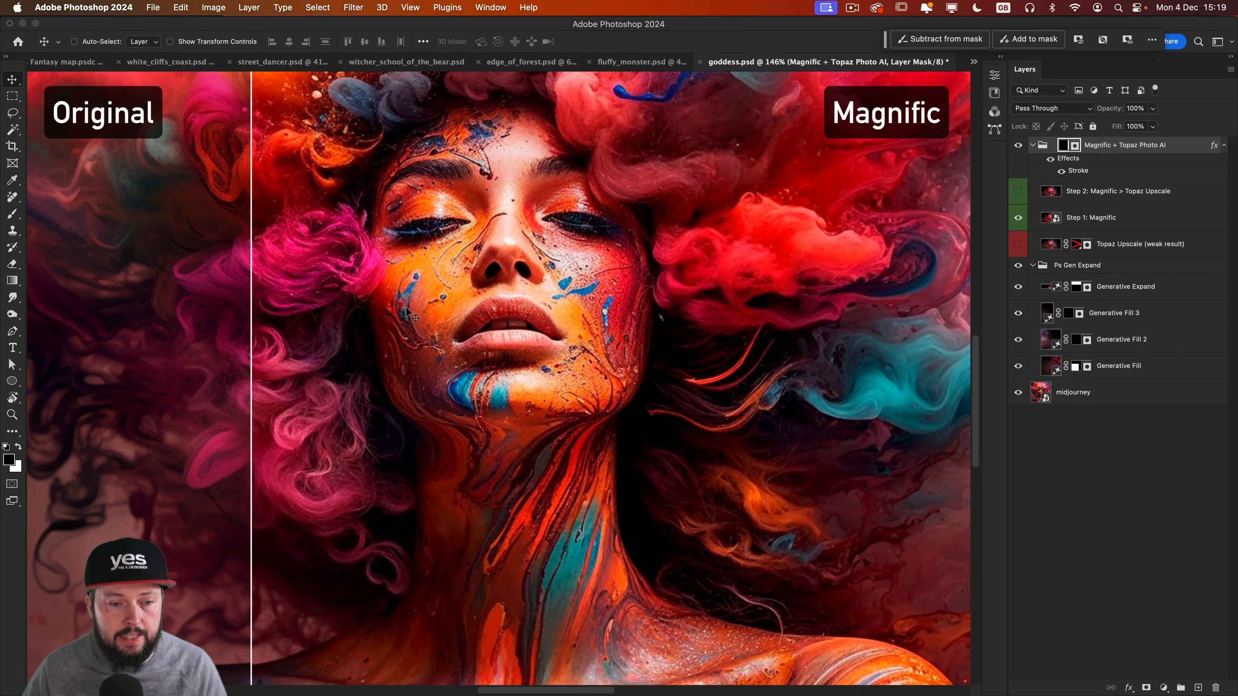
pyautogui.moveTo(534, 536); pyautogui.dragTo(519, 195)
pyautogui.moveTo(235, 273); pyautogui.dragTo(340, 254)
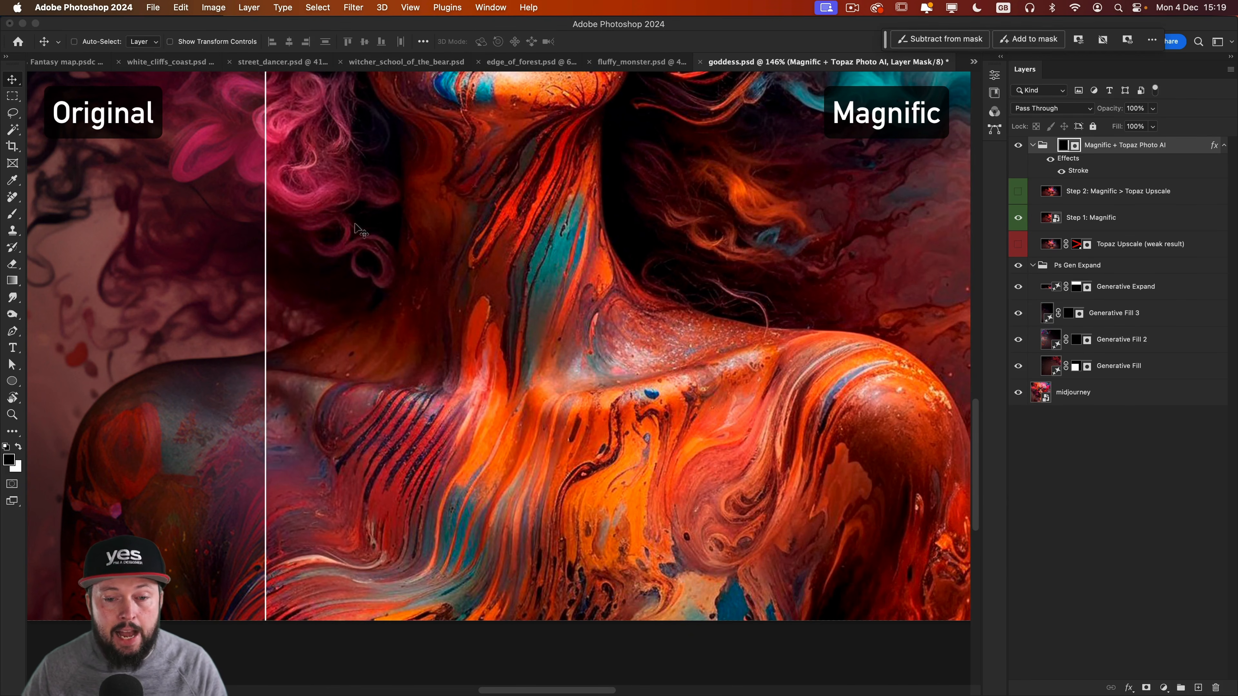
pyautogui.moveTo(609, 173); pyautogui.dragTo(638, 477)
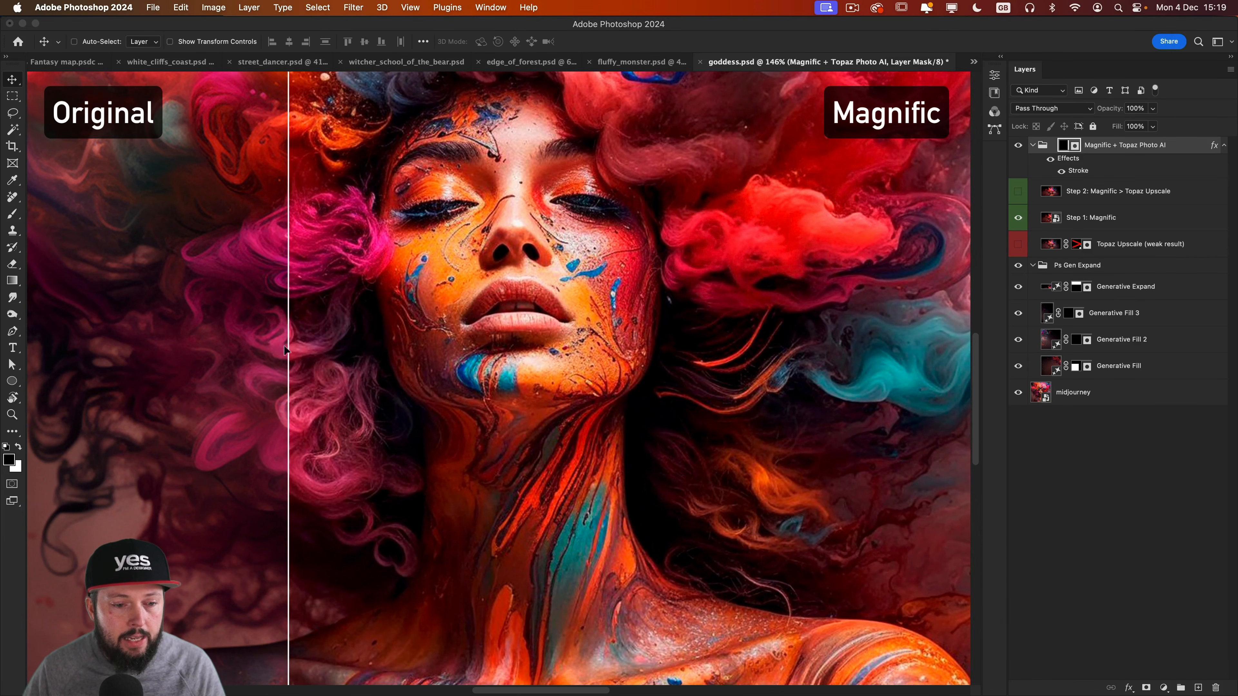
pyautogui.moveTo(242, 348); pyautogui.dragTo(168, 335)
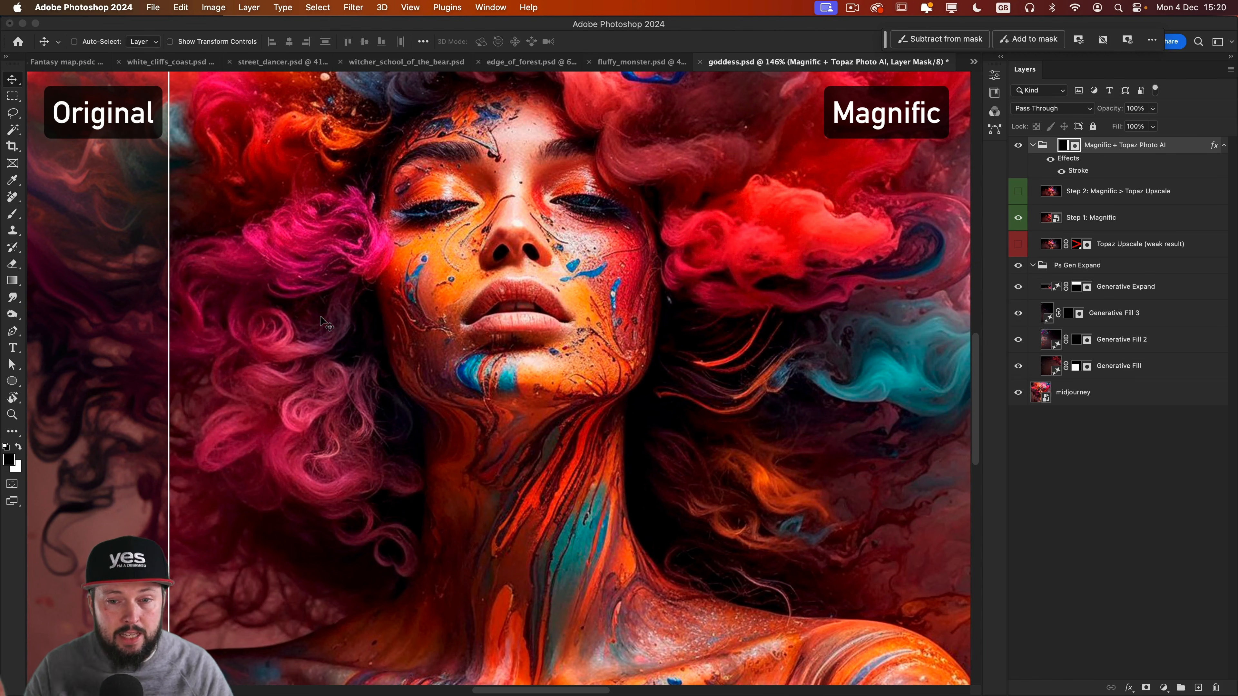
pyautogui.scroll(-5, 490, 350)
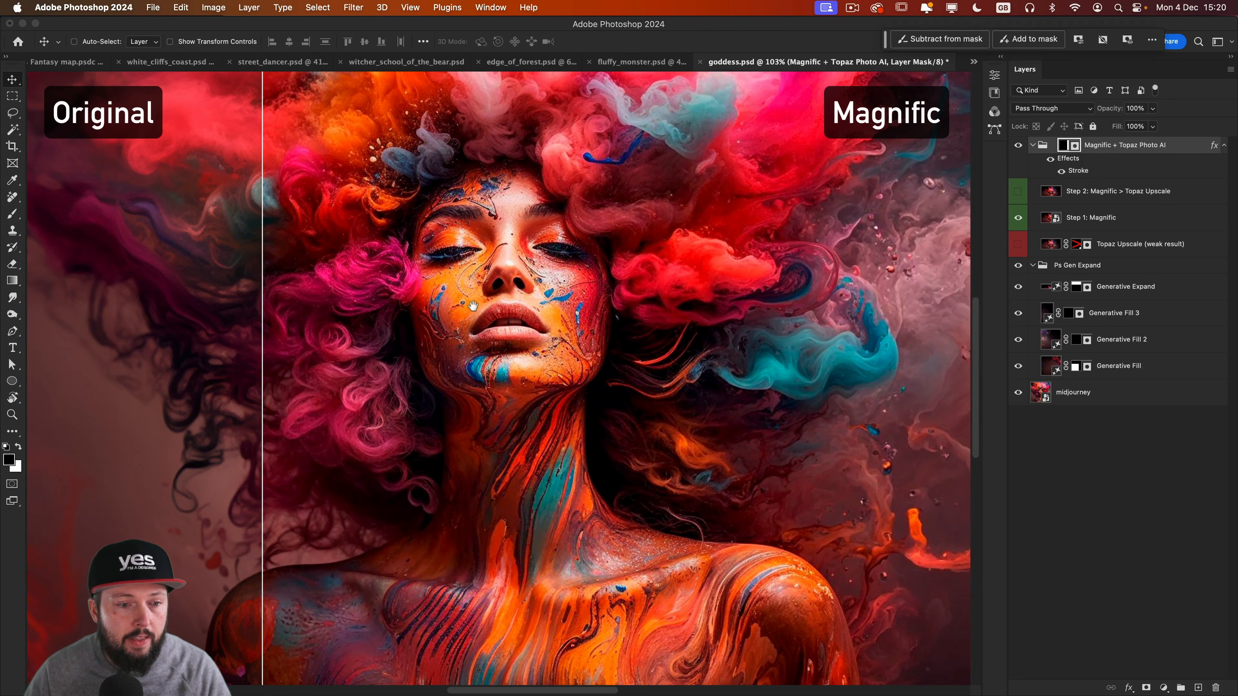
pyautogui.moveTo(472, 306); pyautogui.dragTo(472, 332)
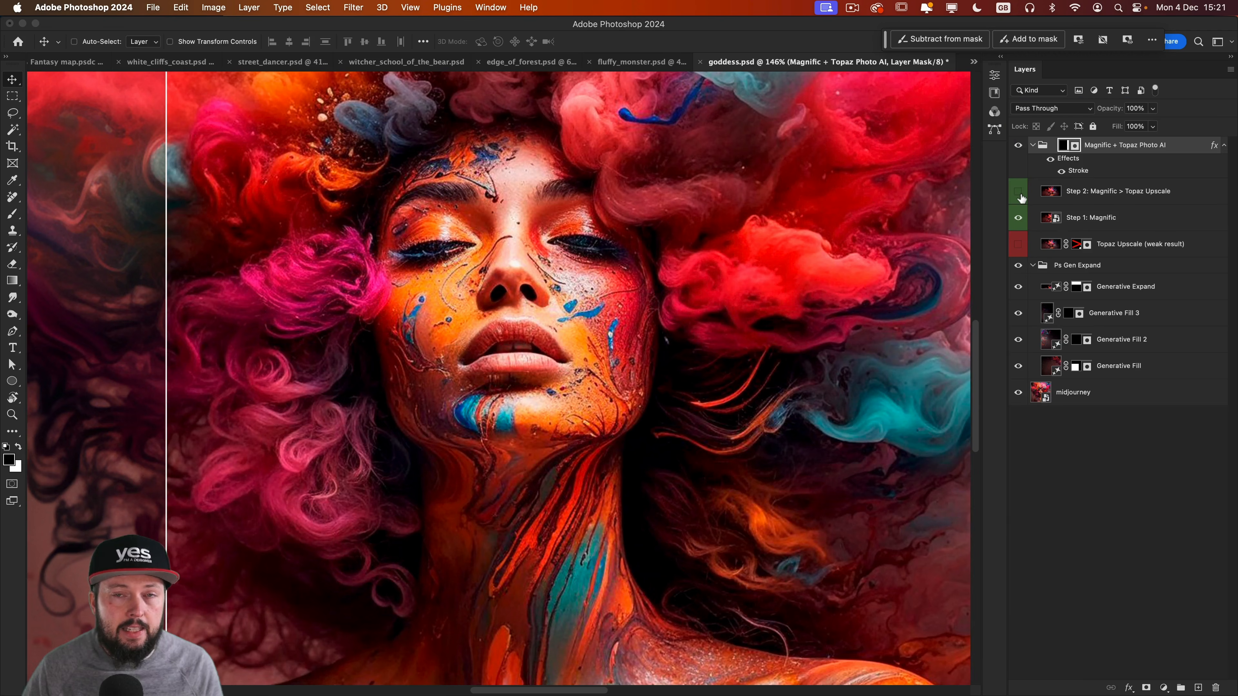
# Show the Step 2: Magnific > Topaz Upscale layer and sweep its mask divider across the face to compare it with Magnific alone
pyautogui.click(1017, 192)
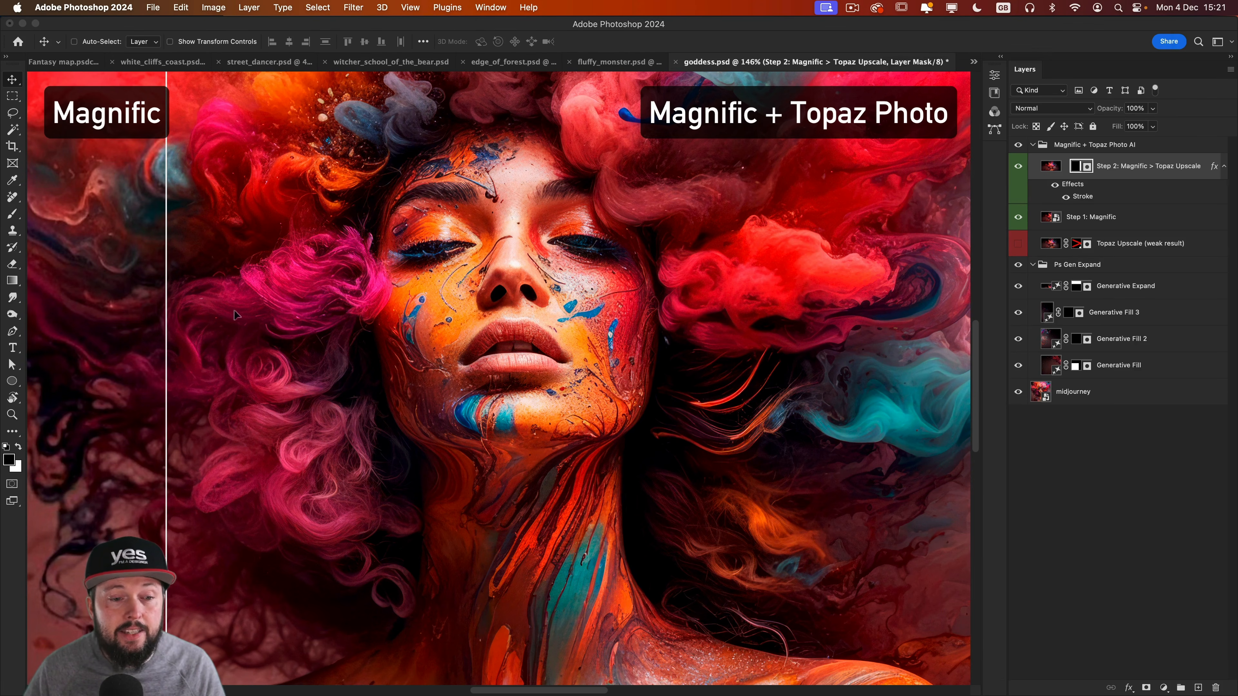
pyautogui.moveTo(235, 315); pyautogui.dragTo(224, 375)
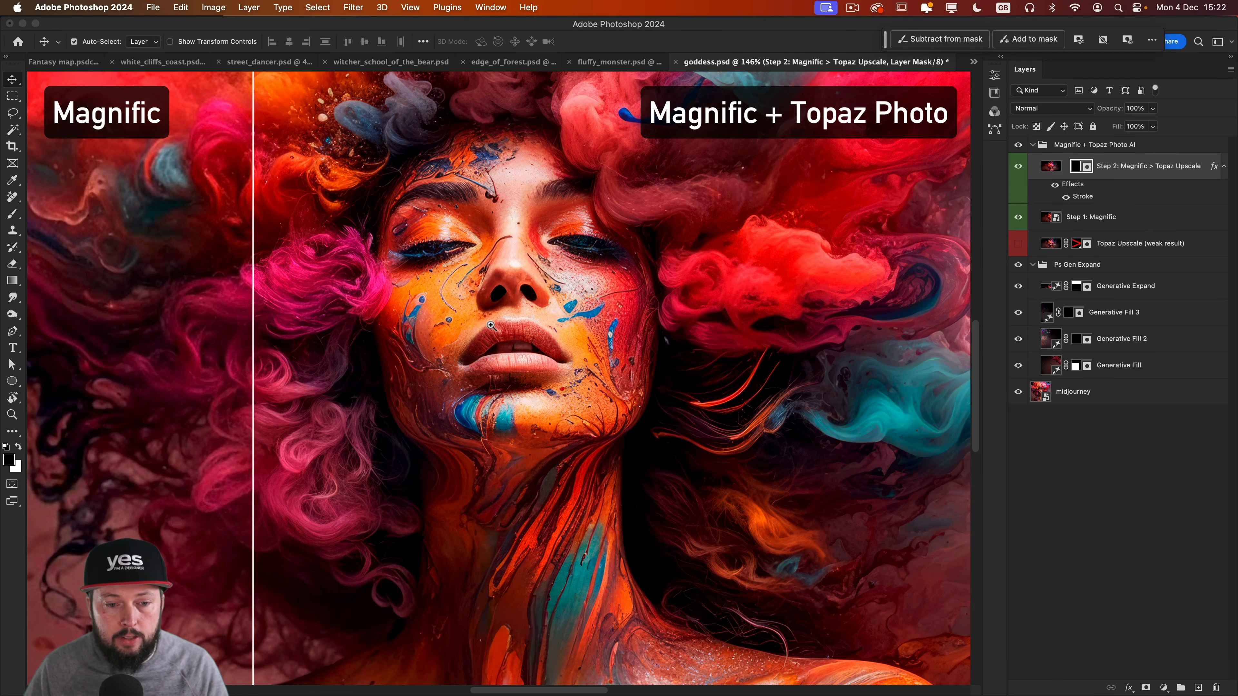
pyautogui.scroll(2, 508, 328)
pyautogui.scroll(3, 507, 328)
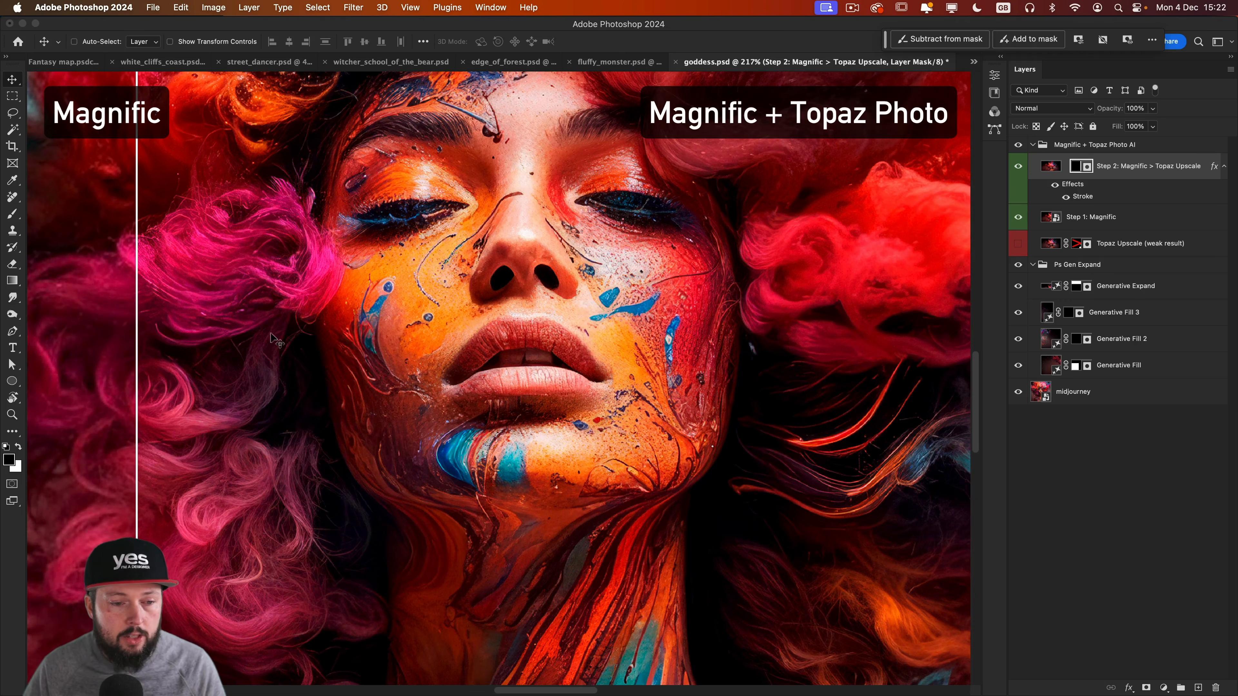
pyautogui.moveTo(155, 350); pyautogui.dragTo(403, 347)
pyautogui.moveTo(817, 364); pyautogui.dragTo(170, 367)
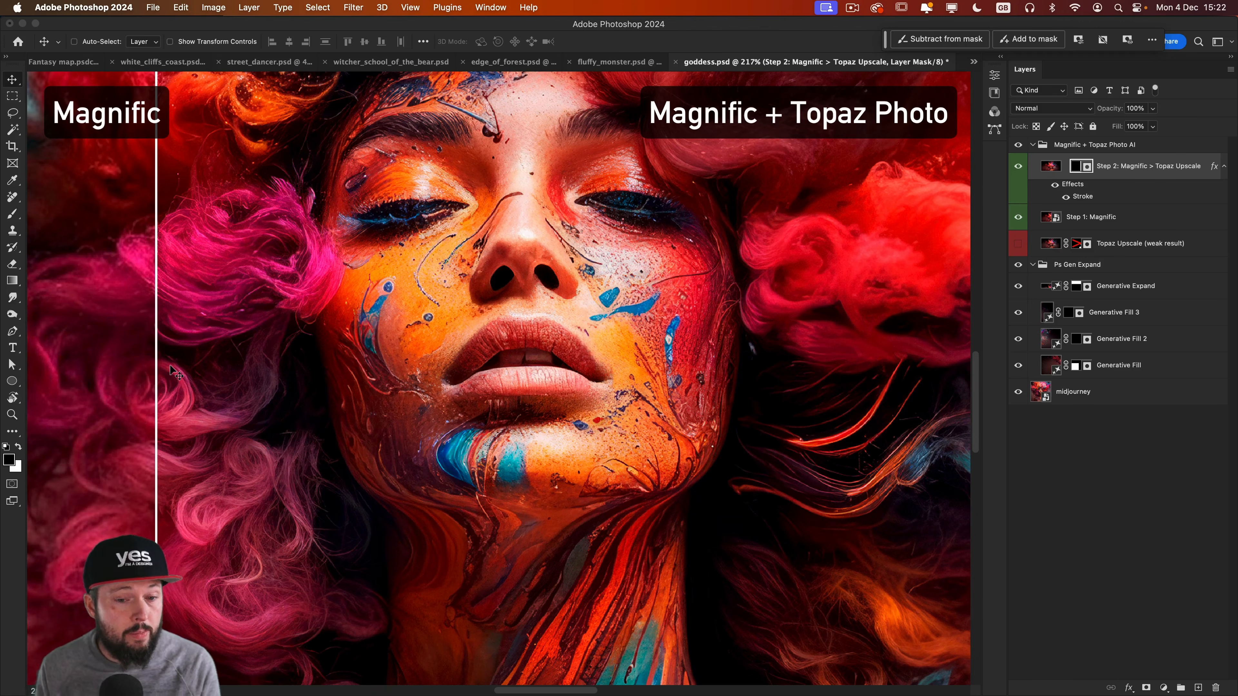
# Compare the Topaz Upscale (weak result) layer with the Step 1 and Step 2 layers by switching their visibility
pyautogui.click(1018, 166)
pyautogui.click(1018, 216)
pyautogui.click(1018, 244)
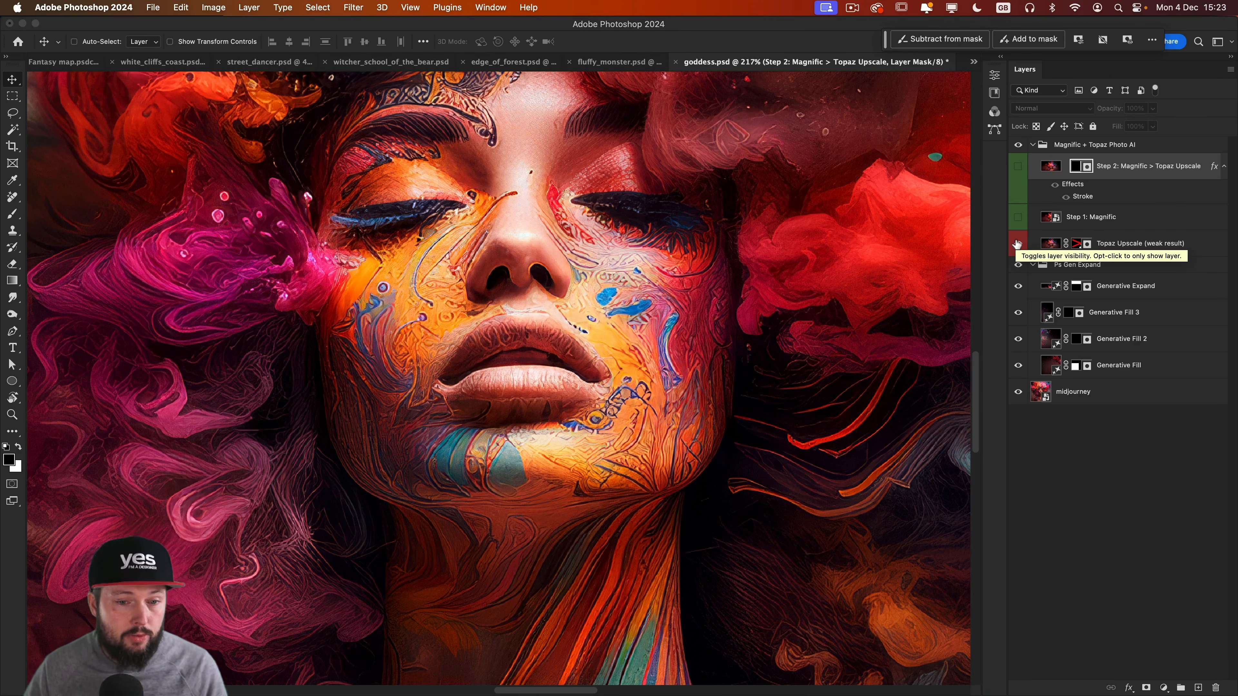
pyautogui.click(1018, 217)
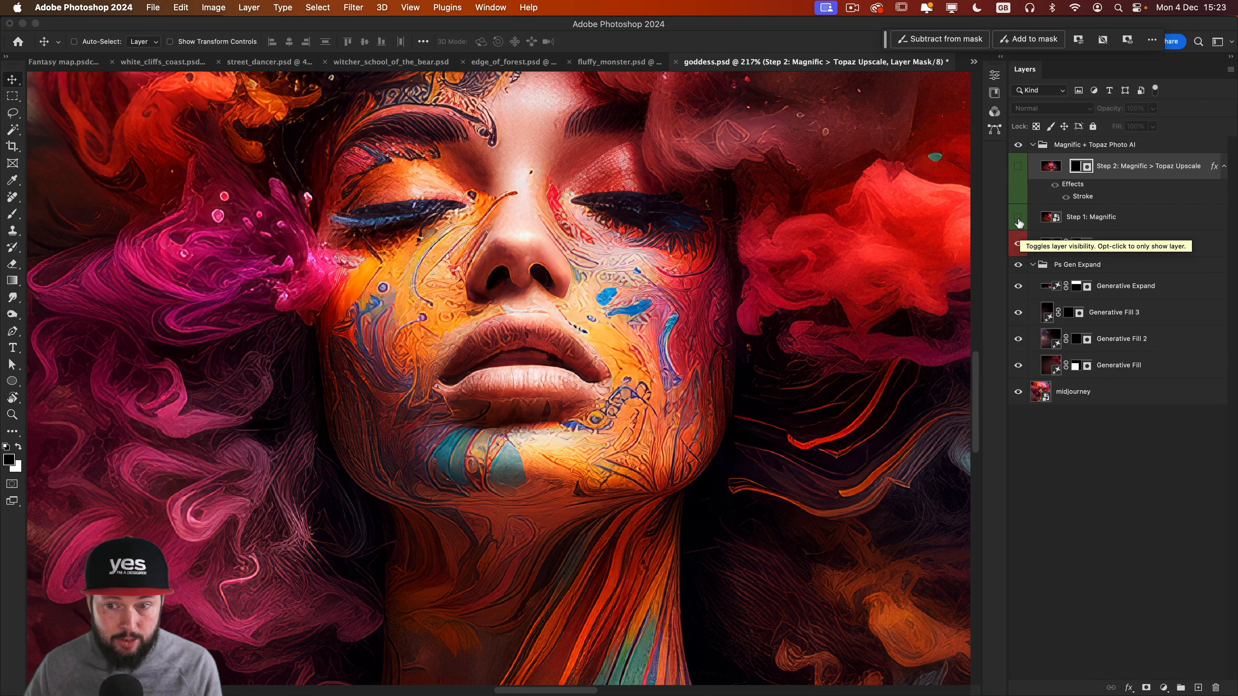
pyautogui.click(1018, 166)
pyautogui.click(1018, 167)
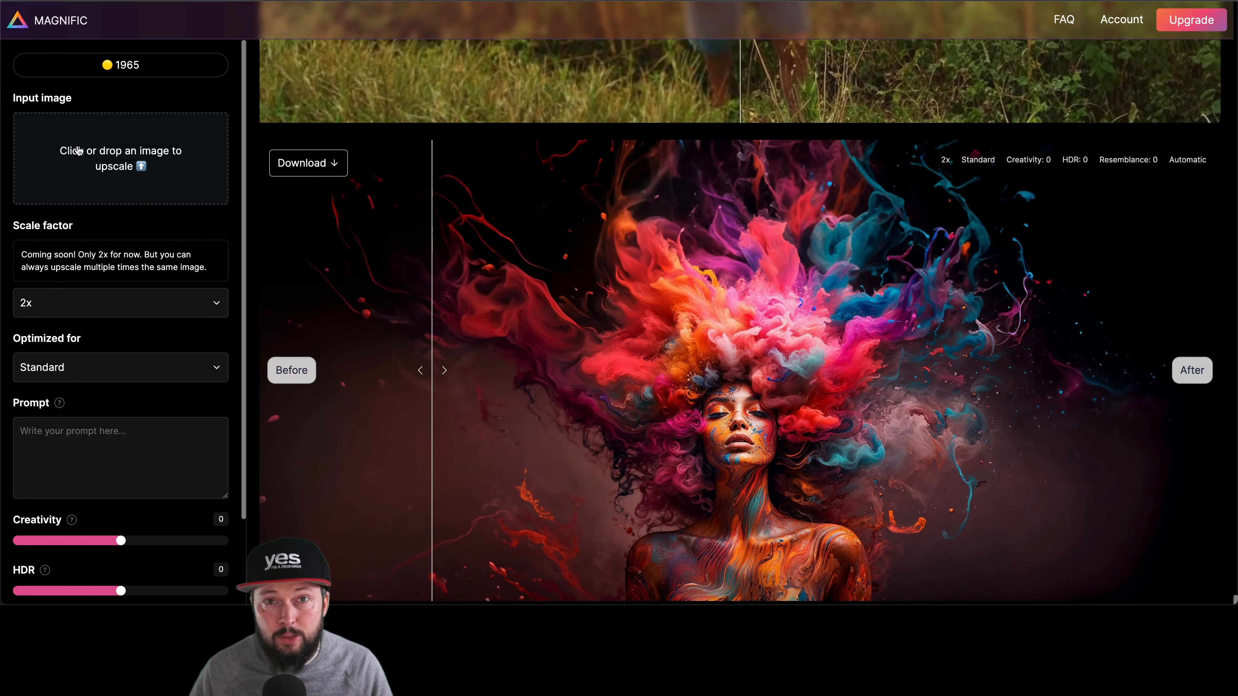
# Load frida_portrait_midjourney.png from the Frida folder in Finder as the input image in Magnific
pyautogui.press('super+Tab')
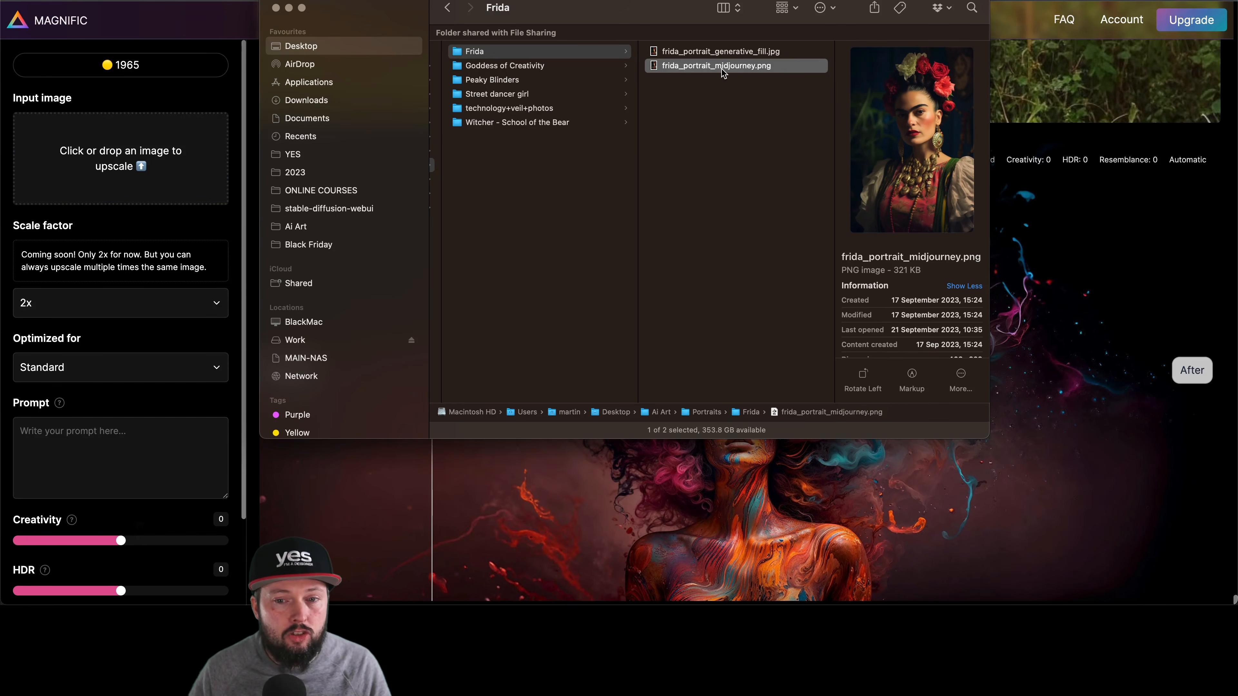
pyautogui.moveTo(719, 66); pyautogui.dragTo(106, 155)
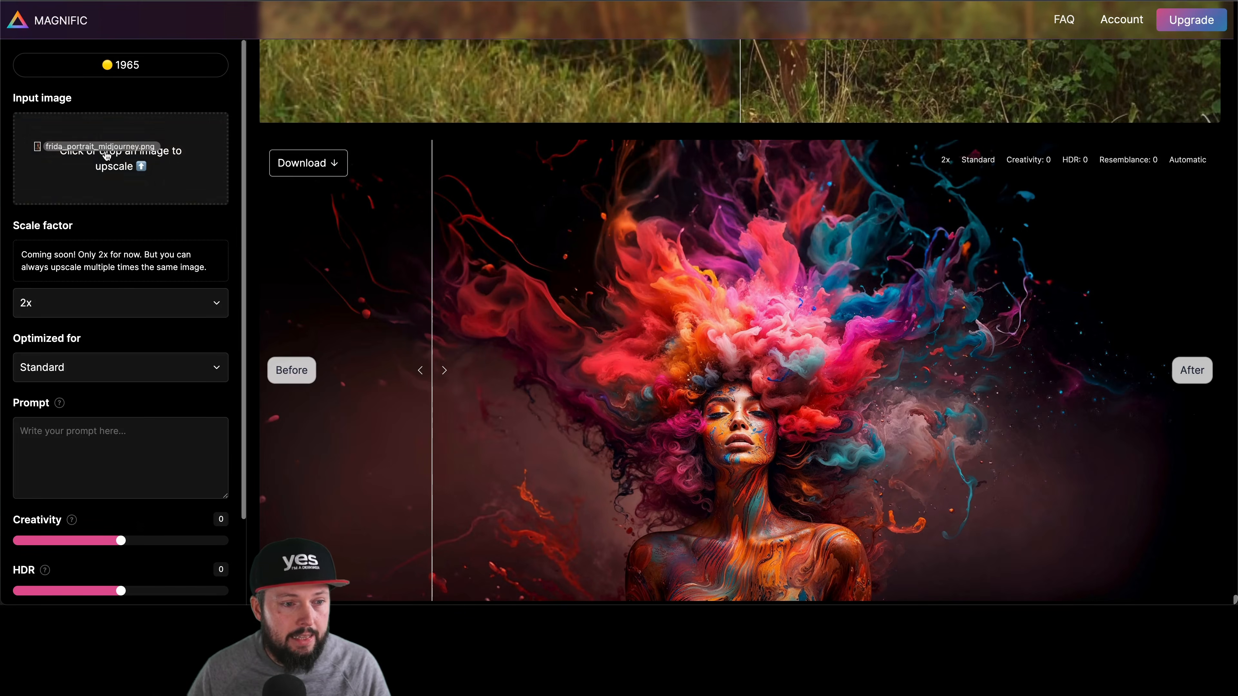
pyautogui.scroll(-5, 3, 308)
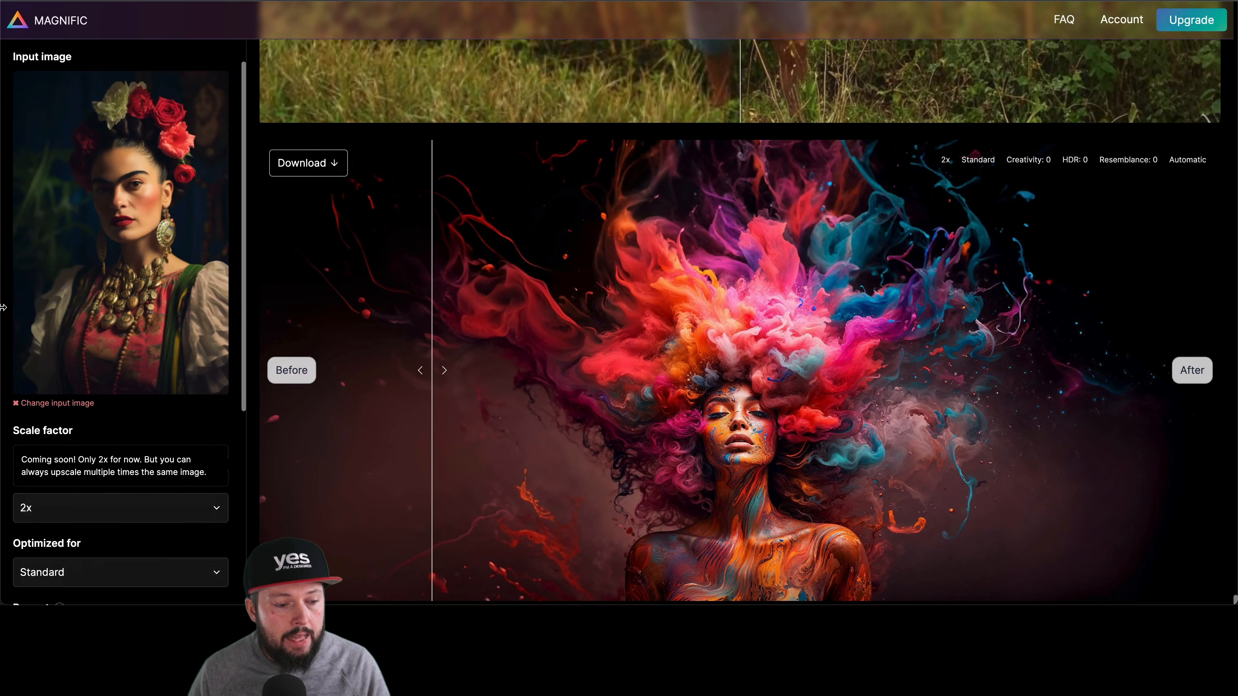
# Review the Magnific upscale settings from the input image to the engine, including the available scale factor options
pyautogui.scroll(-4, 3, 308)
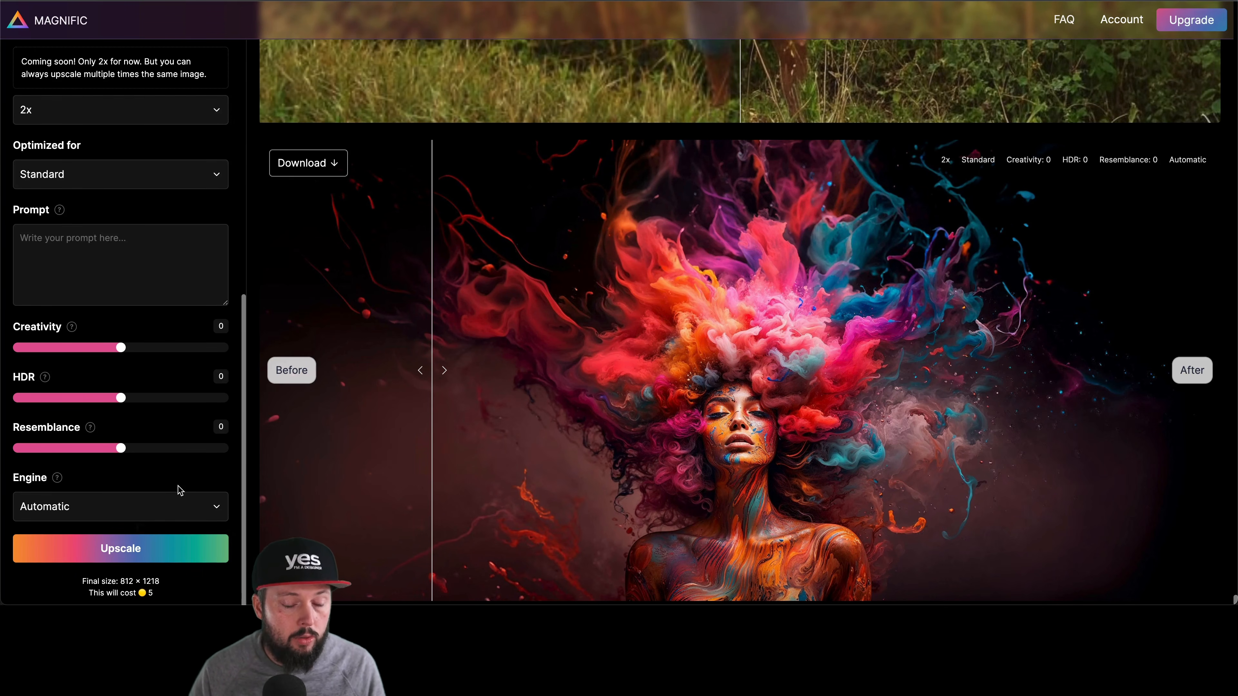
pyautogui.scroll(10, 180, 490)
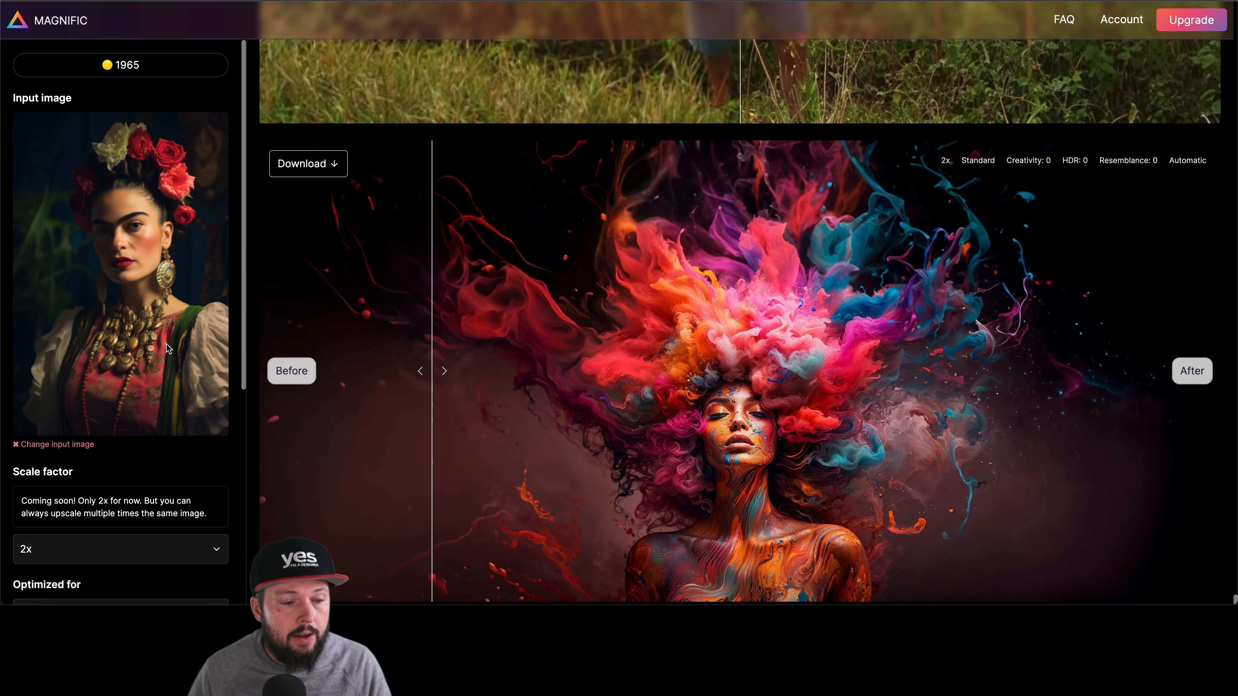
pyautogui.scroll(-10, 168, 349)
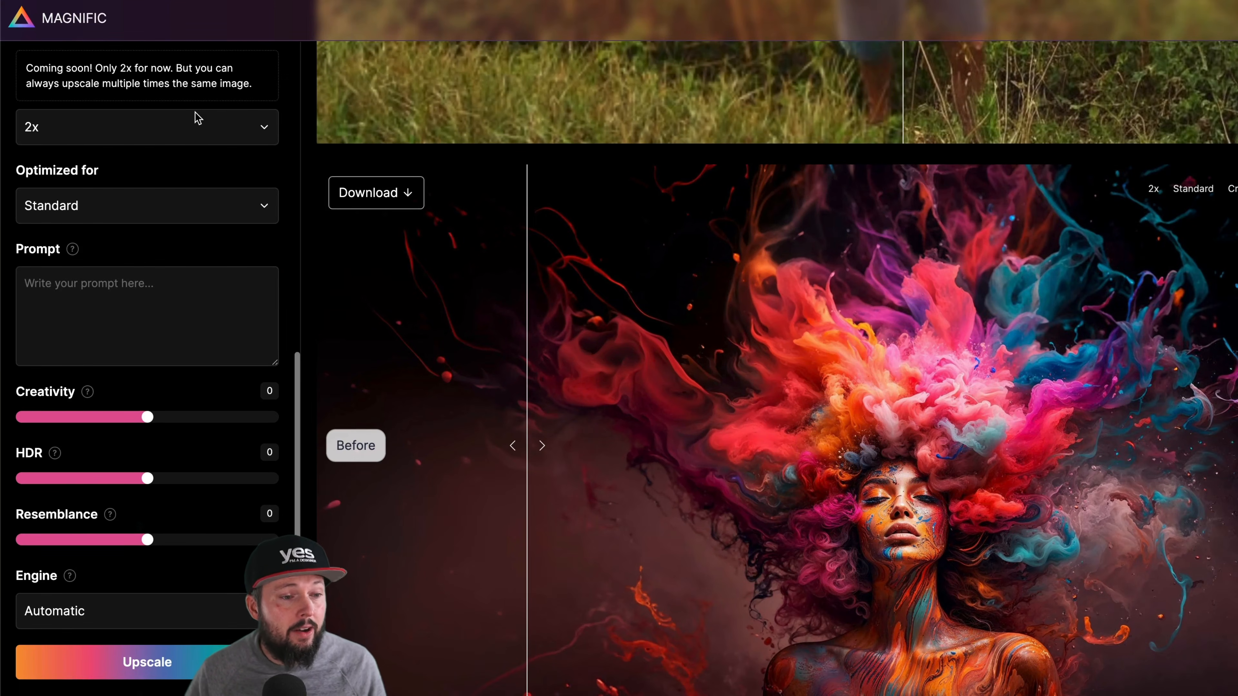
pyautogui.click(171, 129)
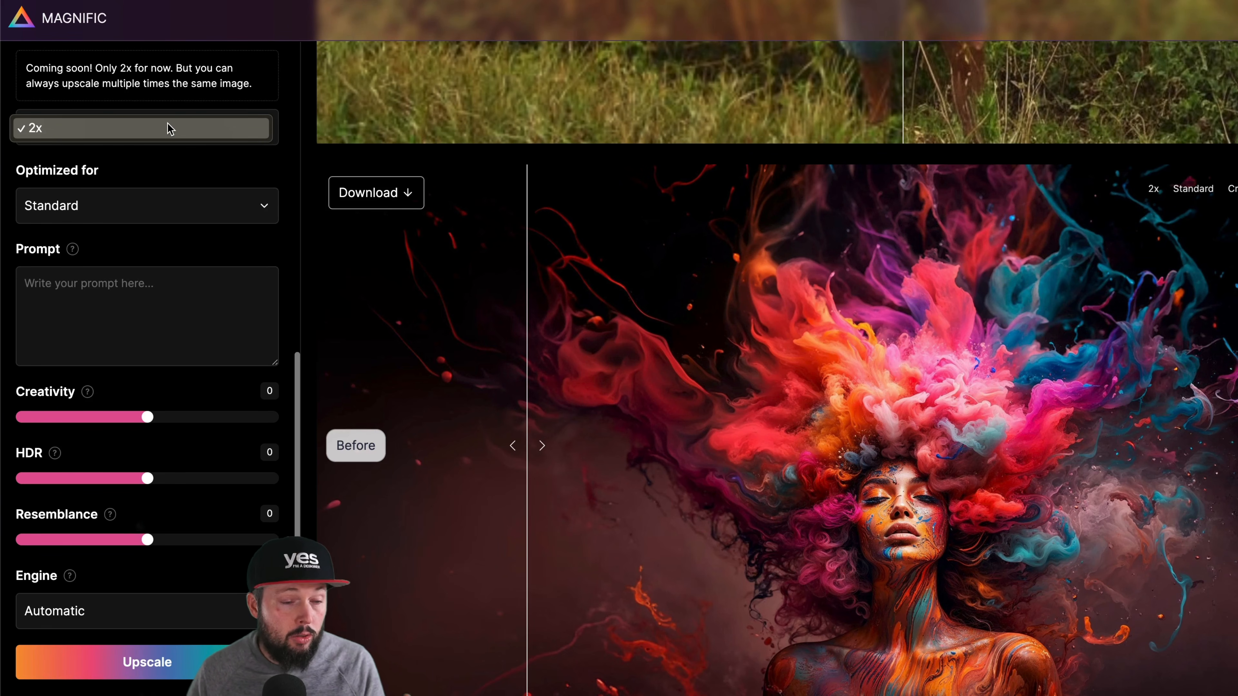
pyautogui.click(237, 117)
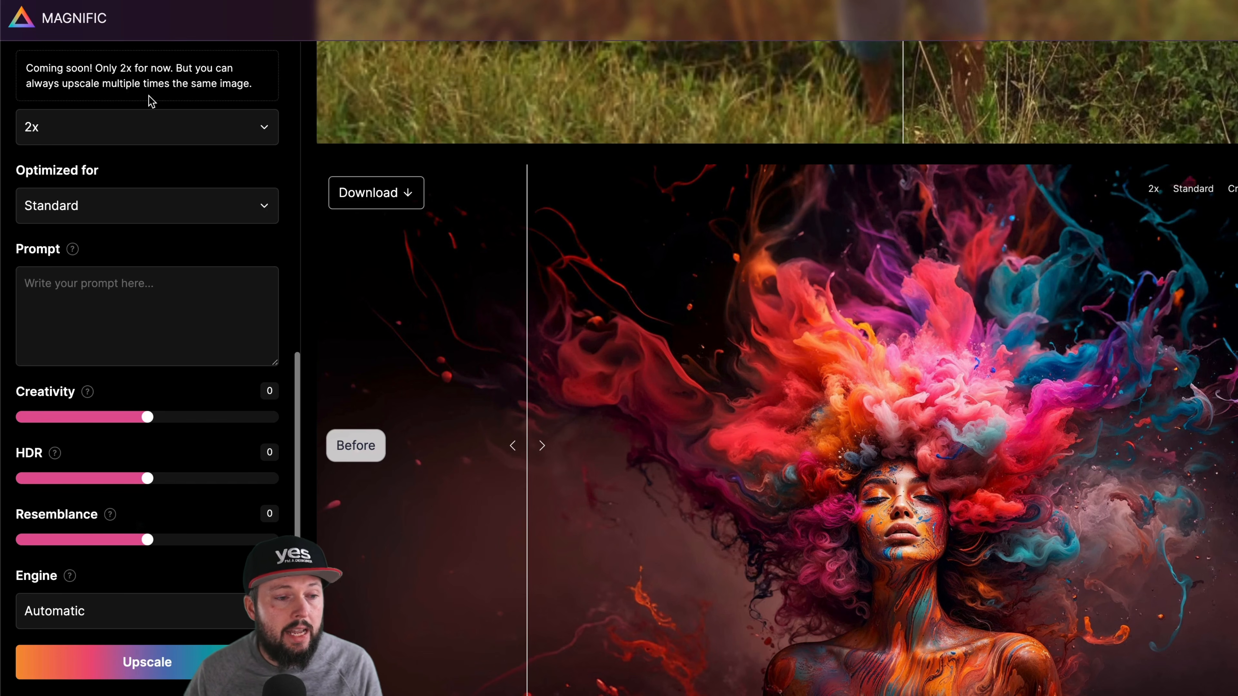
pyautogui.scroll(1, 121, 67)
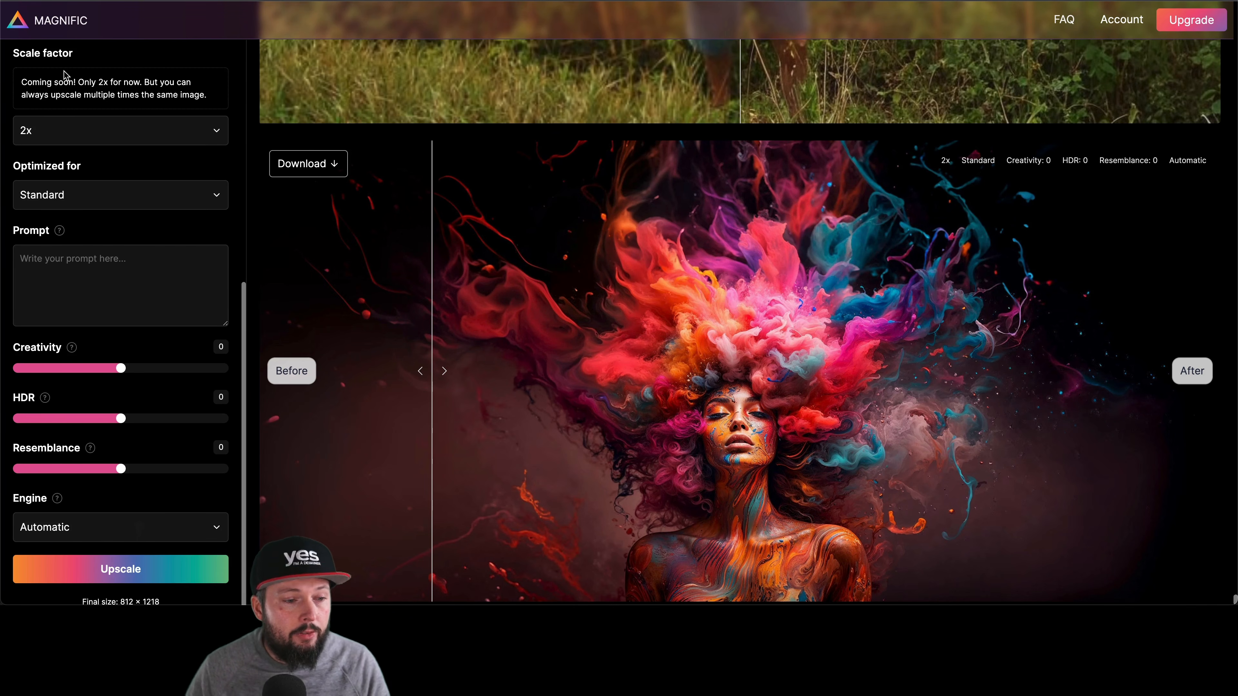
pyautogui.scroll(-1, 11, 174)
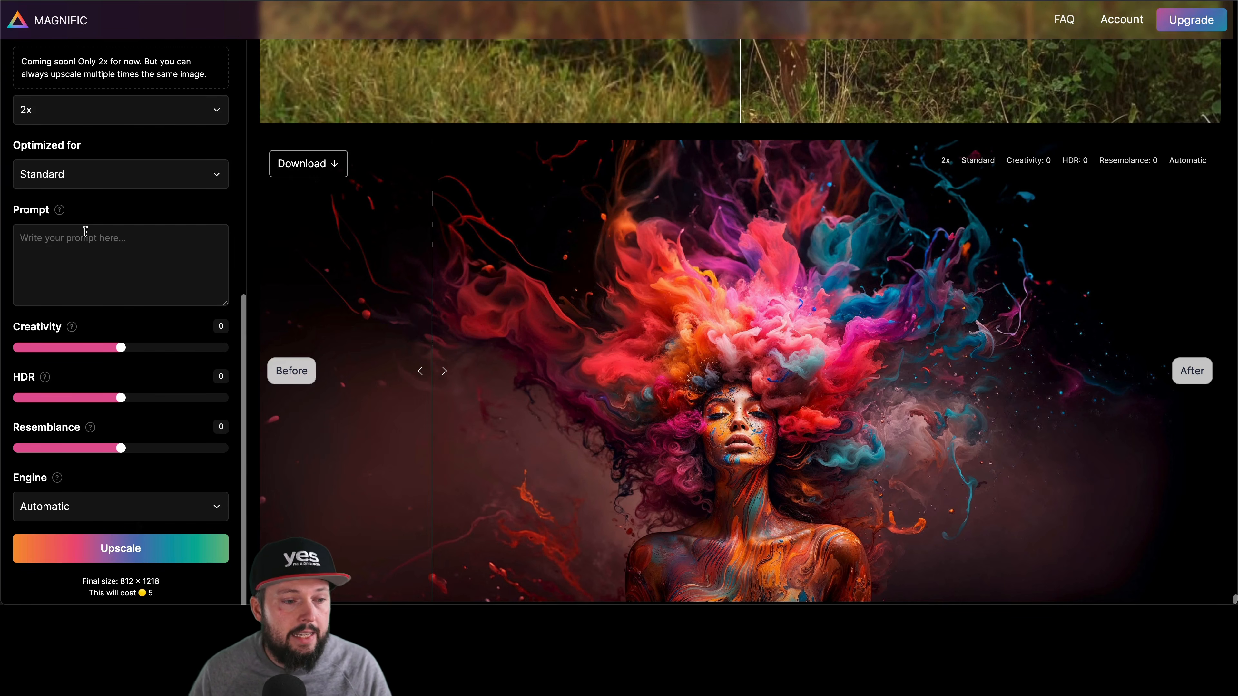
# Check the source portrait in Finder, then run the 2x Magnific upscale optimized for Standard with the Automatic engine
pyautogui.press('super+Tab')
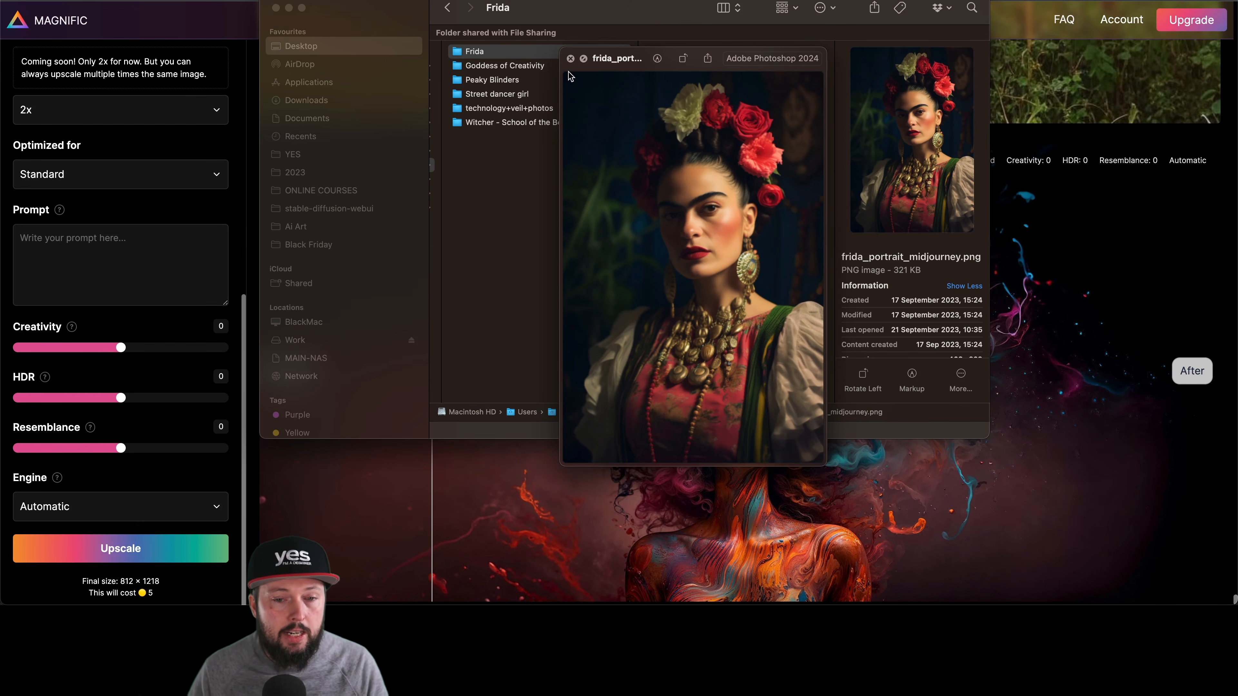
pyautogui.click(240, 146)
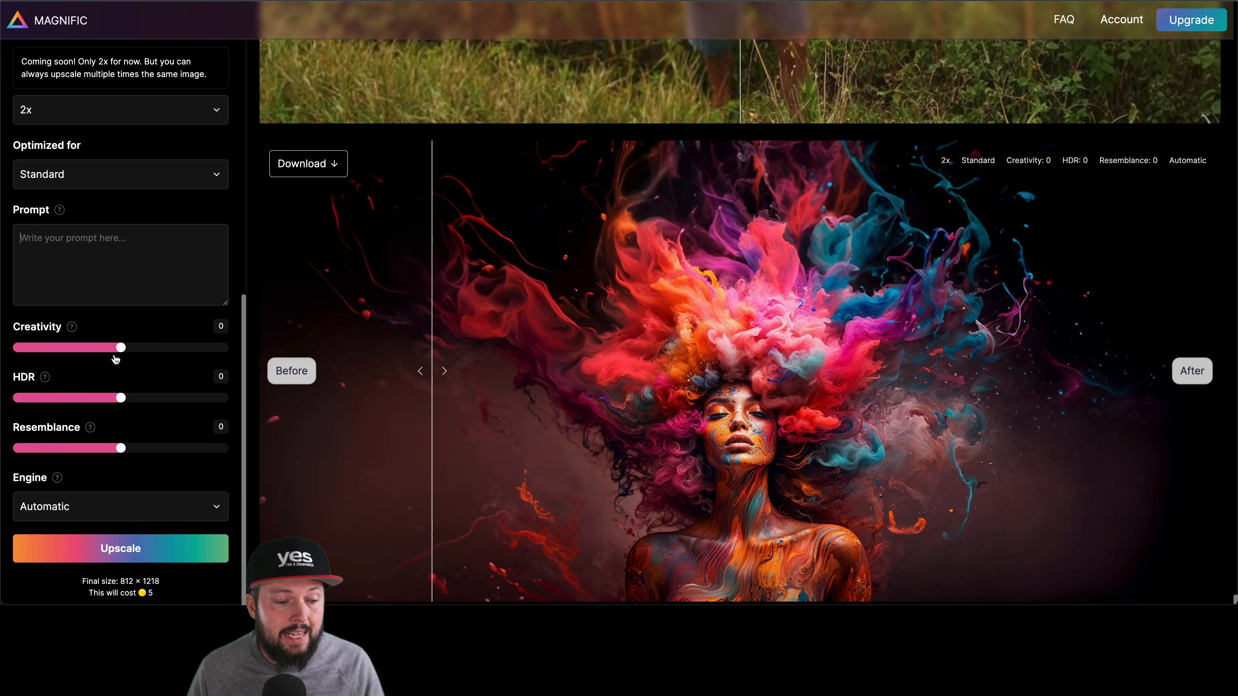
pyautogui.click(88, 512)
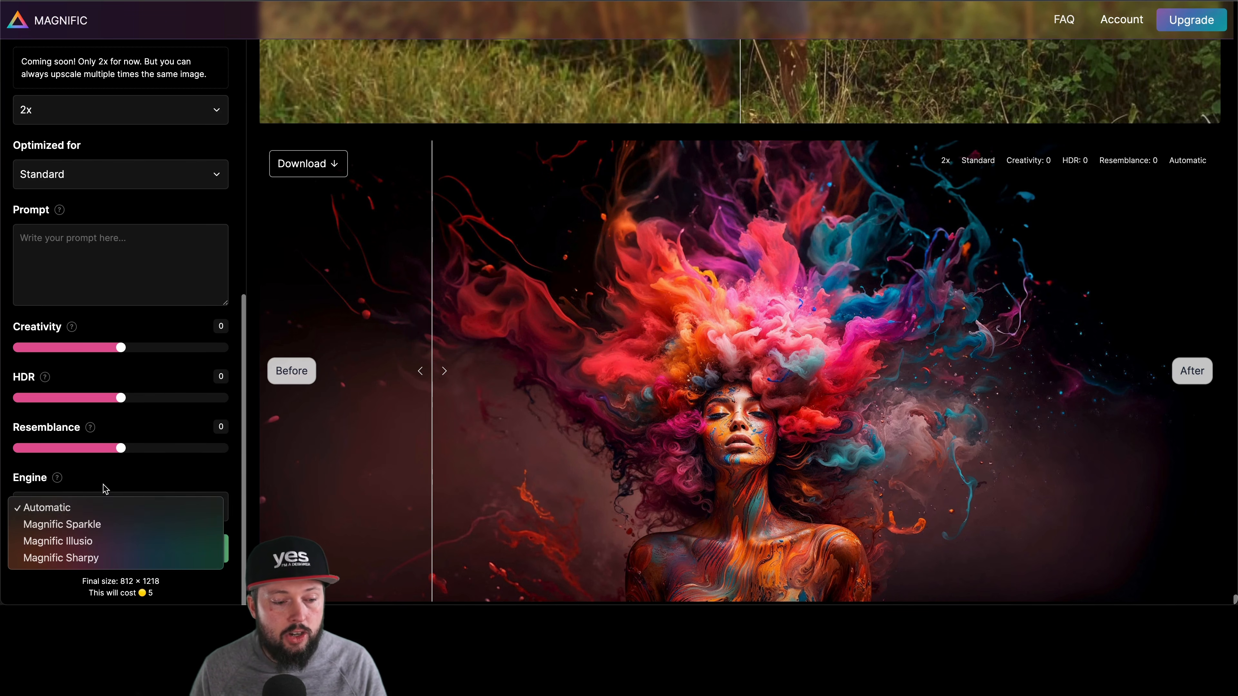
pyautogui.click(93, 507)
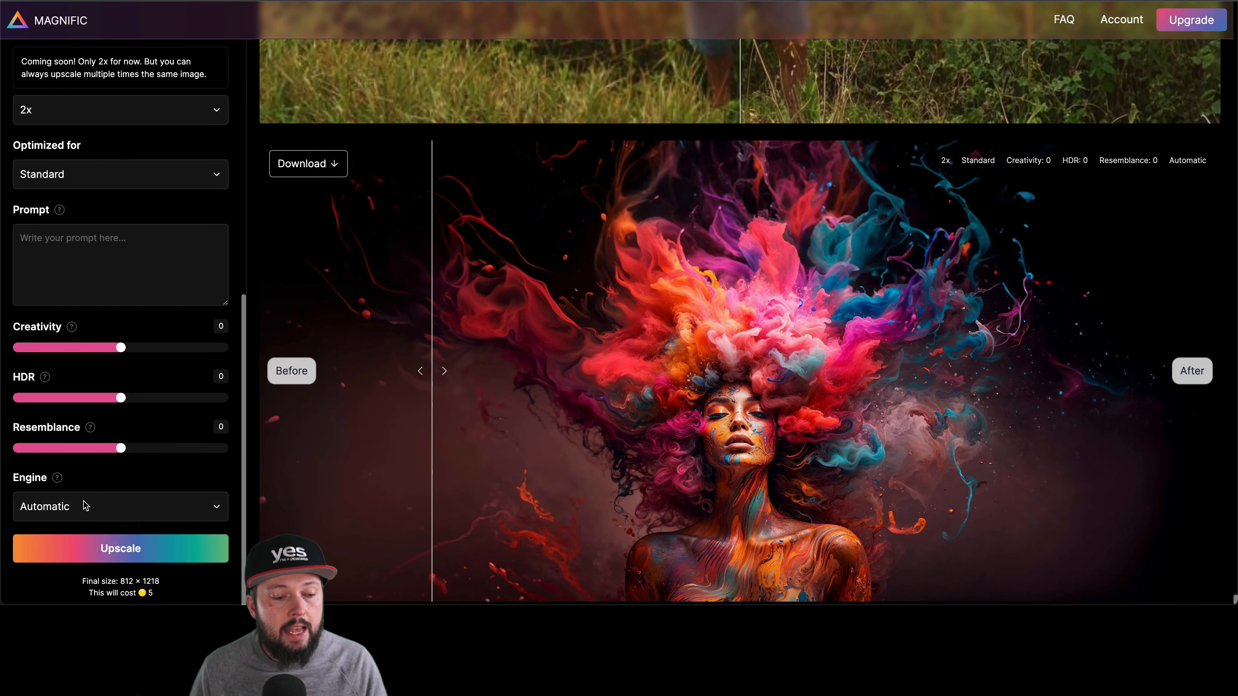
pyautogui.click(81, 549)
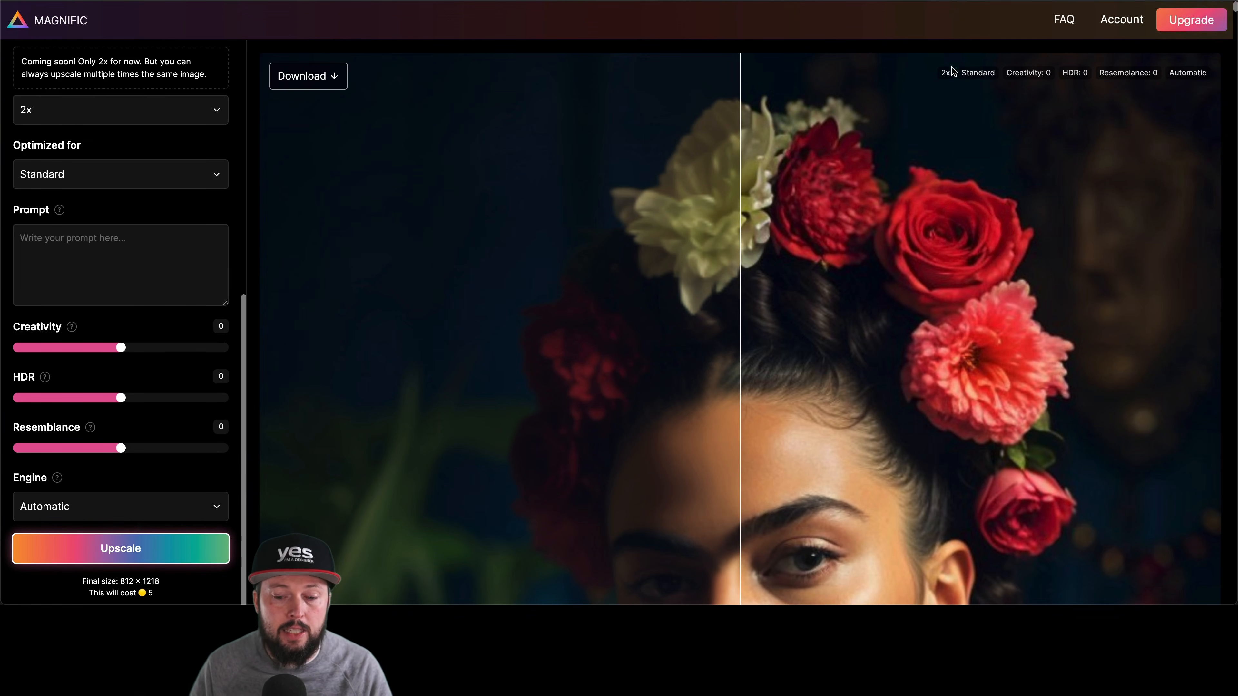
# Compare the original and upscaled Frida portrait by sweeping the before/after divider and inspecting the face, earring and necklace
pyautogui.scroll(-2, 692, 141)
pyautogui.scroll(-5, 687, 146)
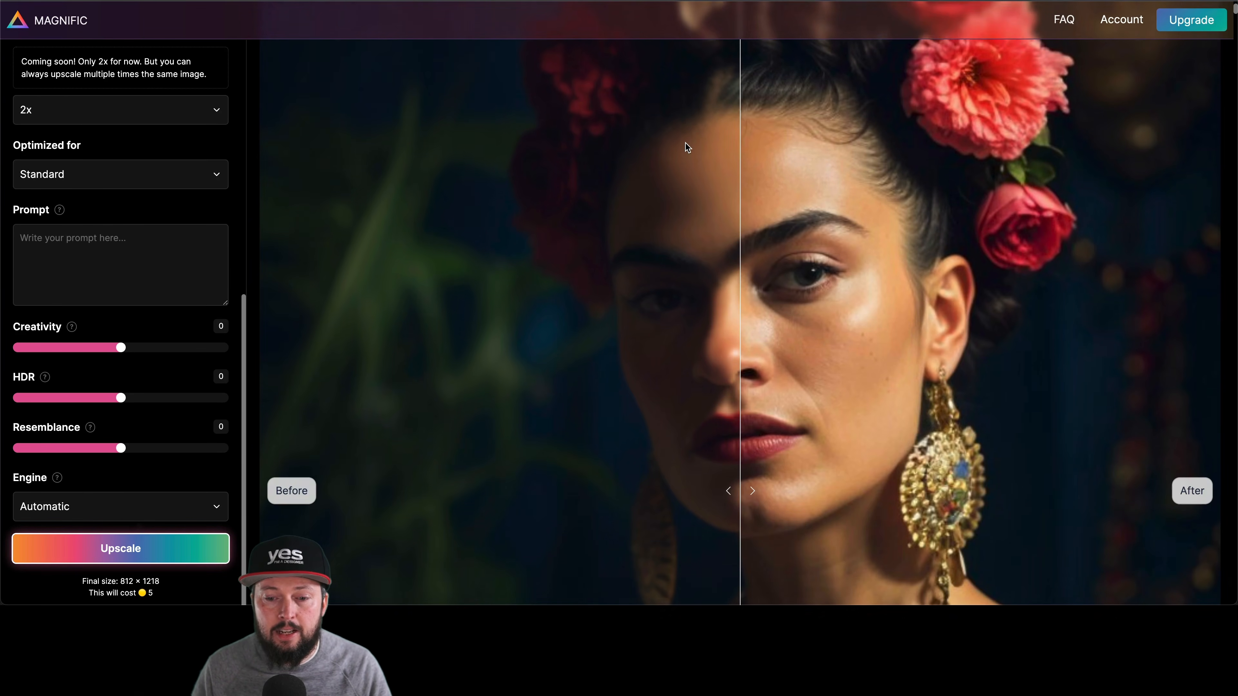
pyautogui.moveTo(743, 382); pyautogui.dragTo(513, 381)
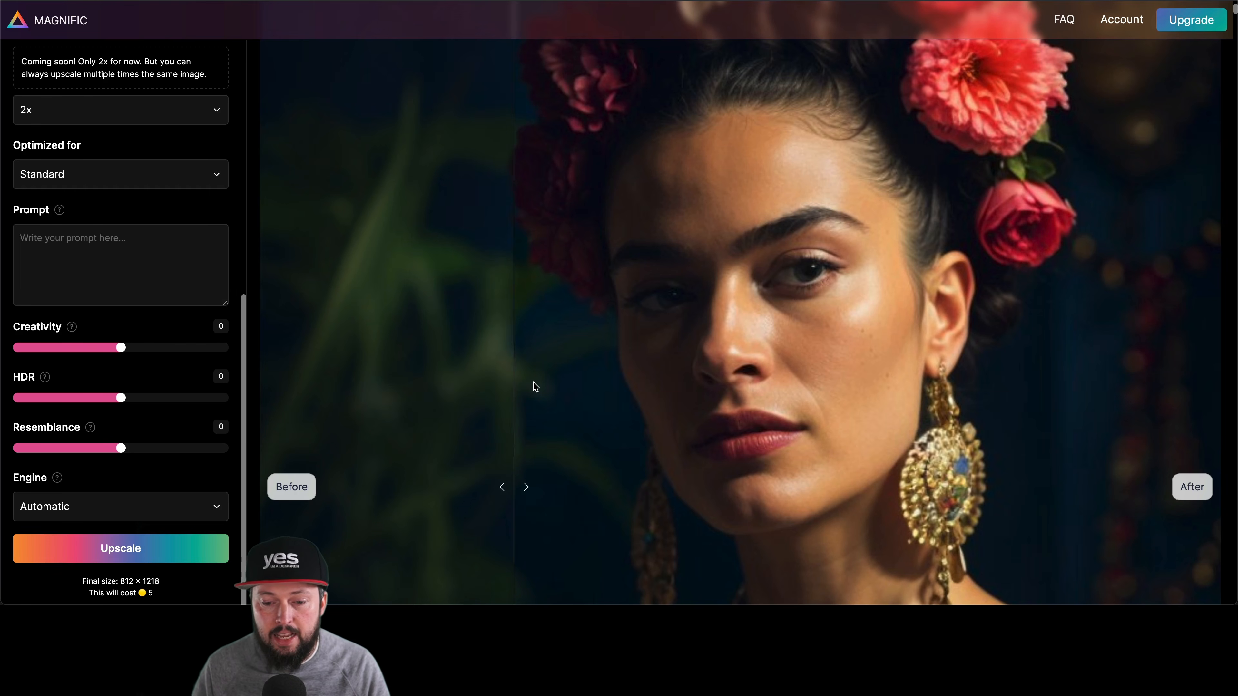
pyautogui.scroll(-5, 532, 383)
pyautogui.moveTo(564, 191); pyautogui.dragTo(459, 205)
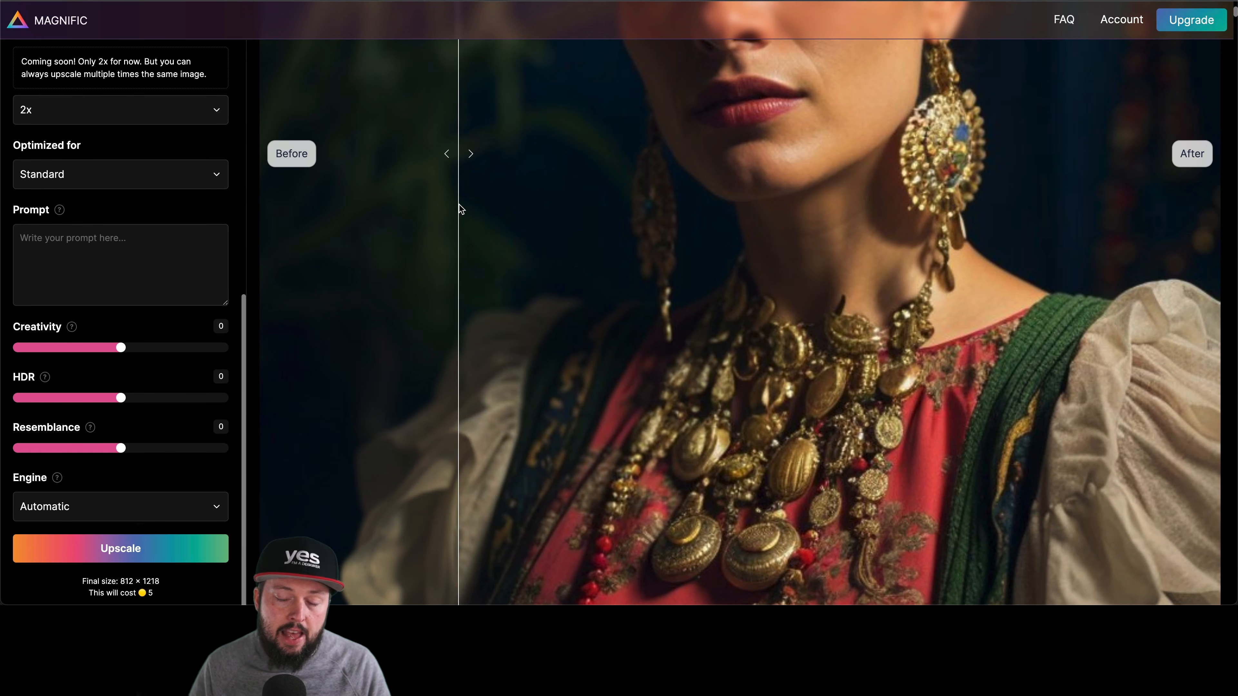
pyautogui.scroll(5, 539, 195)
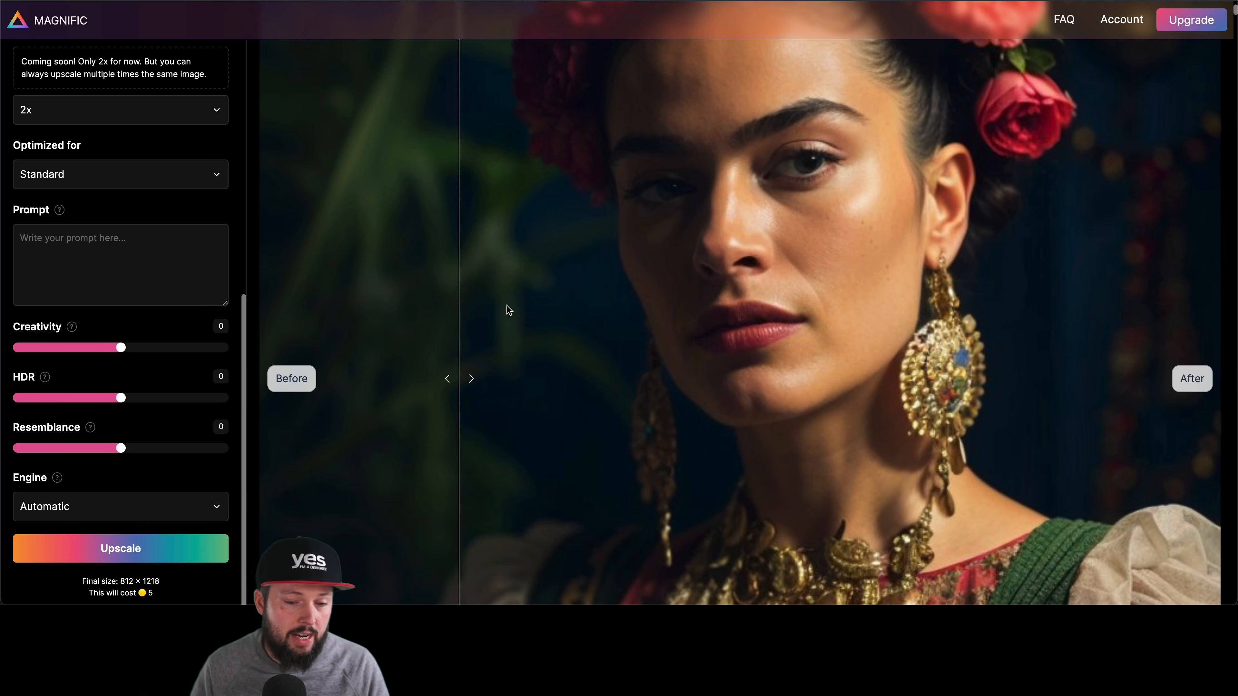
pyautogui.moveTo(463, 385); pyautogui.dragTo(483, 342)
pyautogui.scroll(2, 499, 341)
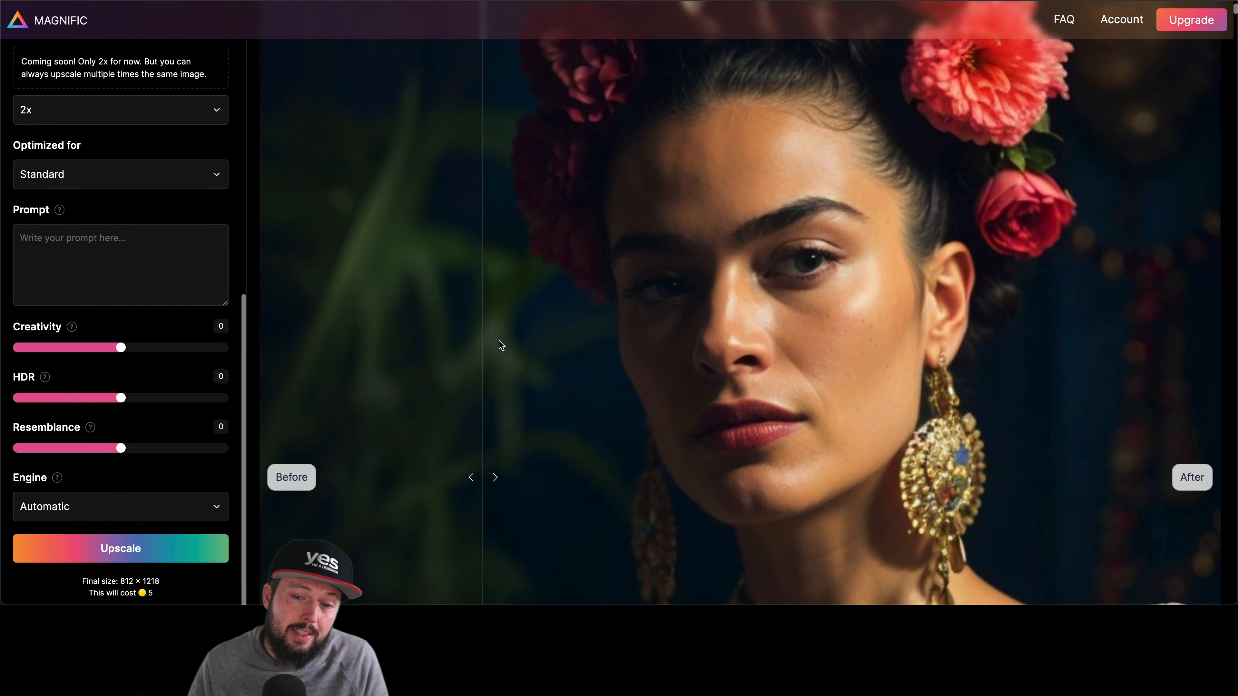
pyautogui.moveTo(500, 433); pyautogui.dragTo(444, 389)
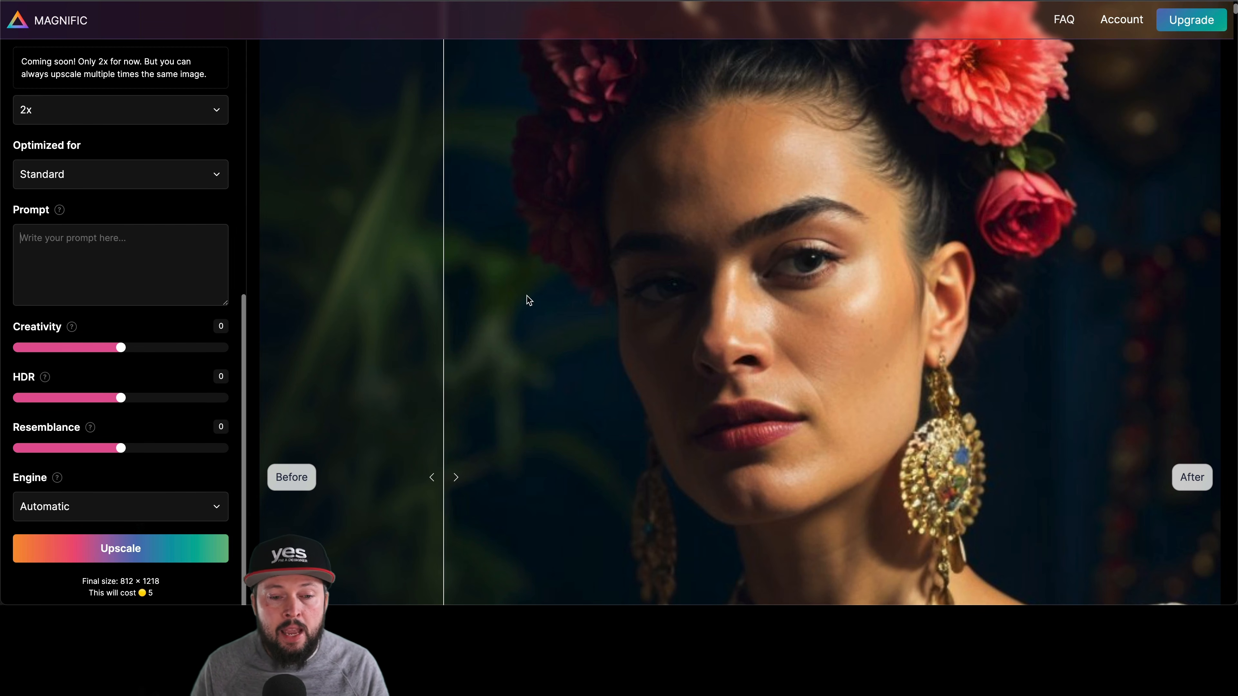
pyautogui.moveTo(442, 434); pyautogui.dragTo(470, 404)
pyautogui.scroll(-3, 470, 397)
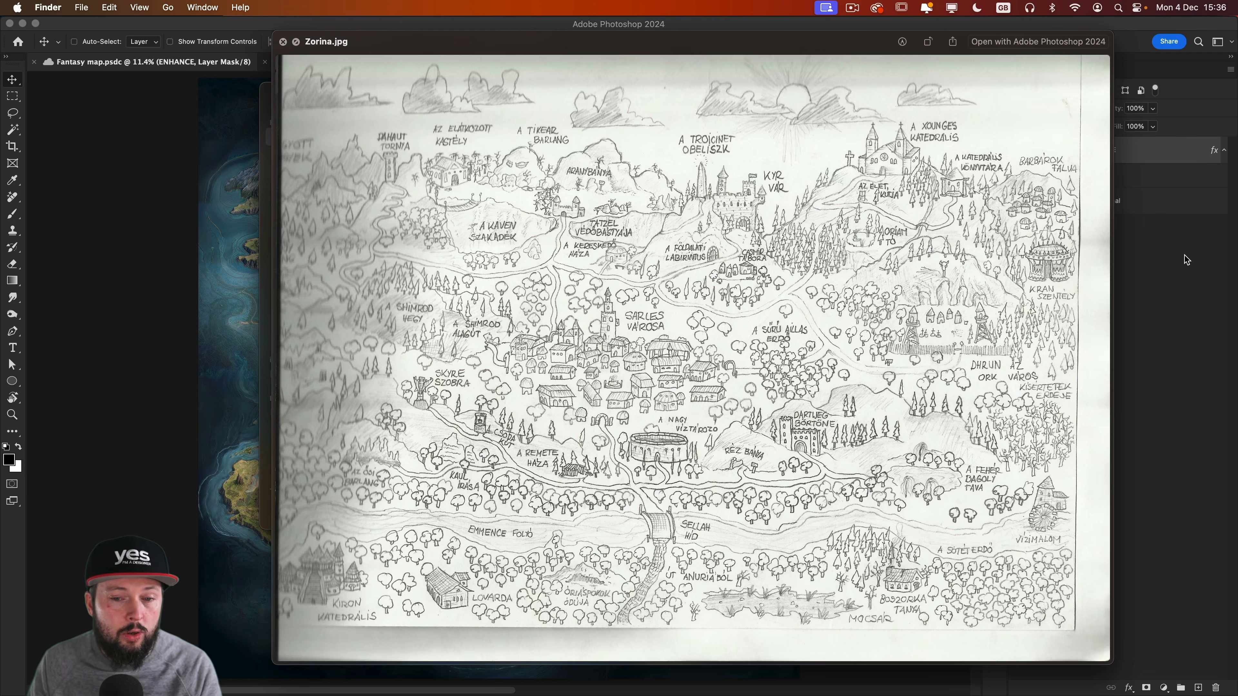
# Browse back through the hand-drawn fantasy map sketches in the Finder preview, starting from Zorina.jpg
pyautogui.press('Left')
pyautogui.press('Left')
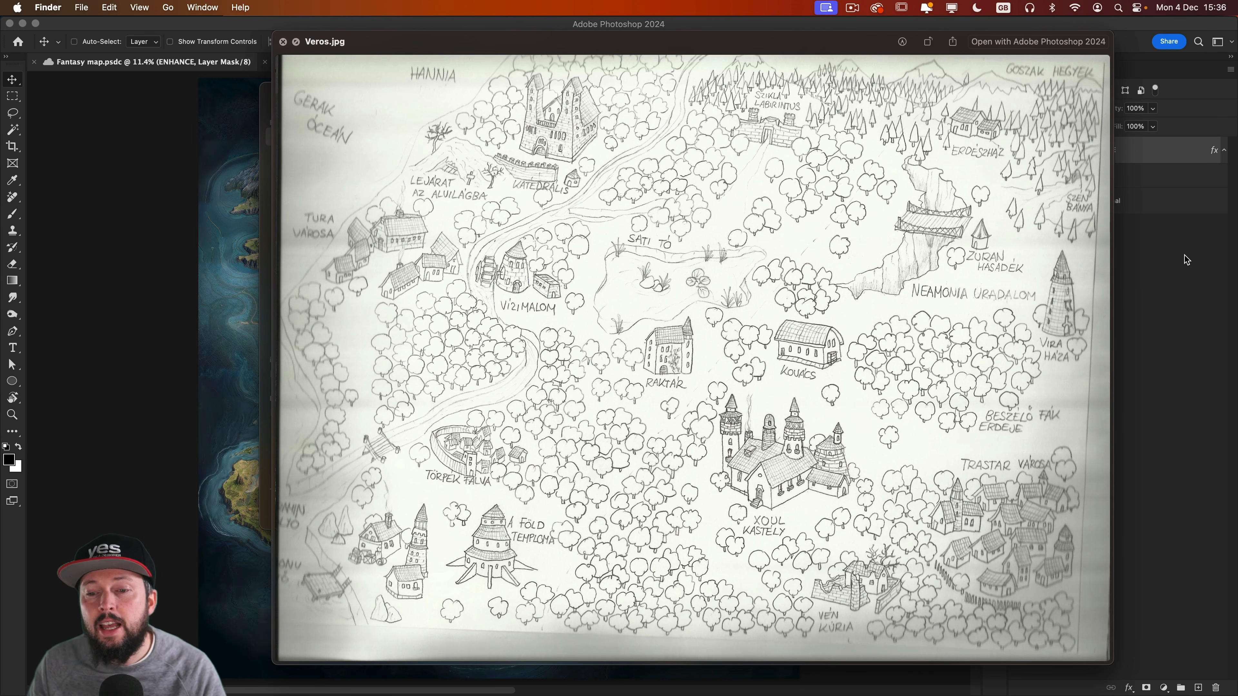
pyautogui.press('Left')
pyautogui.press('Left')
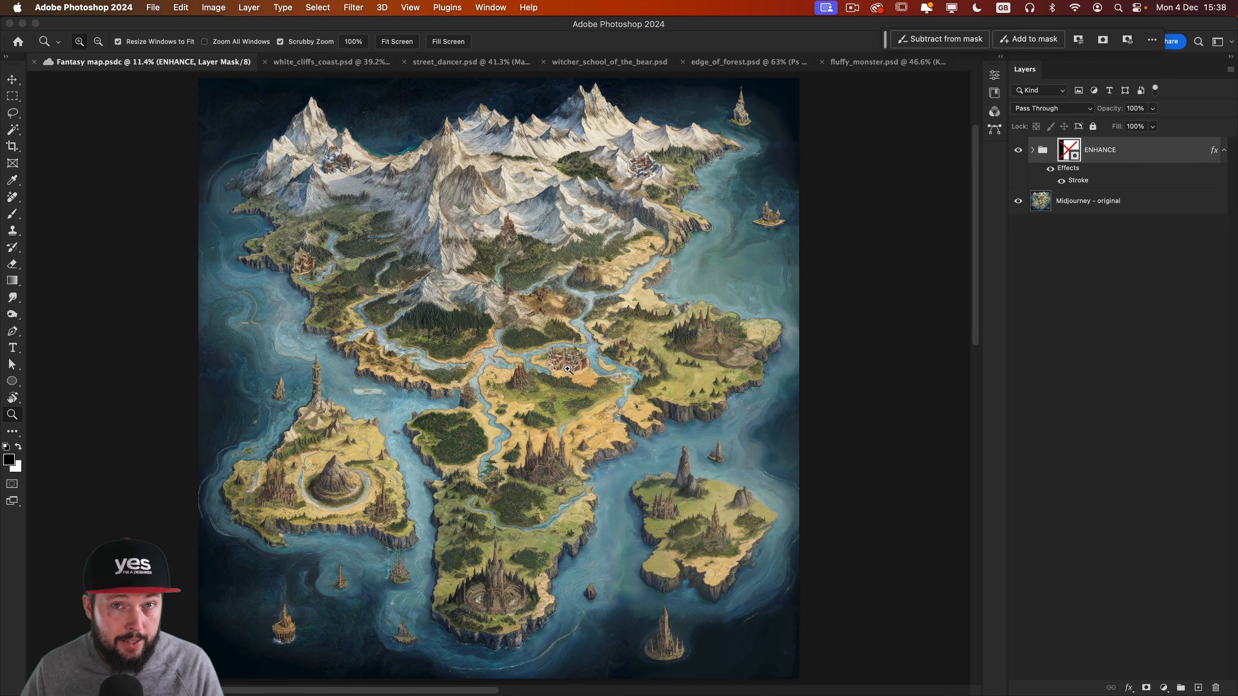
# Inspect the fantasy map's green-domed castle and surrounding rivers at 100% zoom, and check the document's image size
pyautogui.moveTo(555, 373); pyautogui.dragTo(646, 379)
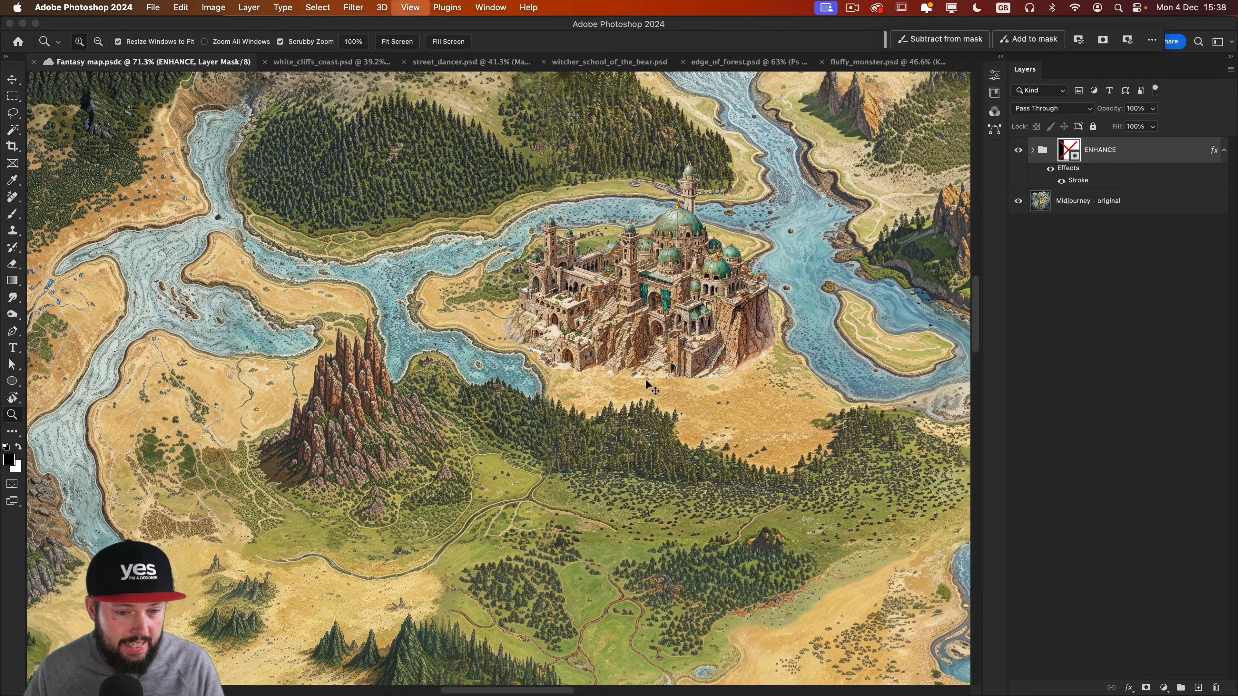
pyautogui.press('super+1')
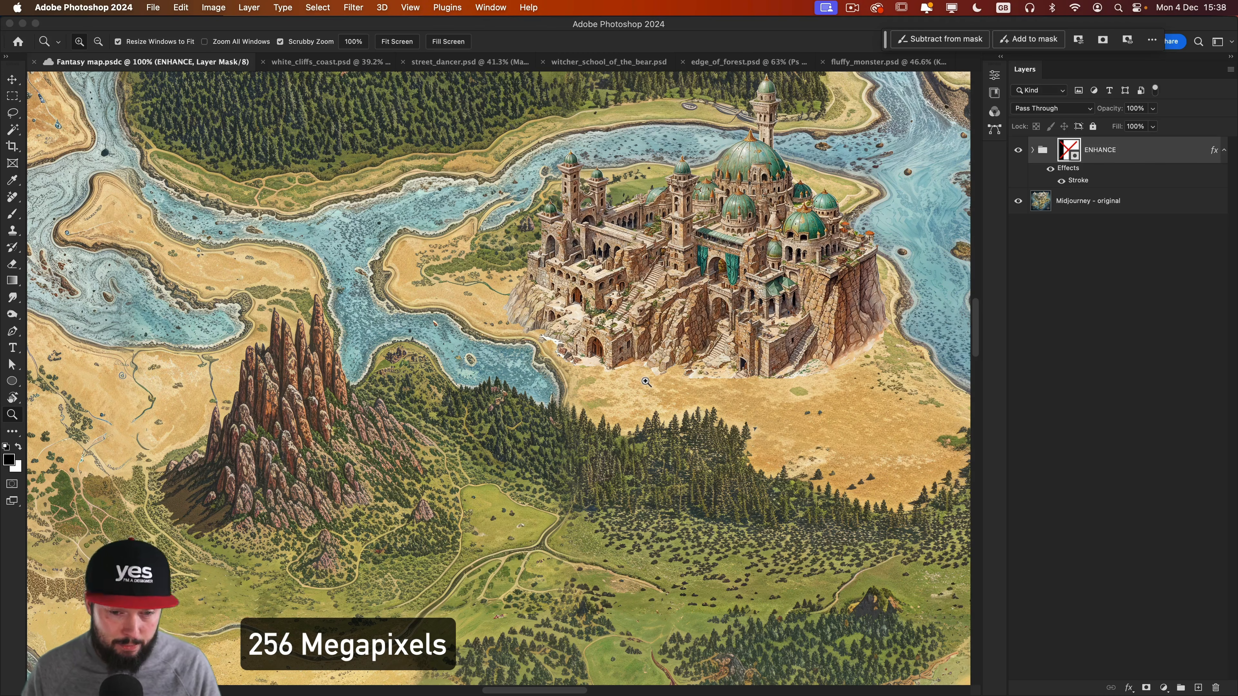
pyautogui.press('super+alt+i')
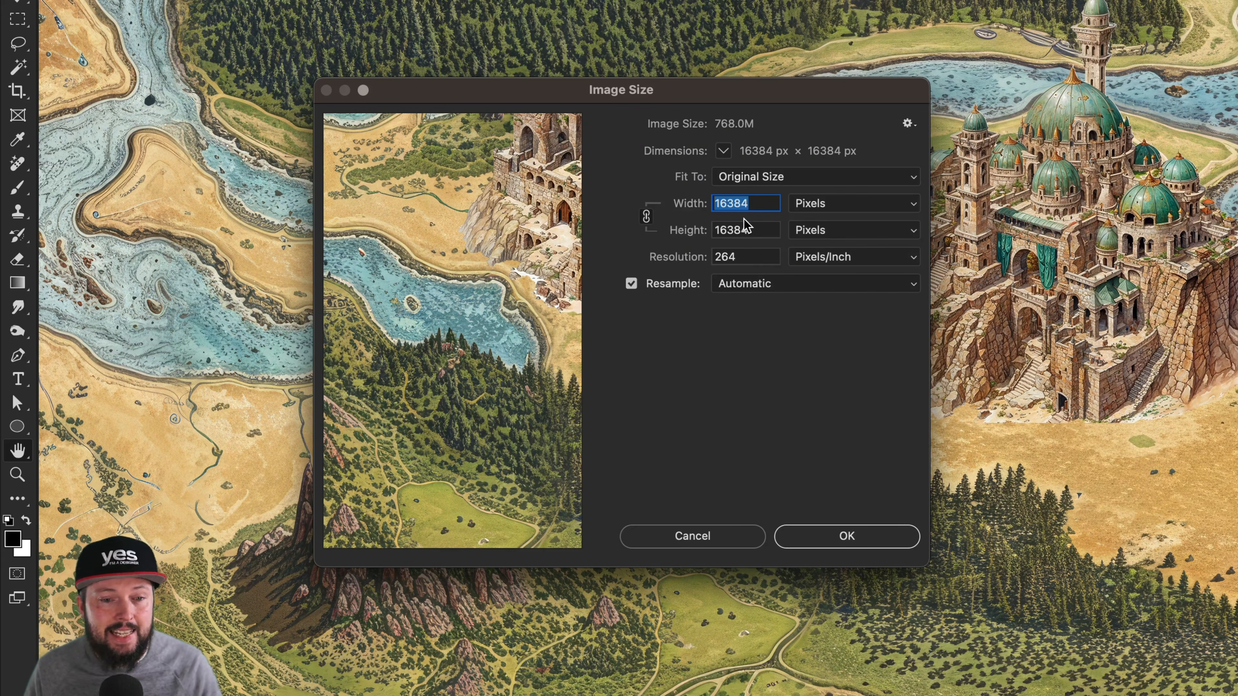
pyautogui.press('Escape')
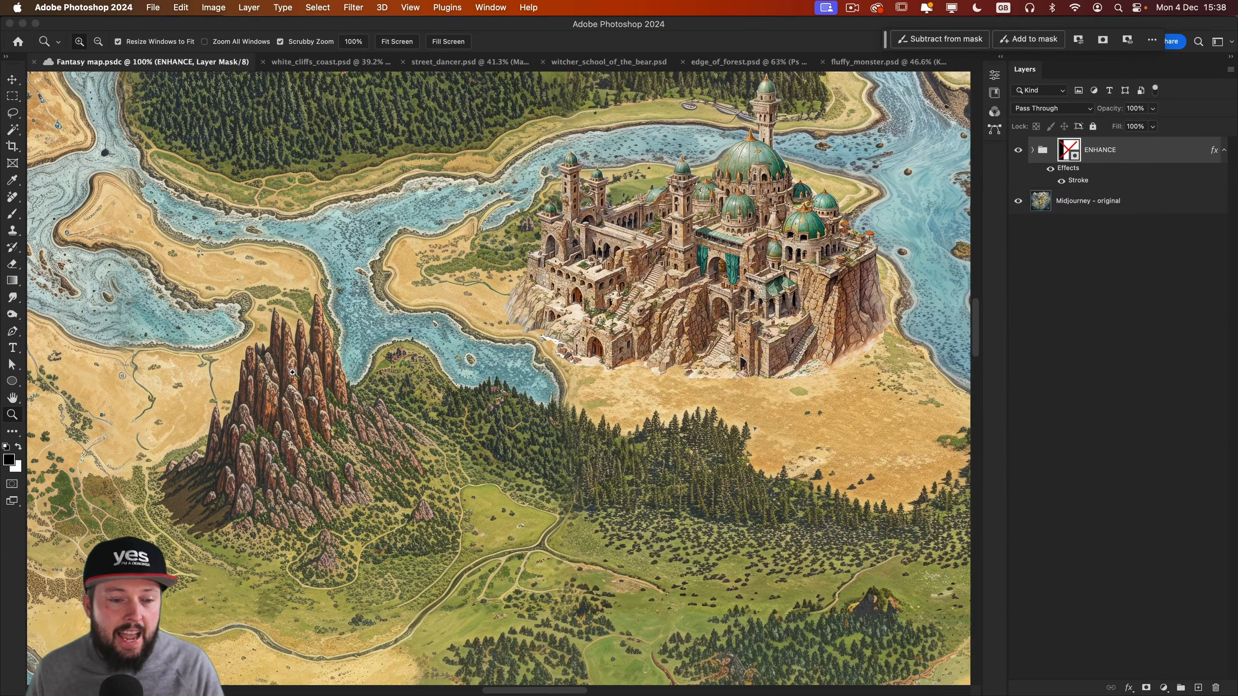
pyautogui.moveTo(436, 422); pyautogui.dragTo(578, 350)
pyautogui.moveTo(422, 330); pyautogui.dragTo(25, 460)
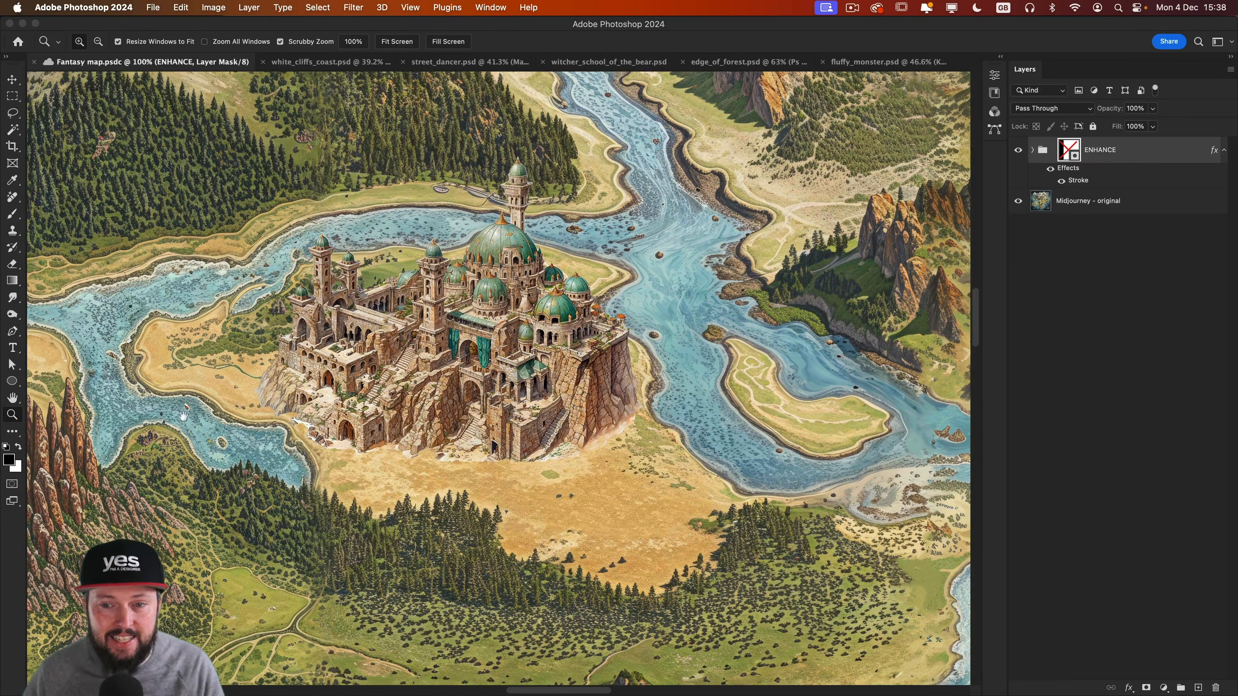
pyautogui.moveTo(724, 155); pyautogui.dragTo(426, 409)
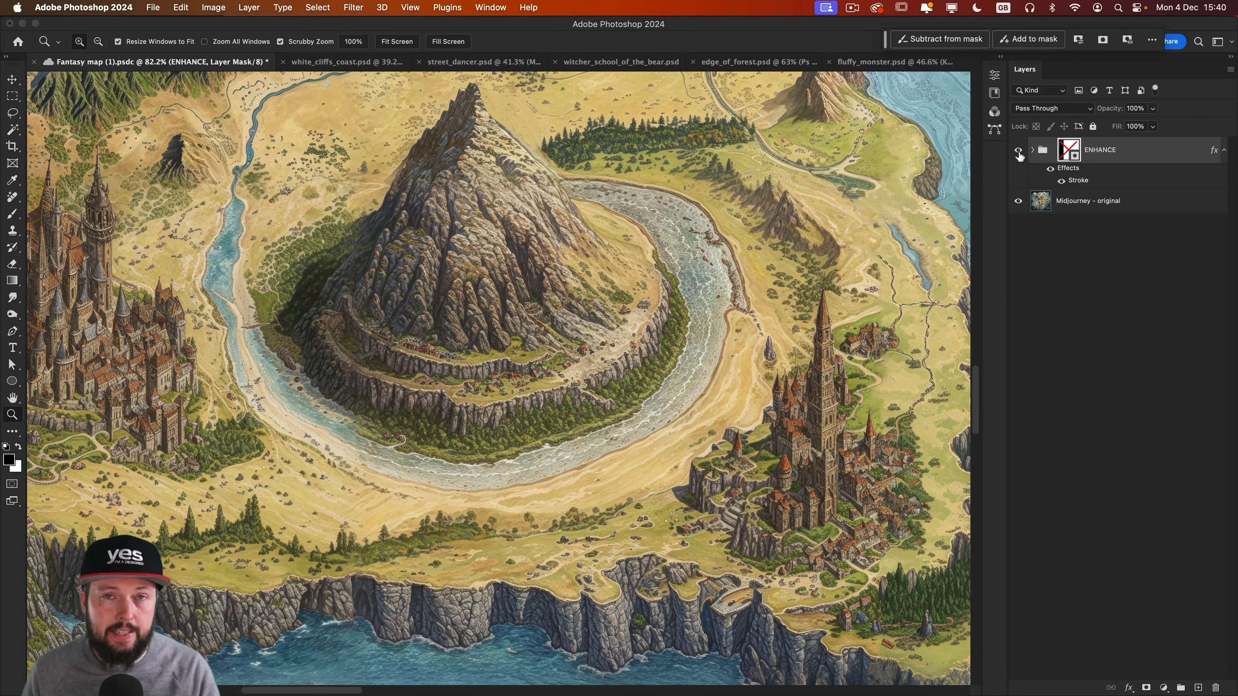
# Compare the ENHANCE group with the Midjourney original by toggling its visibility and sweeping its mask divider across the mountain
pyautogui.click(1018, 151)
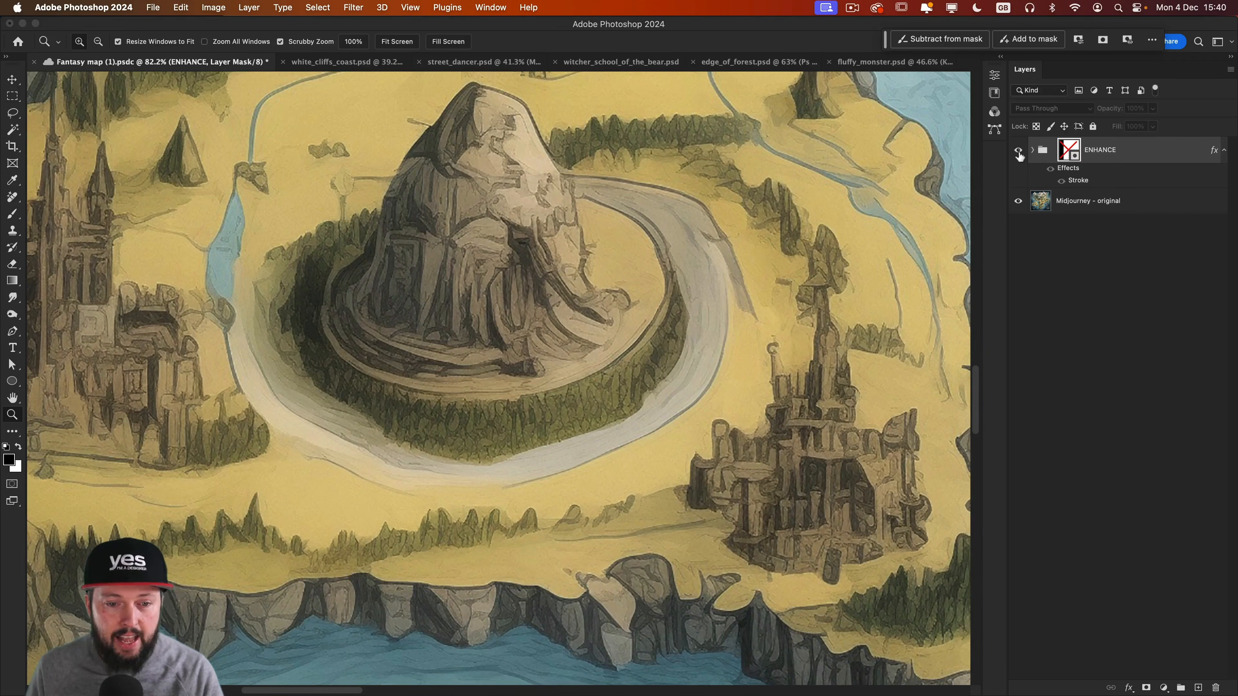
pyautogui.click(1018, 151)
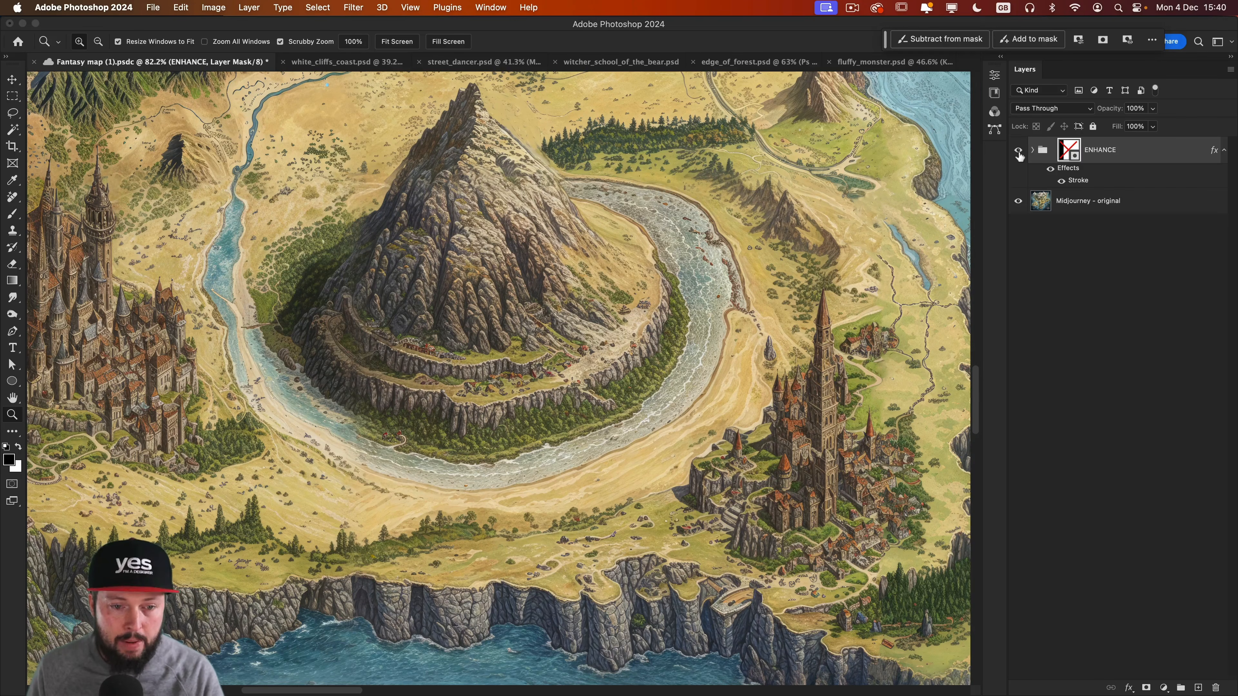
pyautogui.keyDown('shift'); pyautogui.click(1068, 150); pyautogui.keyUp('shift')
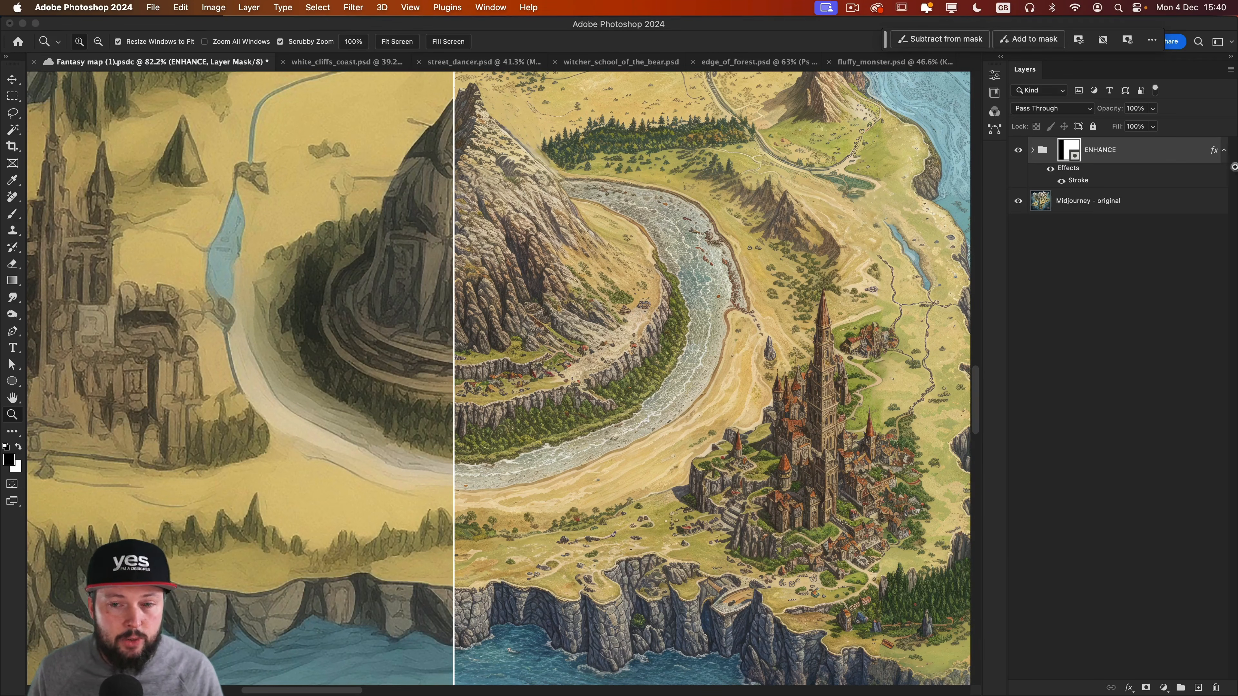
pyautogui.press('v')
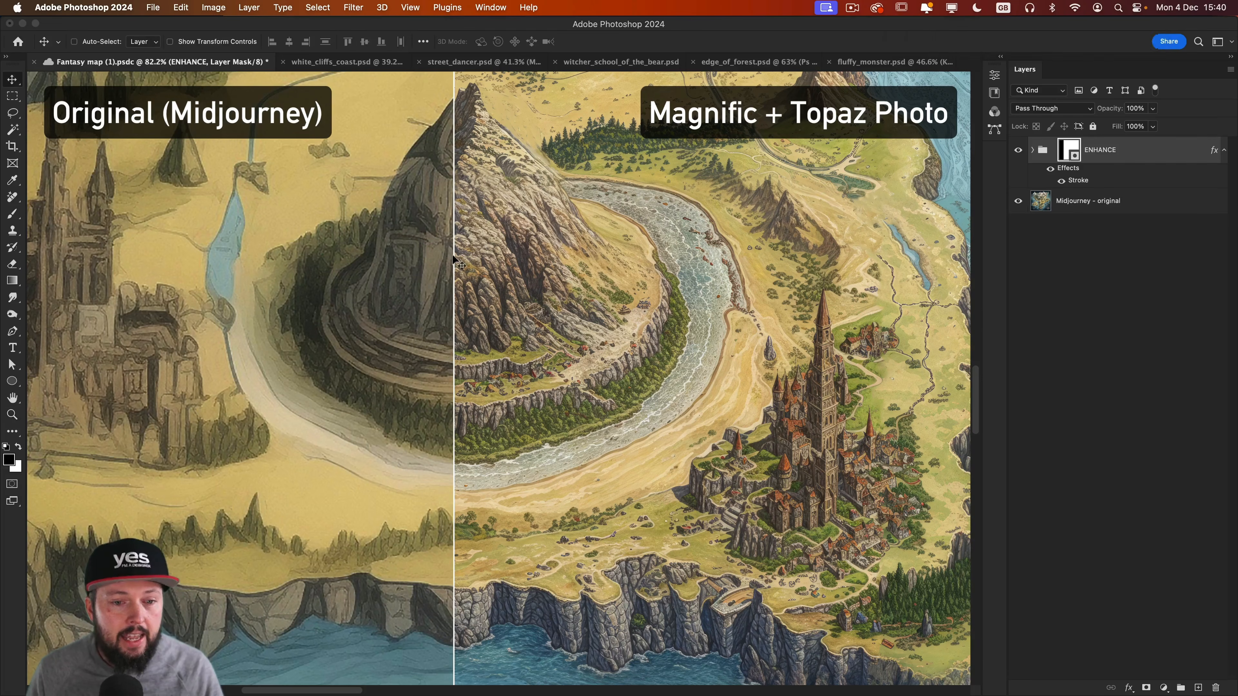
pyautogui.moveTo(483, 254); pyautogui.dragTo(229, 369)
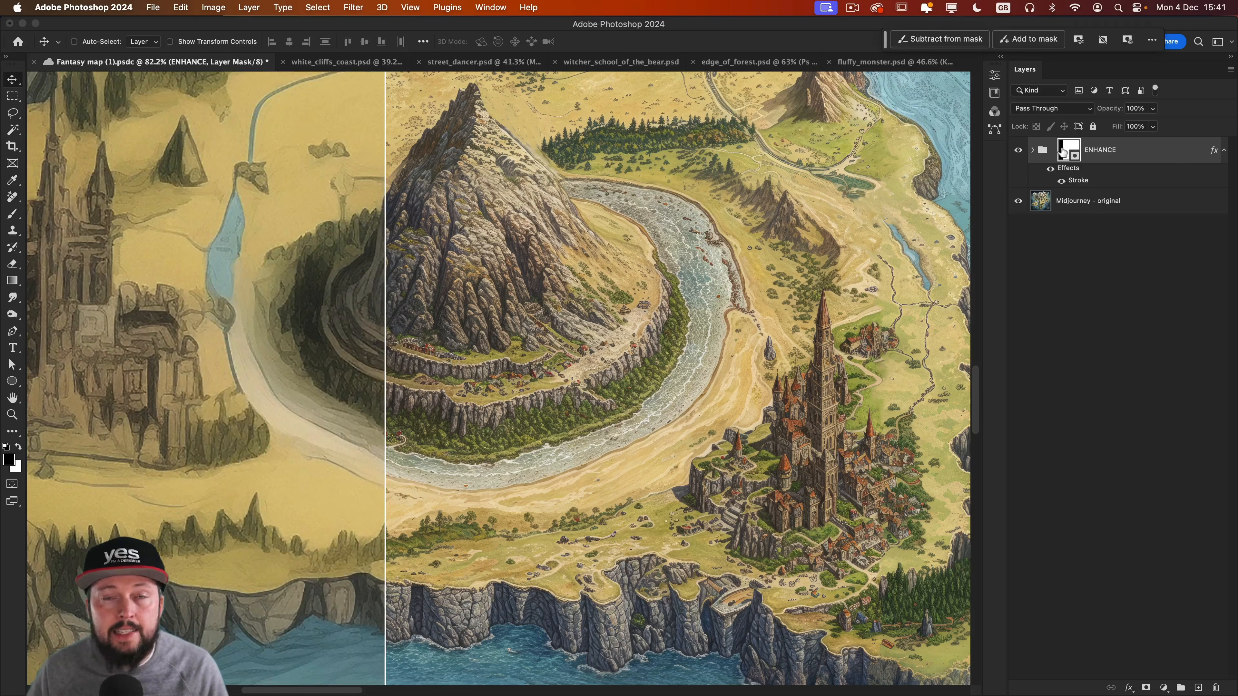
pyautogui.keyDown('shift'); pyautogui.click(1067, 150); pyautogui.keyUp('shift')
# Expand the ENHANCE and Magnific + Ps edits groups and isolate the Magnific IMG_0629 tile layer on the full map
pyautogui.click(1032, 150)
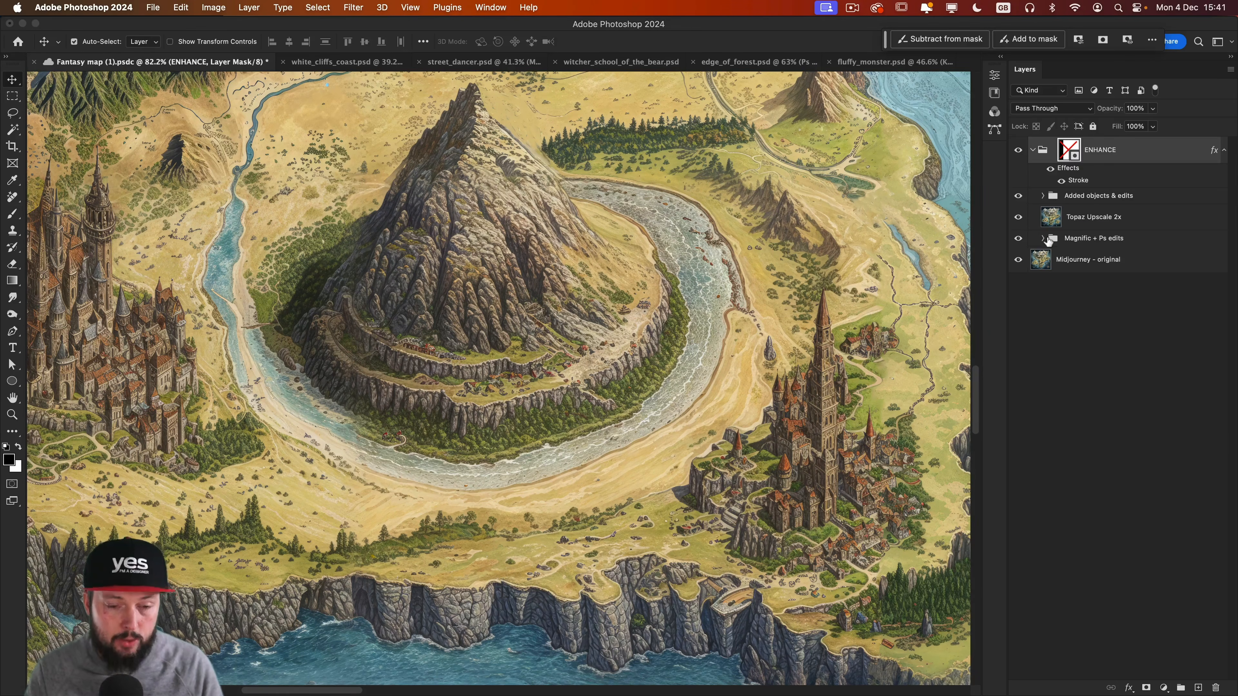
pyautogui.press('super+0')
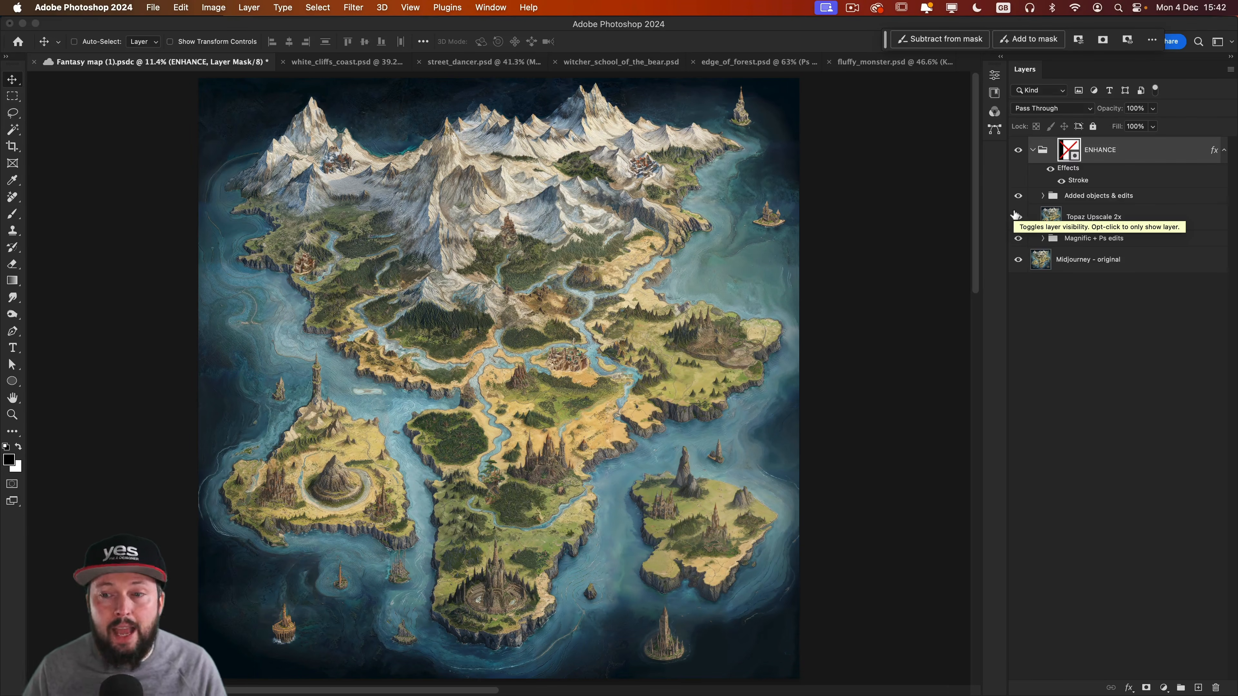
pyautogui.click(1016, 215)
pyautogui.click(1017, 197)
pyautogui.click(1042, 238)
pyautogui.keyDown('alt'); pyautogui.click(1018, 392); pyautogui.keyUp('alt')
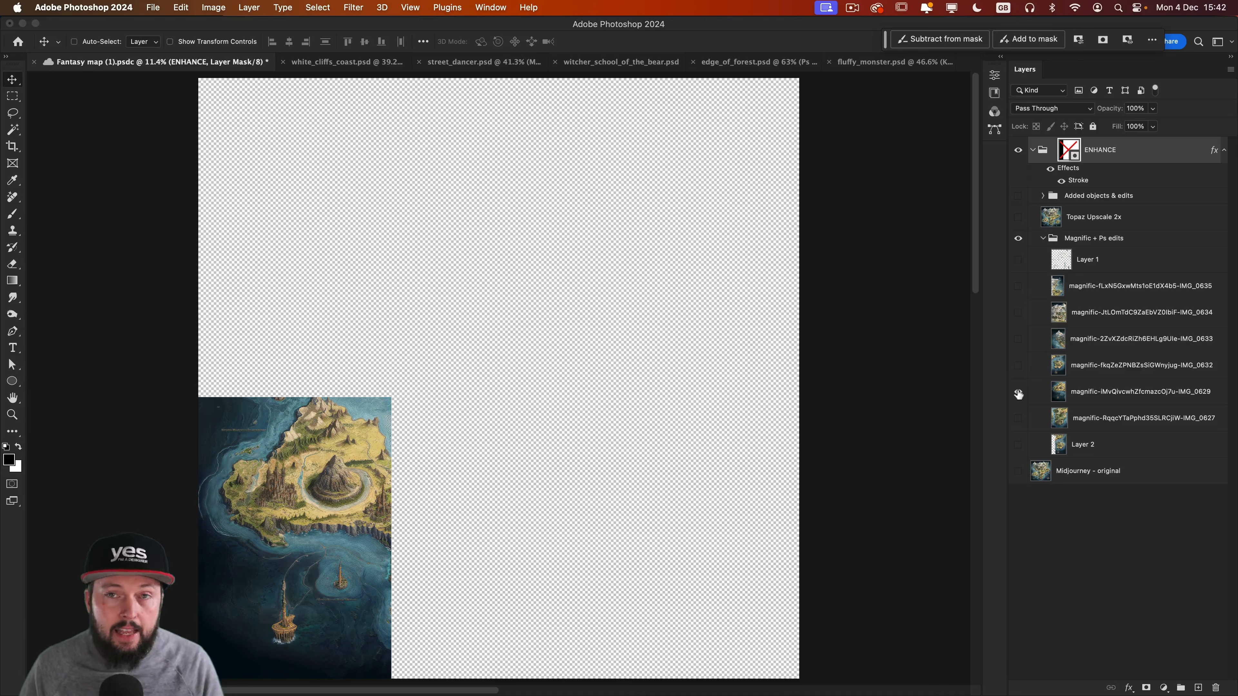
# Show the remaining Magnific tile layers, IMG_0627 and IMG_0632 to IMG_0635, one after another to assemble the full map
pyautogui.click(1017, 420)
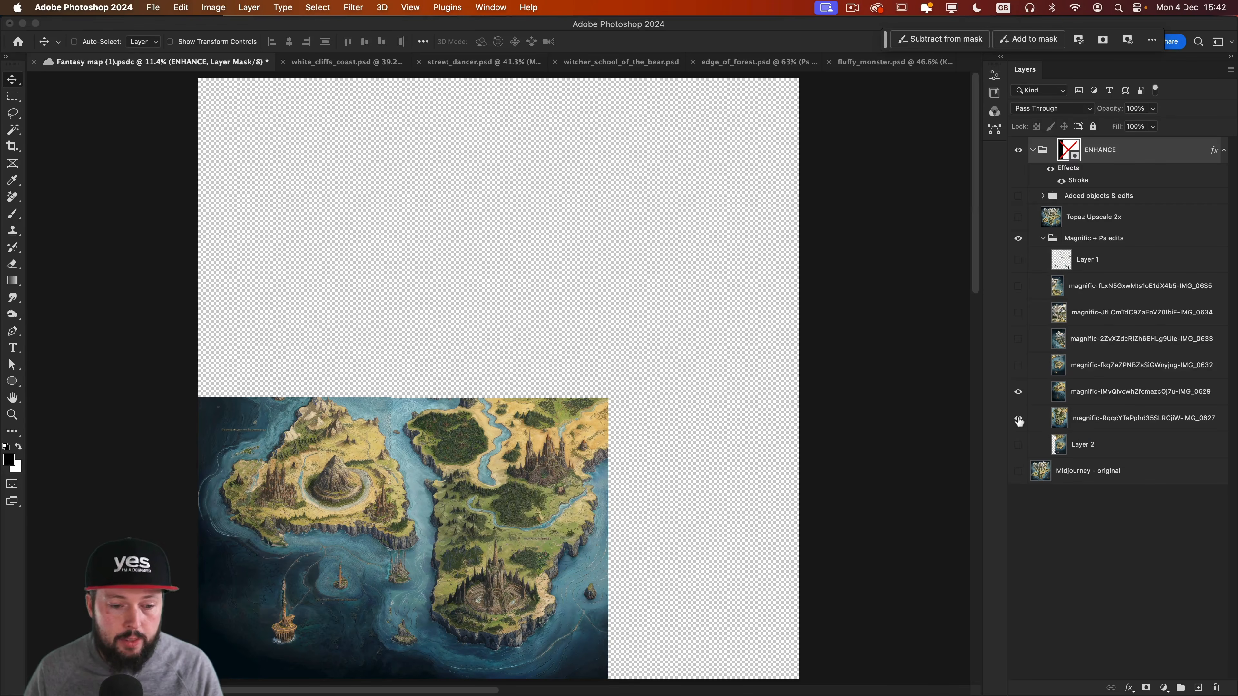
pyautogui.click(1017, 364)
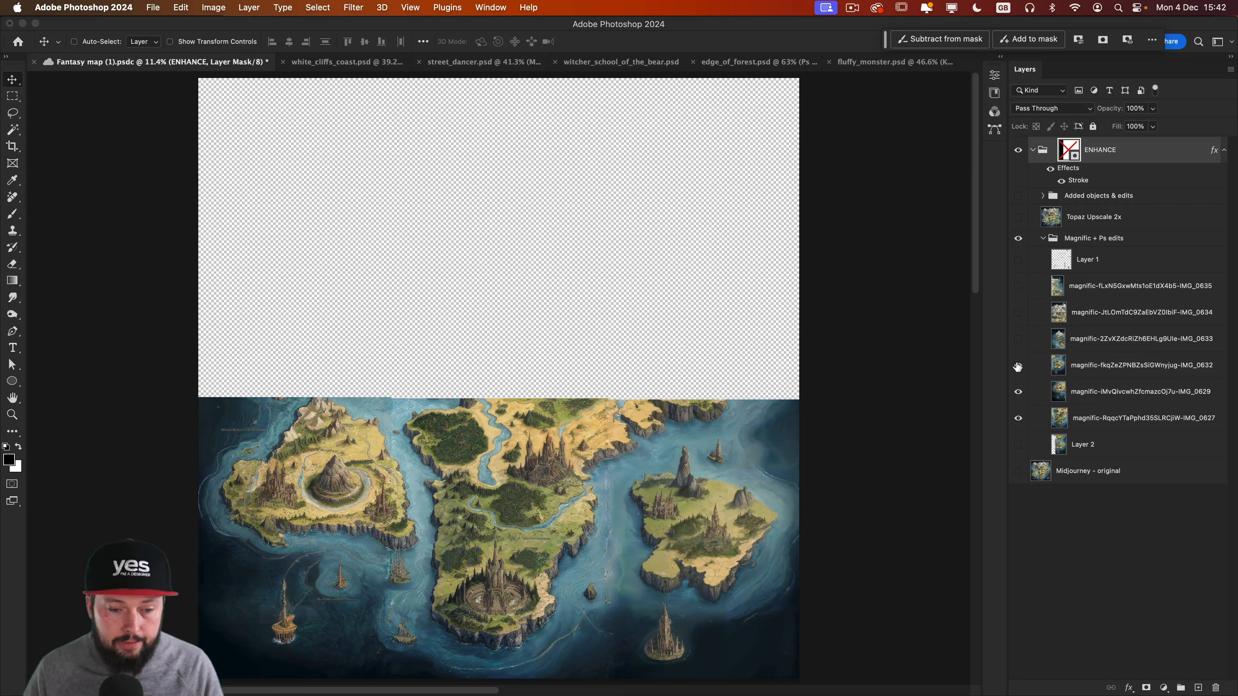
pyautogui.click(1018, 339)
pyautogui.click(1018, 312)
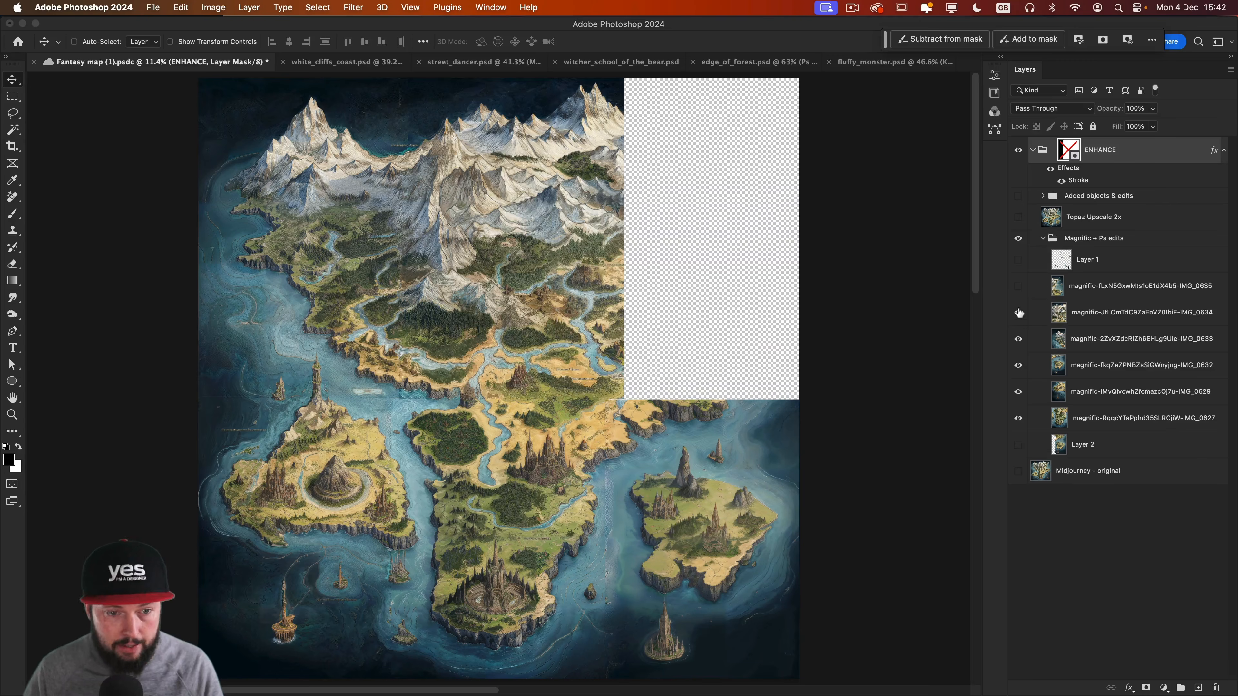
pyautogui.click(1017, 290)
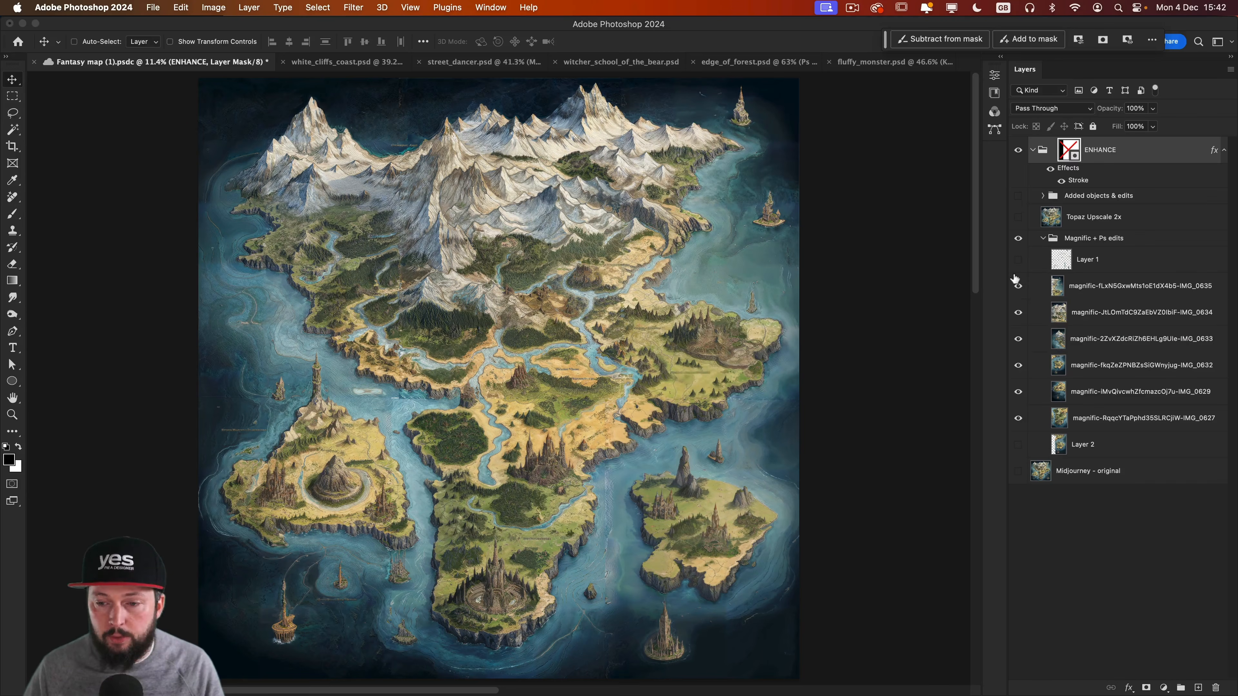
# Inspect the tile seams around the channel between the islands and show the Topaz Upscale 2x layer over them
pyautogui.scroll(6, 468, 460)
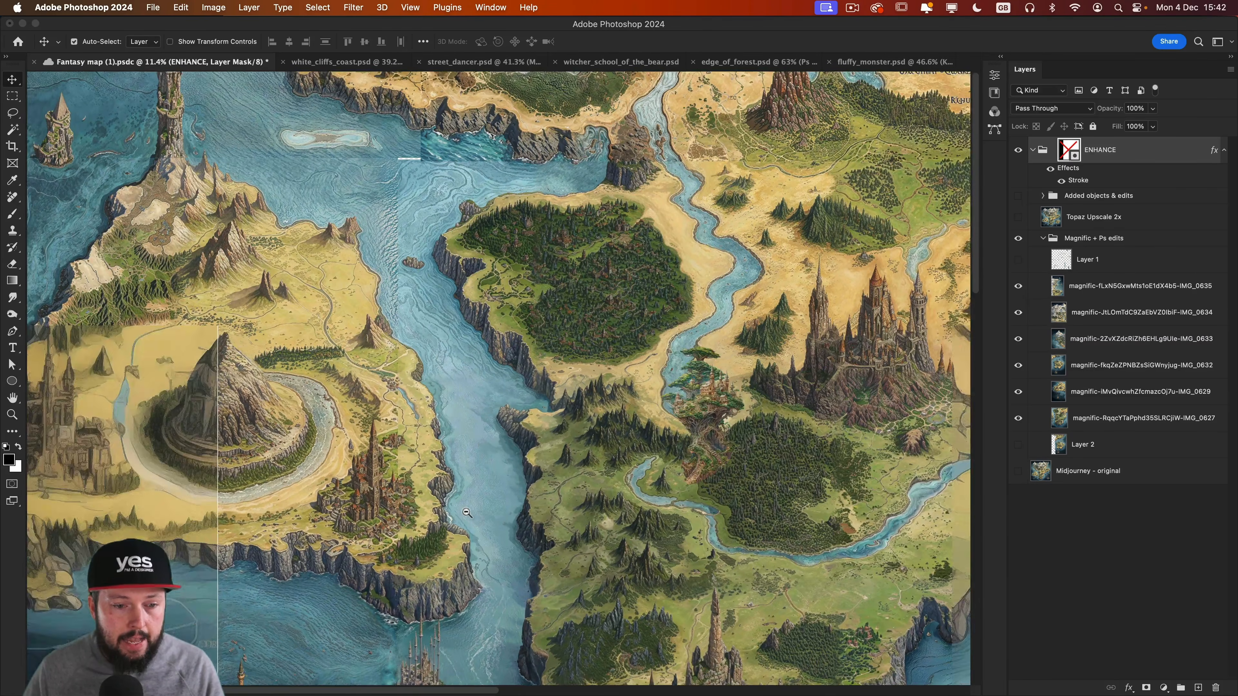
pyautogui.scroll(3, 361, 332)
pyautogui.hscroll(-3, 361, 332)
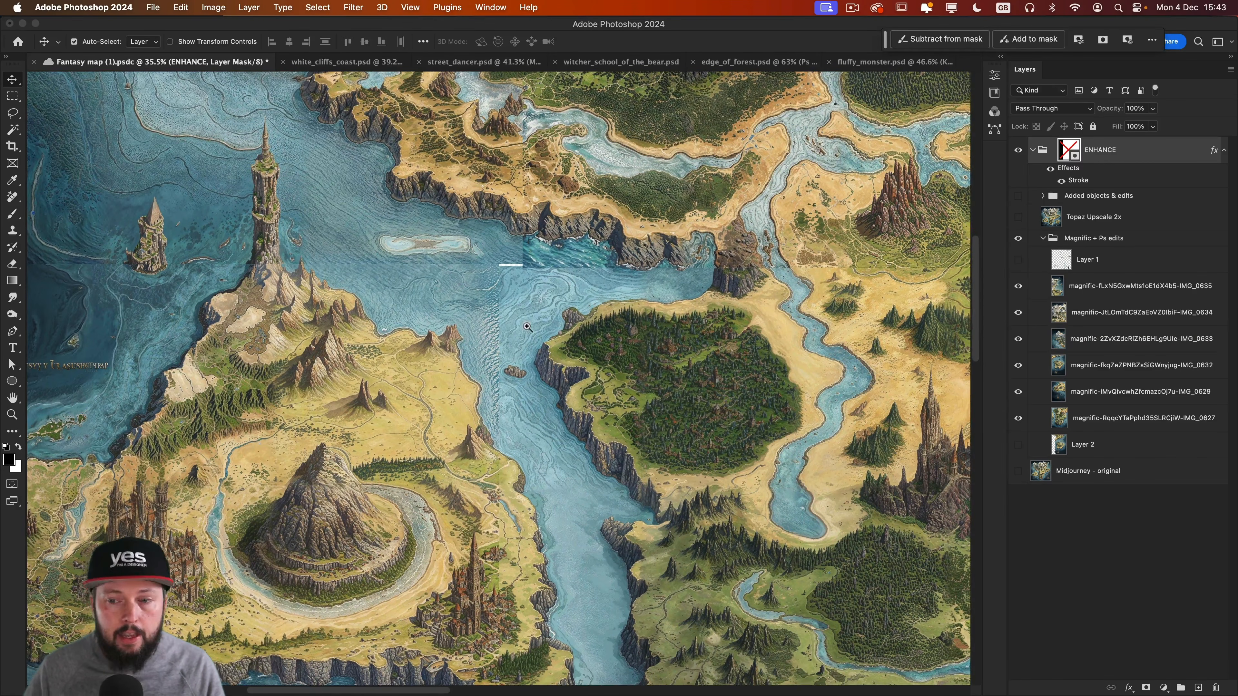
pyautogui.click(1018, 217)
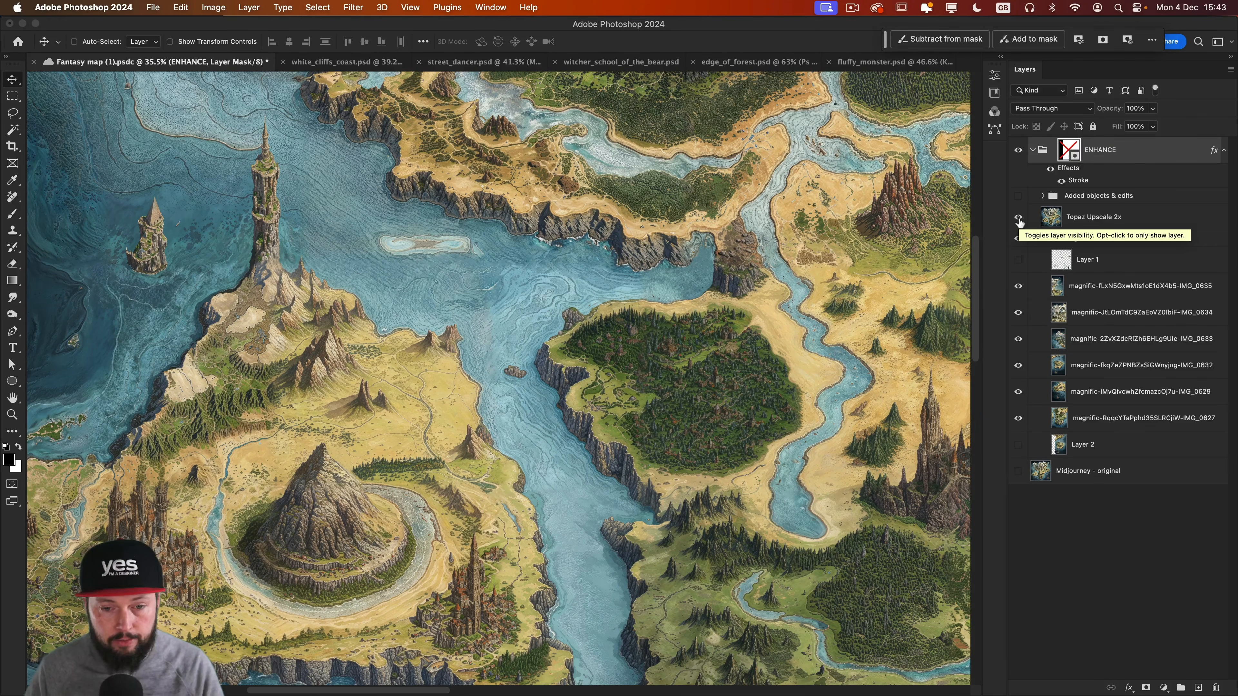
# Hide the Topaz Upscale 2x layer and toggle the Layer 1 retouching off and on over the tile seam between river and mountain
pyautogui.click(1018, 217)
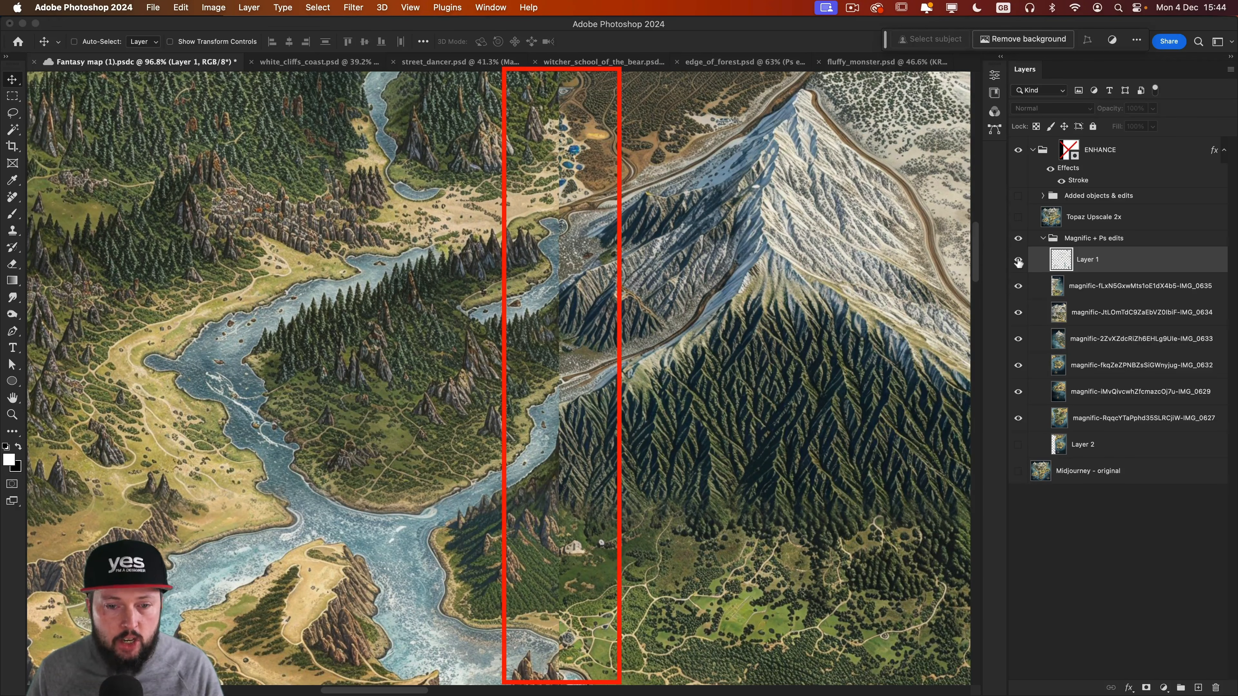
pyautogui.click(1018, 264)
pyautogui.click(1018, 264)
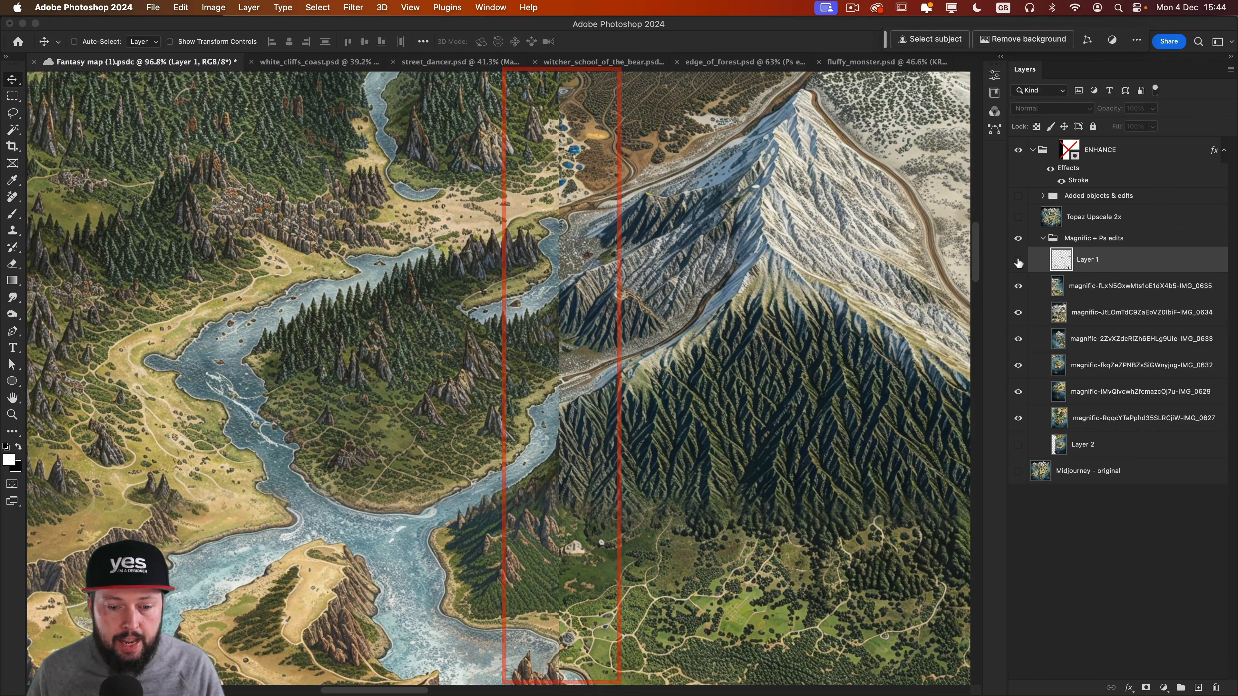
pyautogui.click(1018, 263)
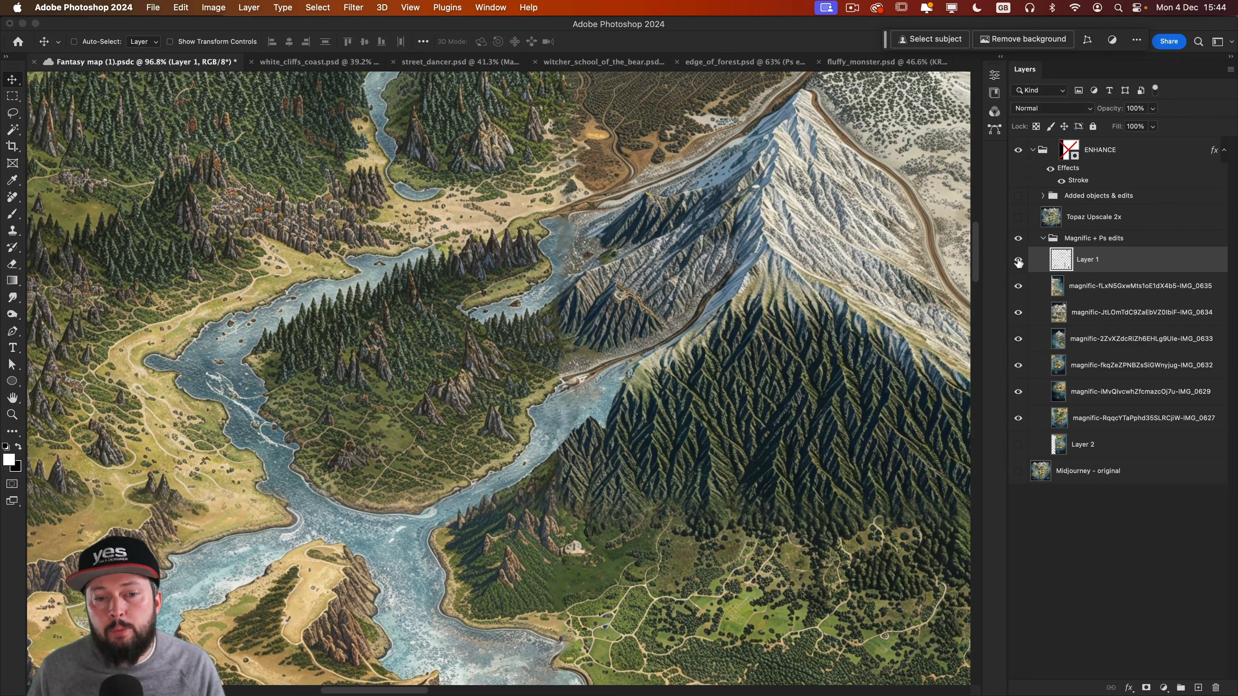
pyautogui.click(1018, 263)
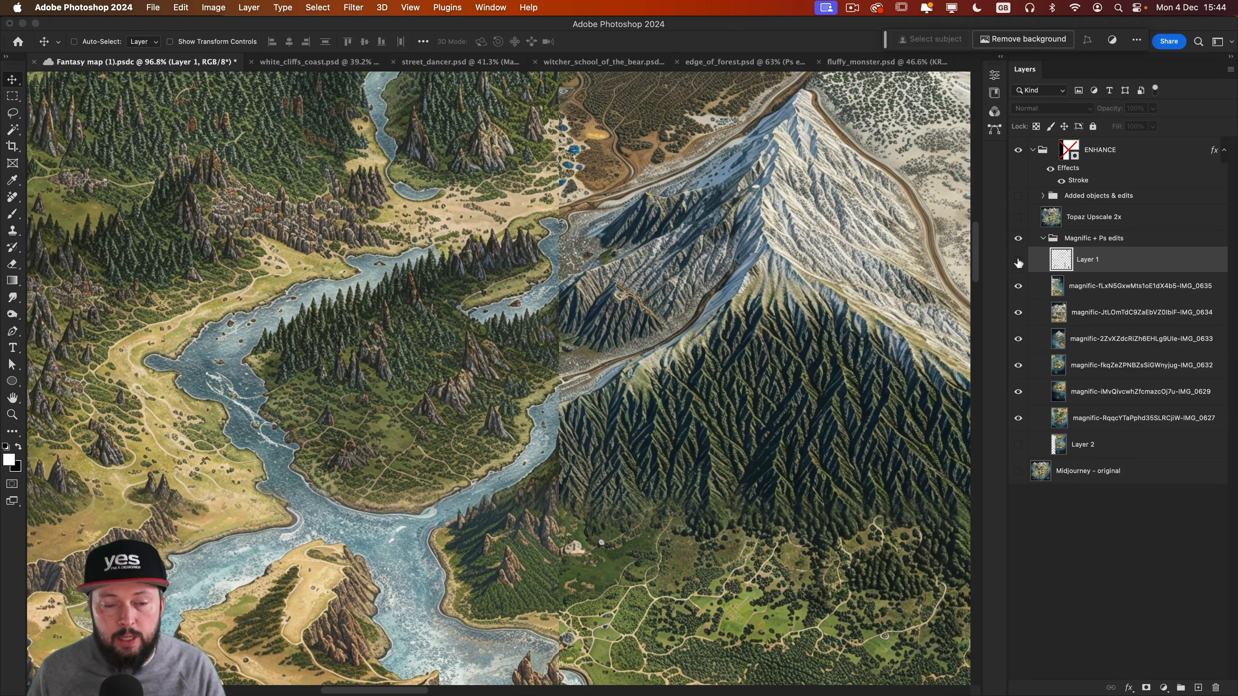
pyautogui.click(1018, 263)
pyautogui.press('super+1')
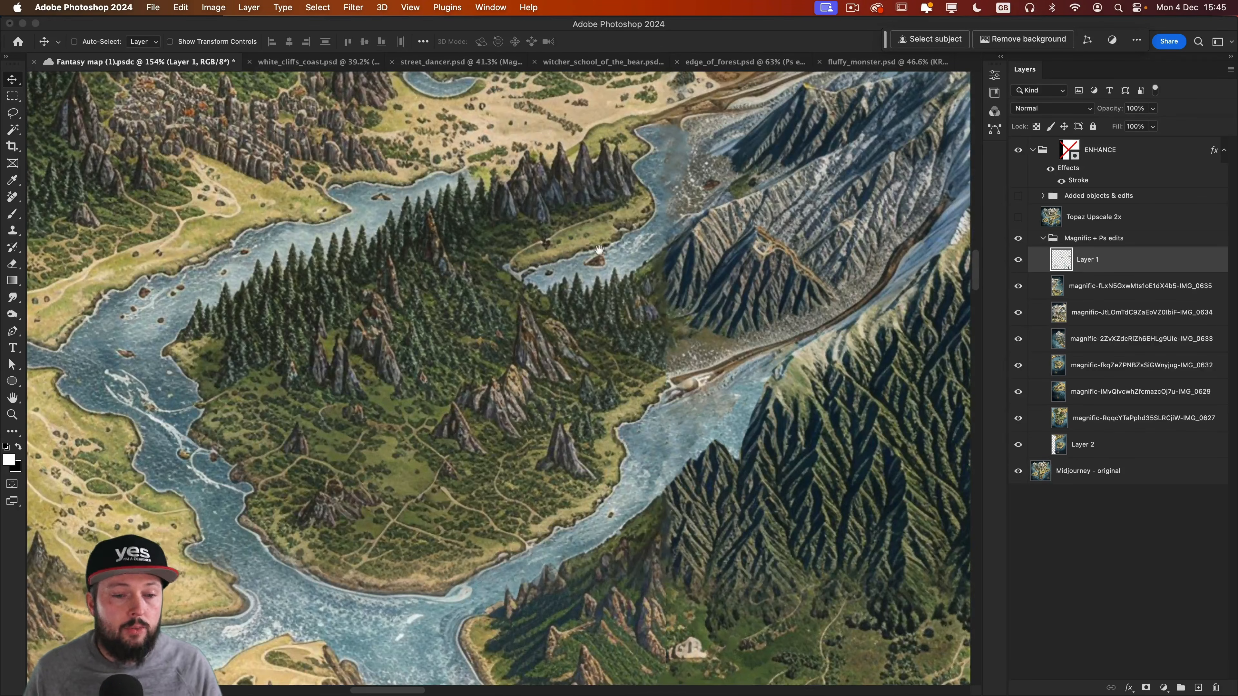
# Show the Topaz Upscale 2x layer over the retouched tiles and inspect its detail across the forested river valley
pyautogui.moveTo(564, 257); pyautogui.dragTo(747, 327)
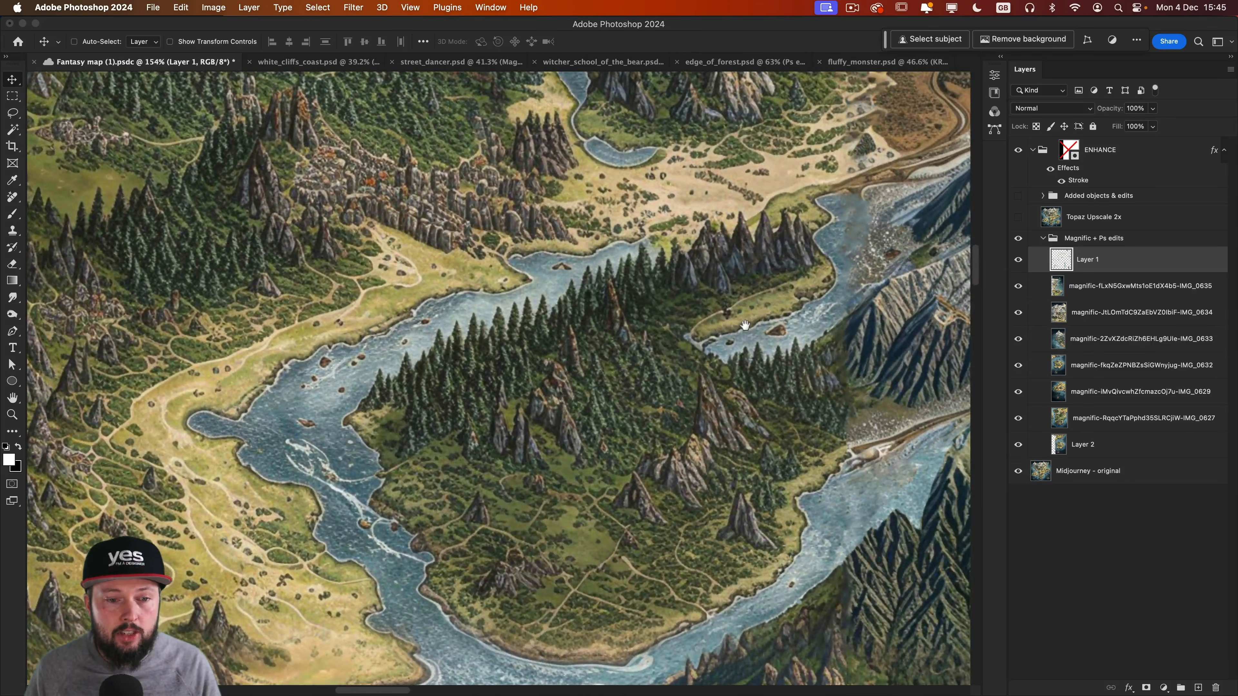
pyautogui.click(1018, 218)
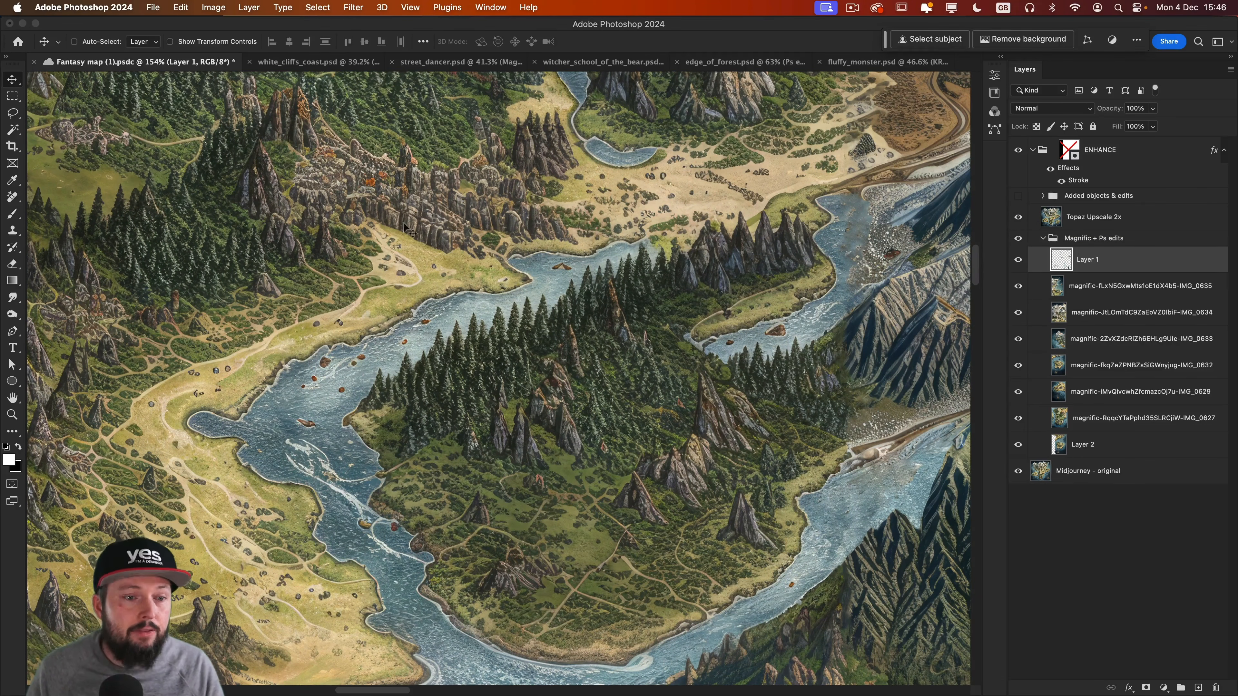
pyautogui.moveTo(392, 226); pyautogui.dragTo(429, 463)
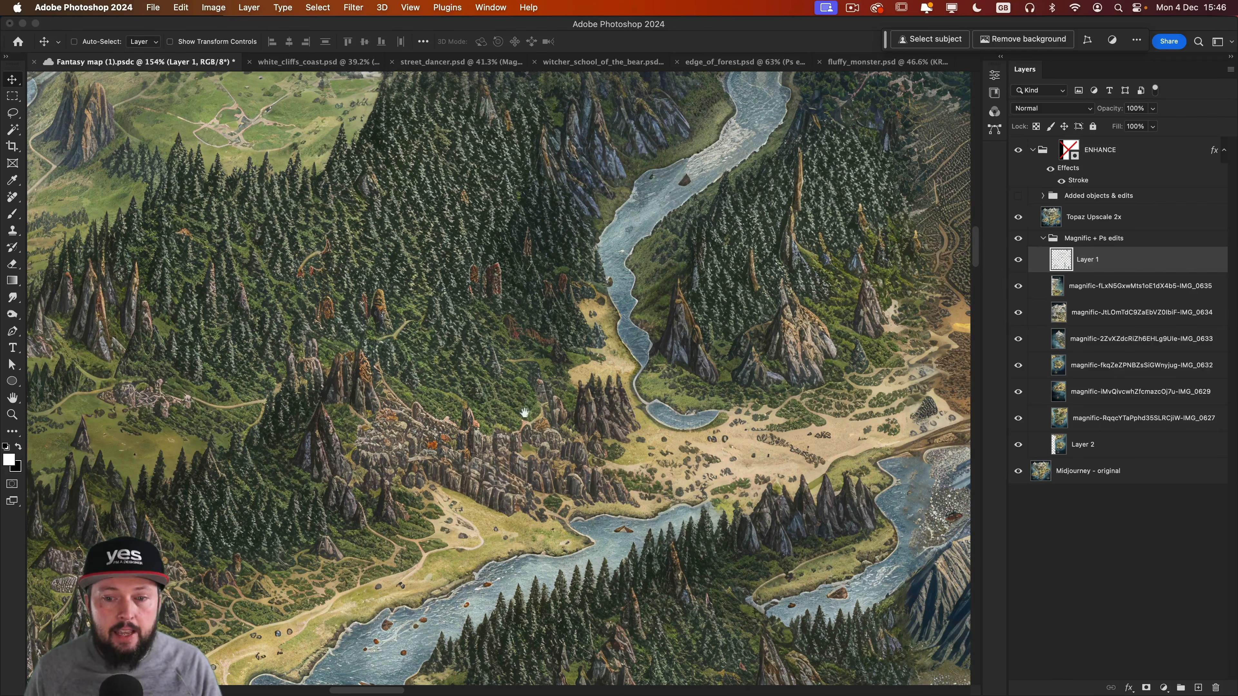
pyautogui.click(1018, 217)
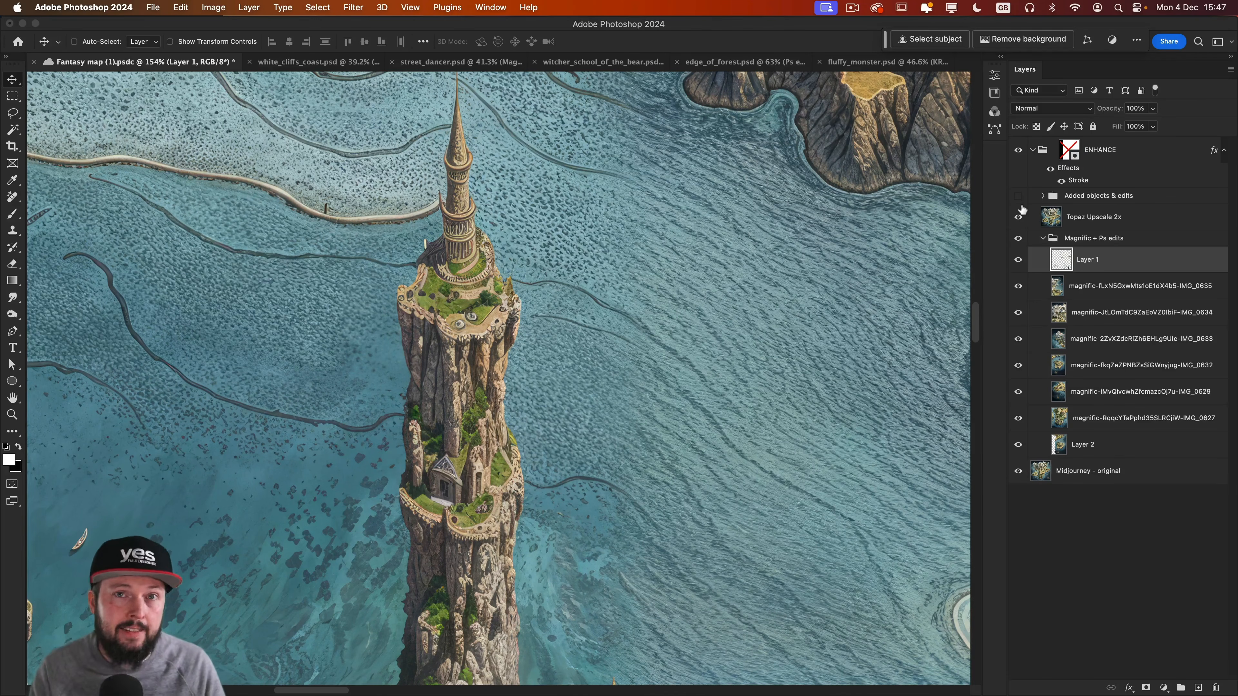
# Move to the snowy mountain range below the northern bay and show the Added objects & edits group there
pyautogui.scroll(-6, 545, 197)
pyautogui.moveTo(478, 336); pyautogui.dragTo(586, 470)
pyautogui.moveTo(439, 312); pyautogui.dragTo(536, 420)
pyautogui.moveTo(400, 273); pyautogui.dragTo(506, 363)
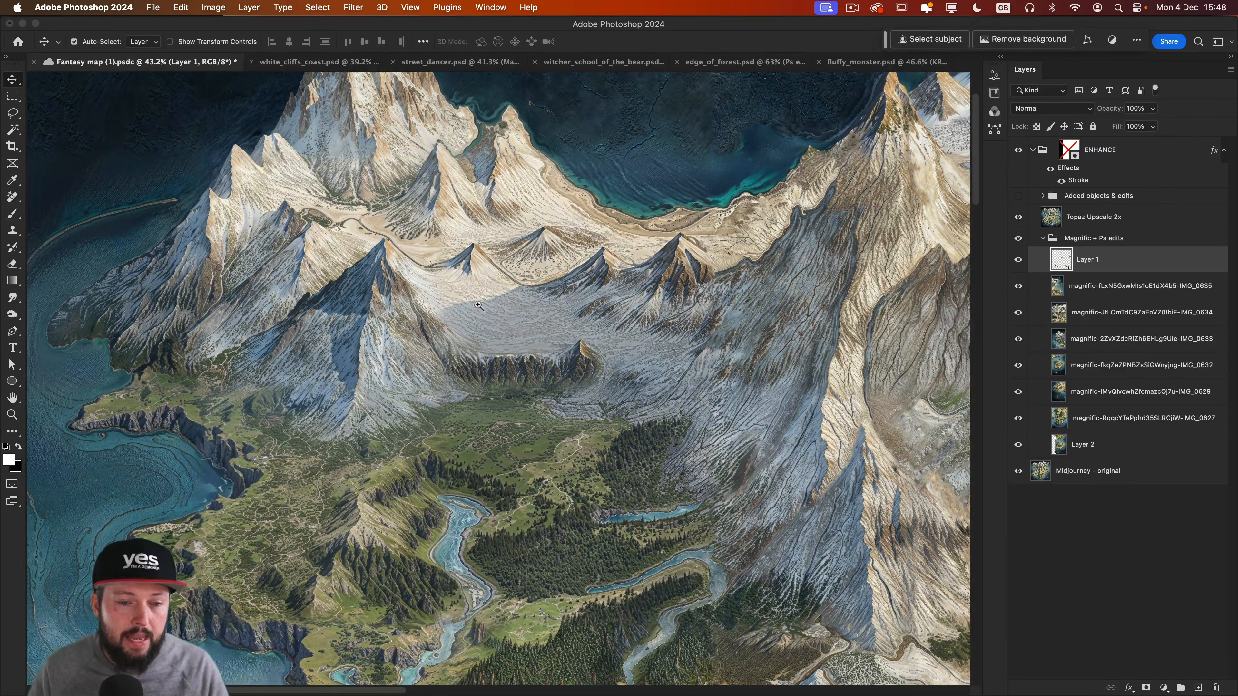
pyautogui.scroll(3, 478, 305)
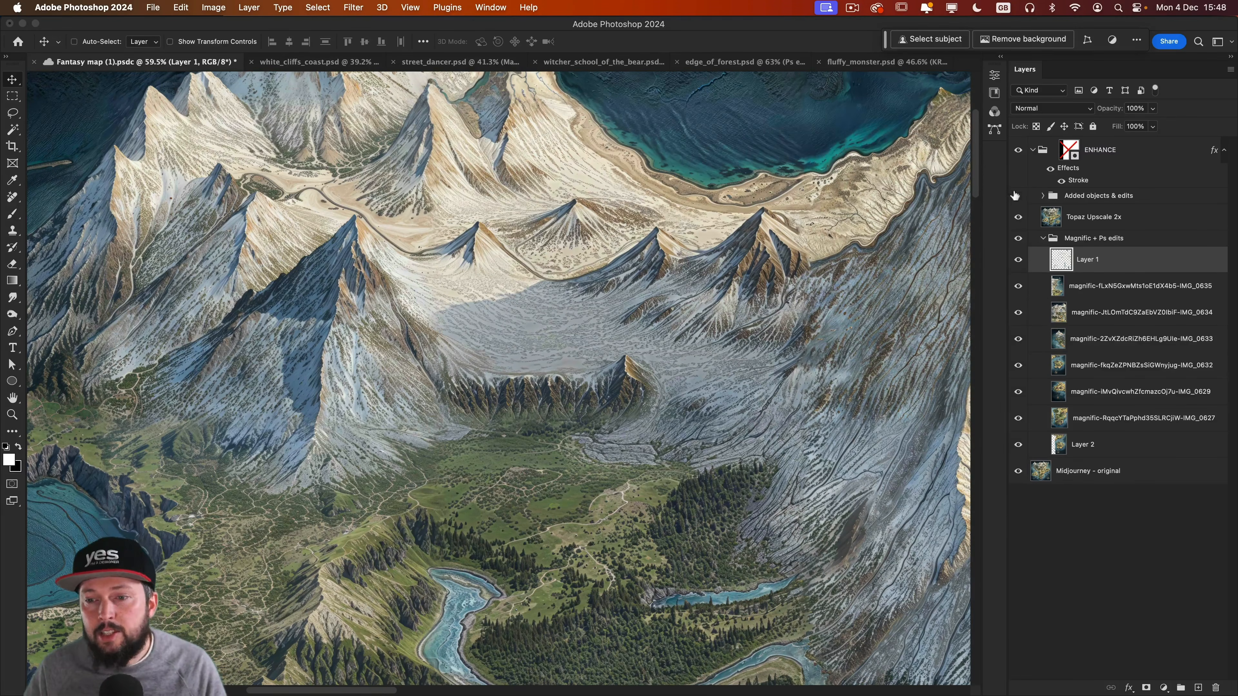
pyautogui.click(1017, 196)
pyautogui.moveTo(457, 201); pyautogui.dragTo(495, 302)
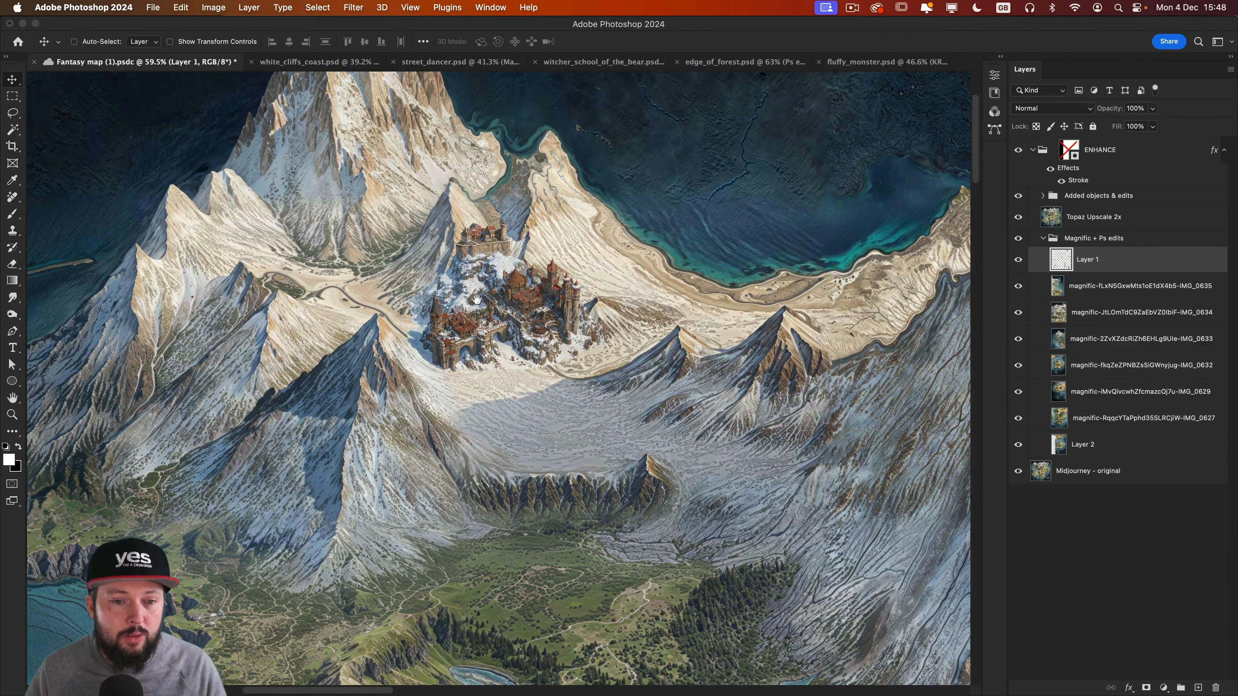
# Inspect the snowy fortress up close, toggling the Added objects & edits group off and on for comparison
pyautogui.scroll(5, 495, 301)
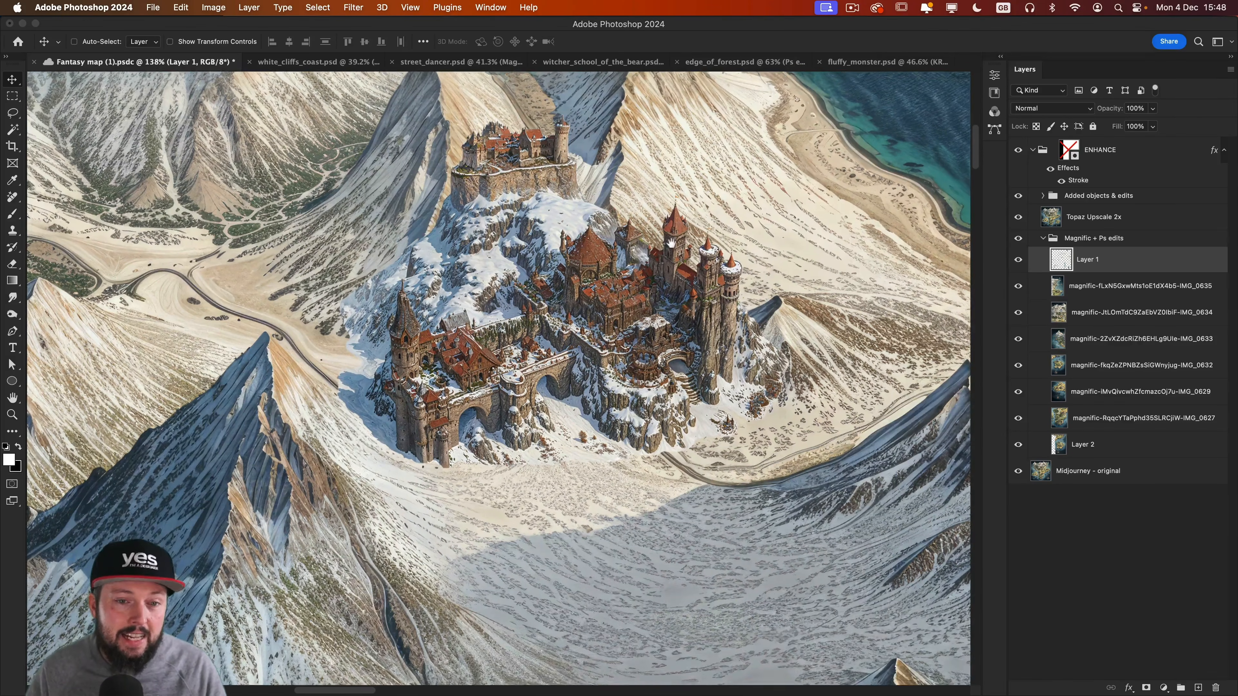
pyautogui.moveTo(663, 244); pyautogui.dragTo(662, 336)
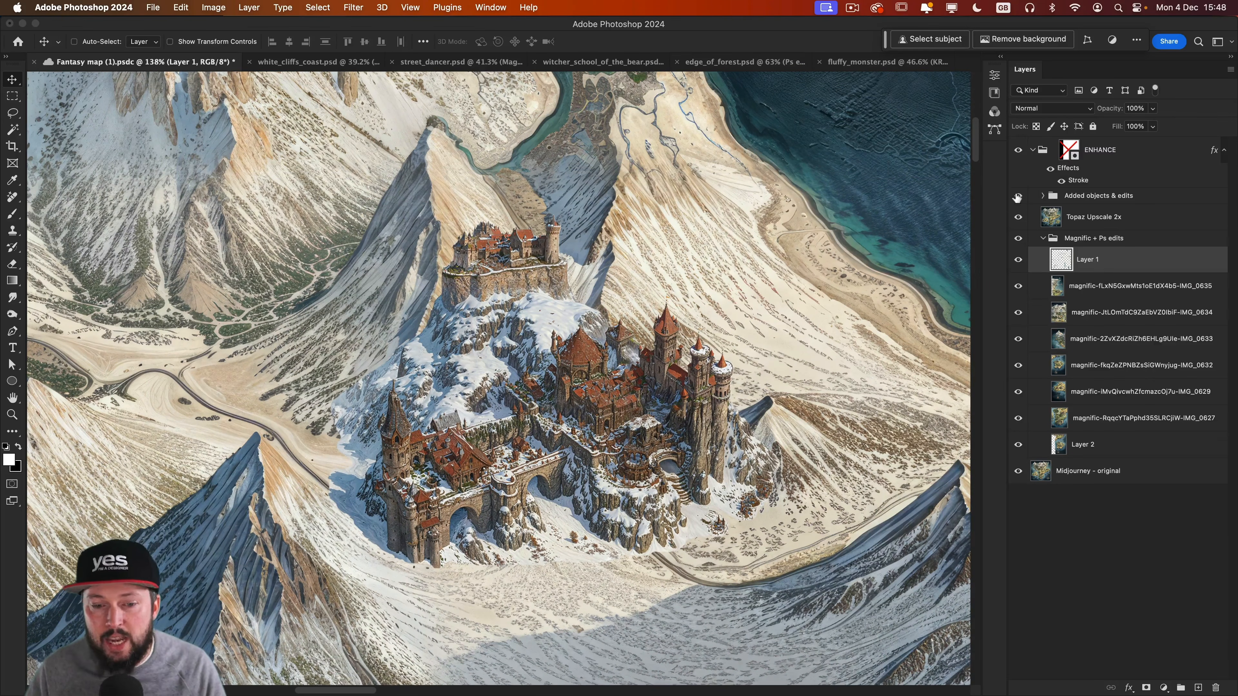
pyautogui.click(1018, 195)
pyautogui.click(1017, 196)
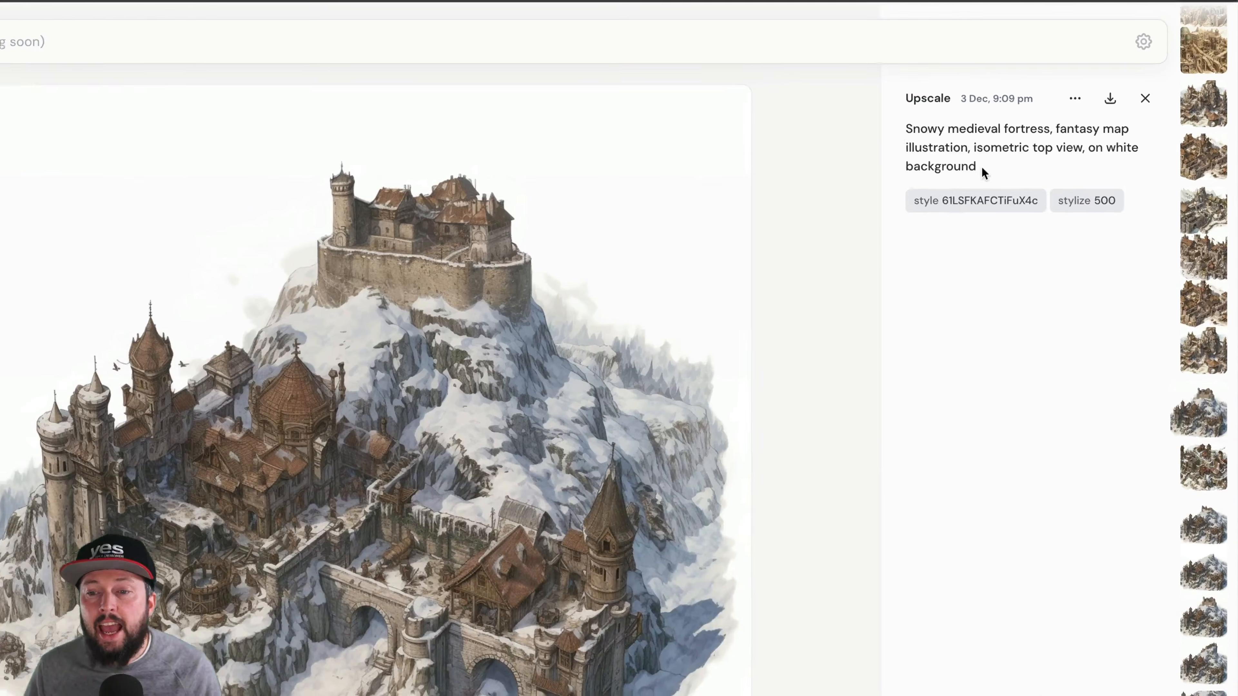
# Highlight the "Snowy medieval fortress" image's prompt and sweep the before/after divider across its Magnific upscale
pyautogui.moveTo(1040, 126); pyautogui.dragTo(977, 105)
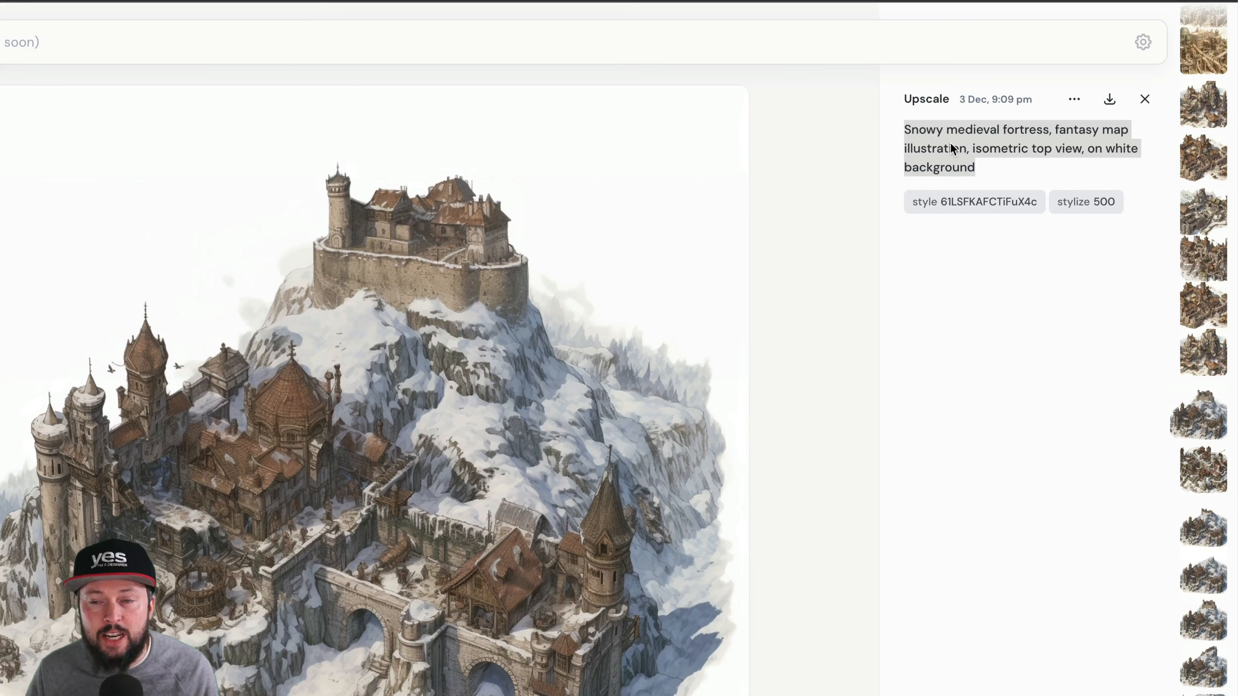
pyautogui.click(1003, 147)
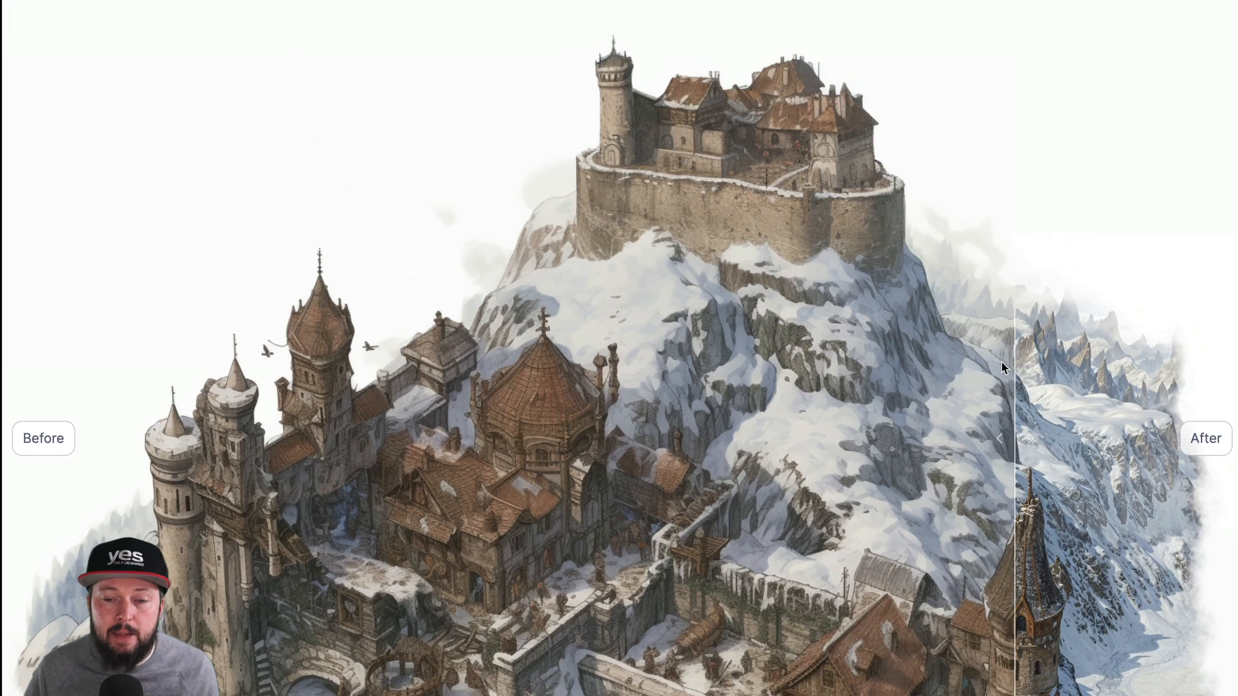
pyautogui.moveTo(1002, 368)
pyautogui.mouseDown()
pyautogui.moveTo(112, 312)
pyautogui.moveTo(991, 290)
pyautogui.moveTo(1084, 355)
pyautogui.moveTo(154, 309)
pyautogui.moveTo(560, 355)
pyautogui.moveTo(1128, 371)
pyautogui.moveTo(383, 333)
pyautogui.moveTo(203, 312)
pyautogui.moveTo(579, 292)
pyautogui.moveTo(102, 268)
pyautogui.mouseUp()
pyautogui.scroll(-3, 154, 309)
pyautogui.scroll(5, 587, 221)
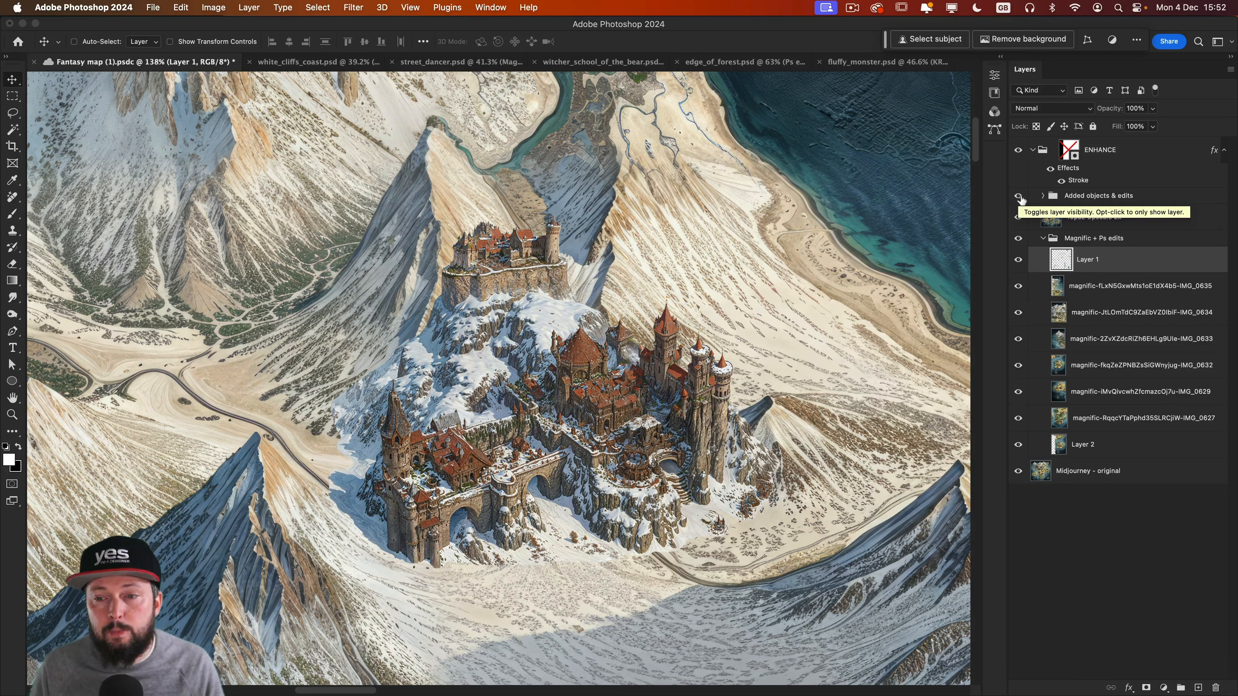
# Expand the Added objects & edits group, select the snowy fortress layer and toggle its layer mask off and on
pyautogui.click(1043, 195)
pyautogui.keyDown('super'); pyautogui.click(560, 414); pyautogui.keyUp('super')
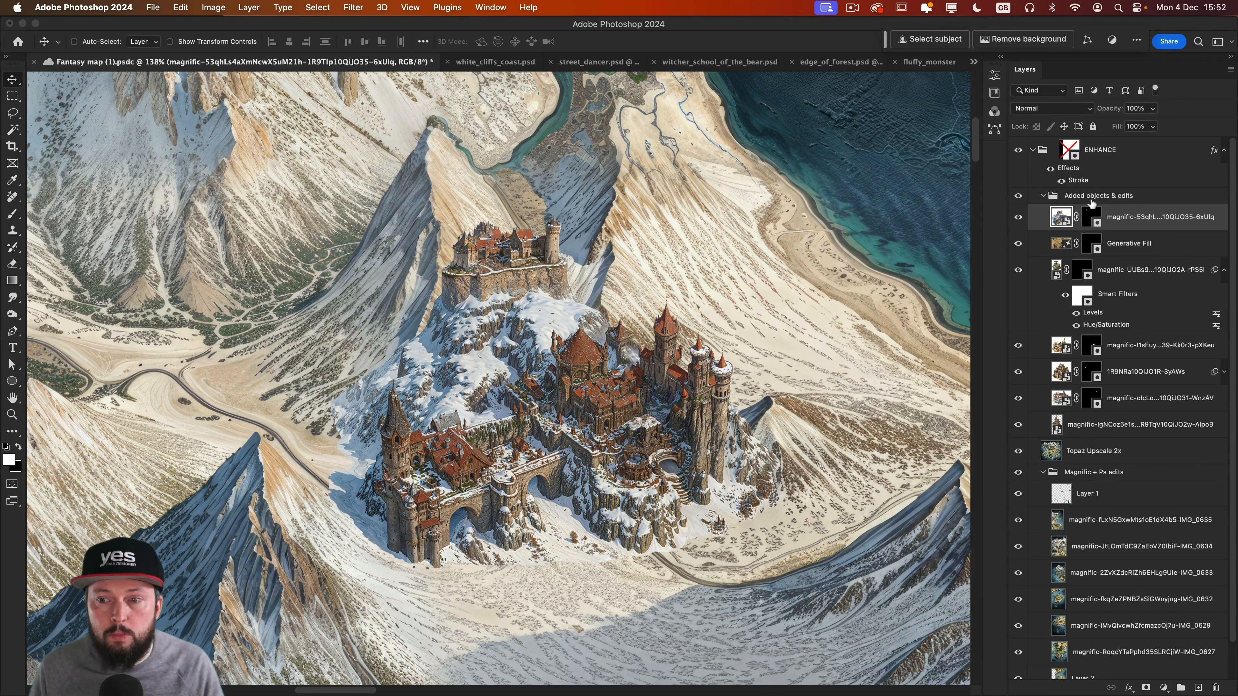
pyautogui.keyDown('shift'); pyautogui.click(1090, 216); pyautogui.keyUp('shift')
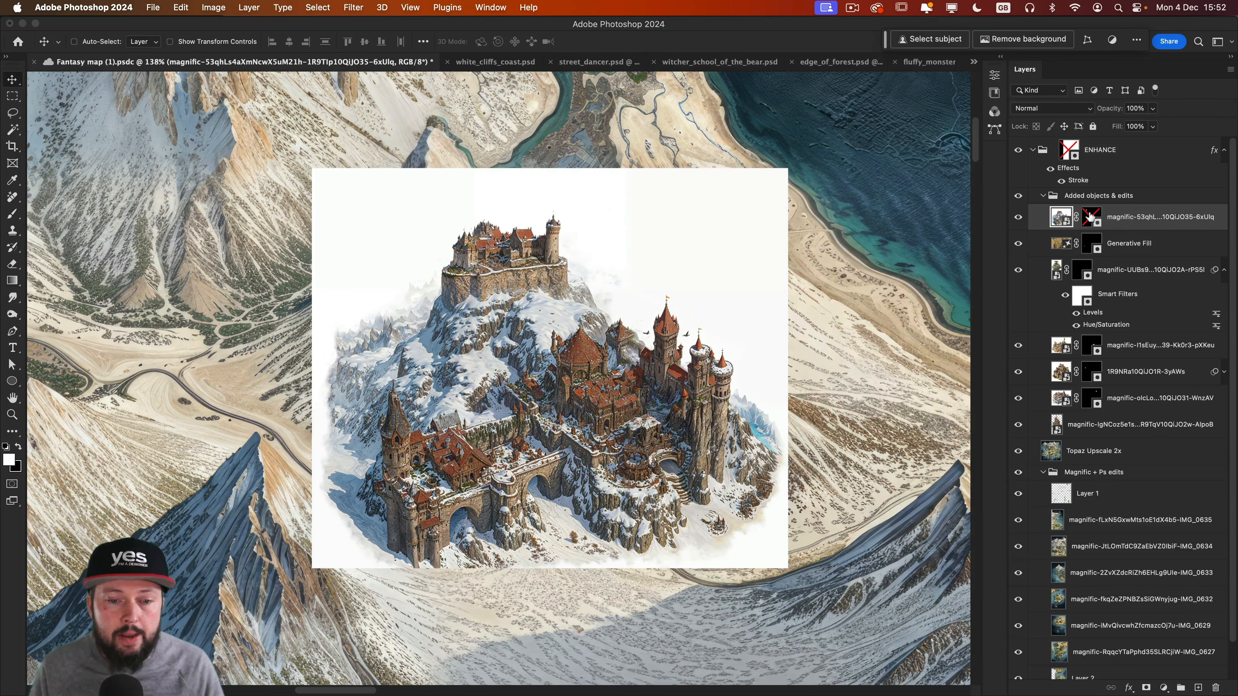
pyautogui.keyDown('shift'); pyautogui.click(1090, 217); pyautogui.keyUp('shift')
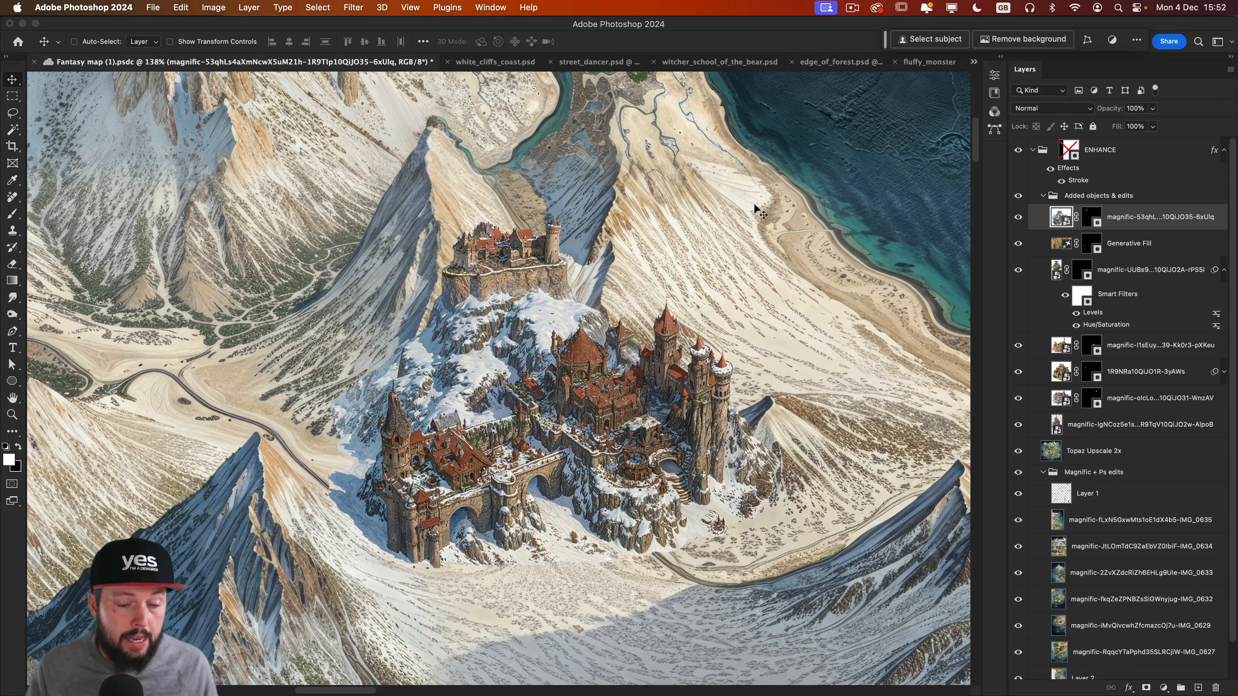
# Try flipping the snowy fortress layer horizontally, check it against the surrounding mountains, and undo the flip
pyautogui.press('super+shift+h')
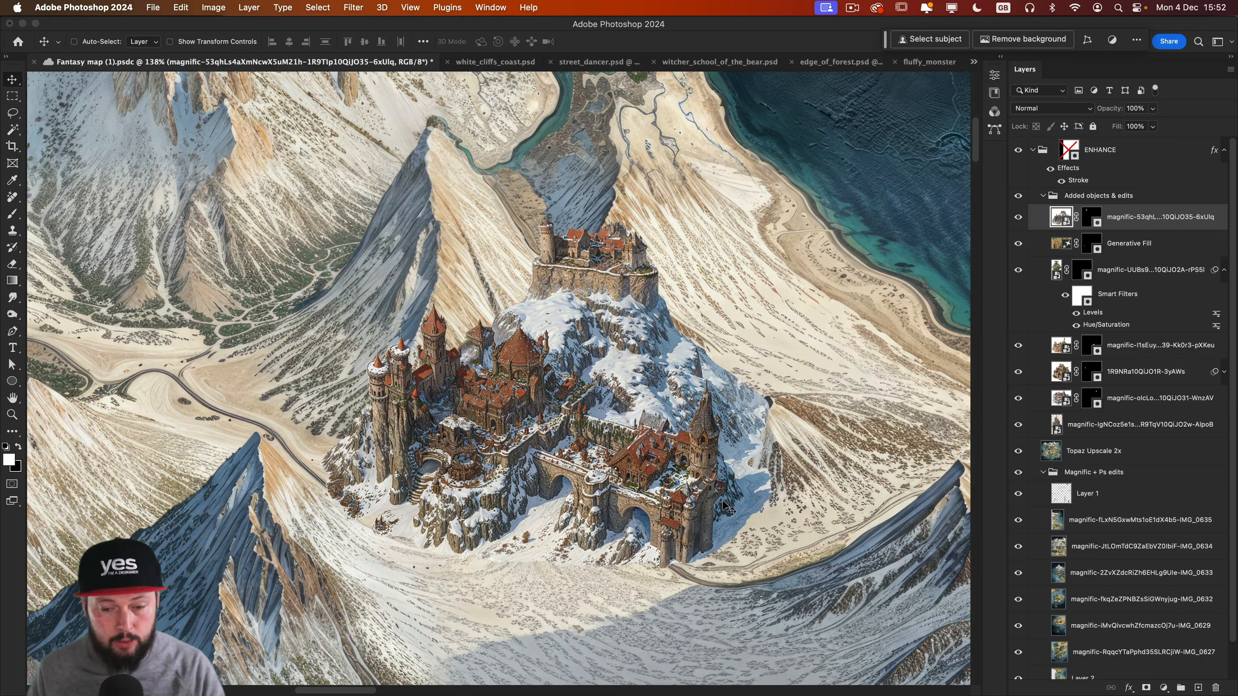
pyautogui.hscroll(-10, 316, 541)
pyautogui.scroll(-5, 317, 541)
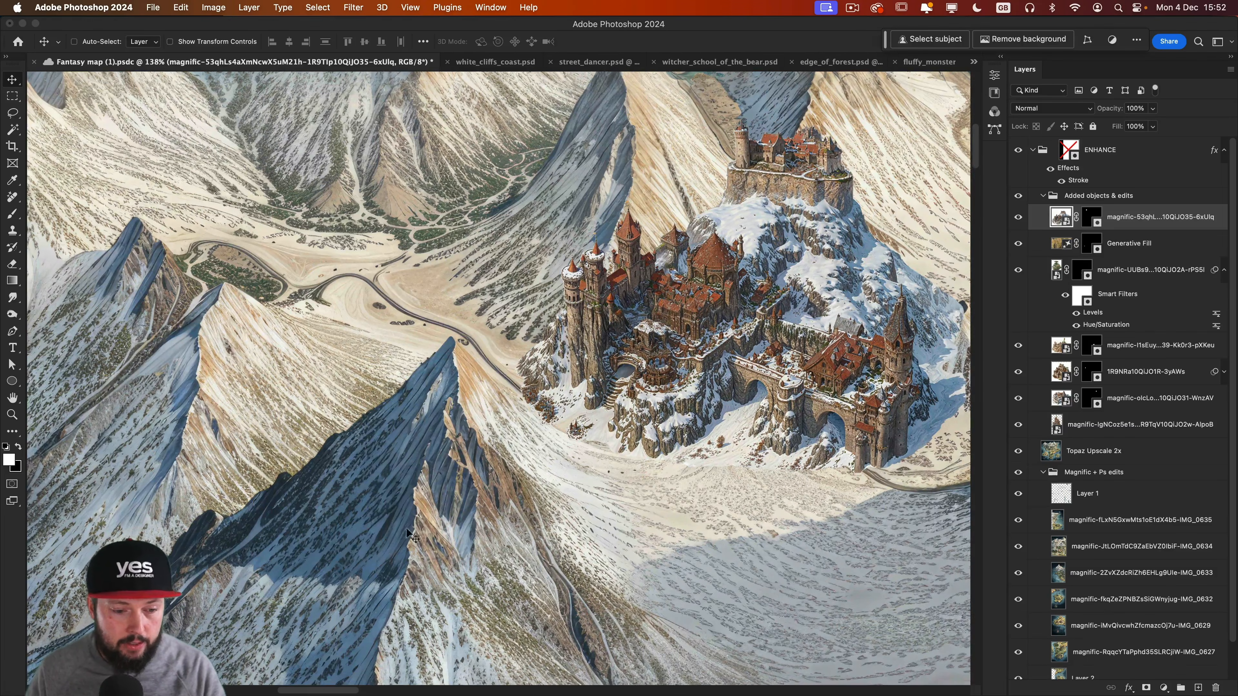
pyautogui.moveTo(651, 398); pyautogui.dragTo(463, 489)
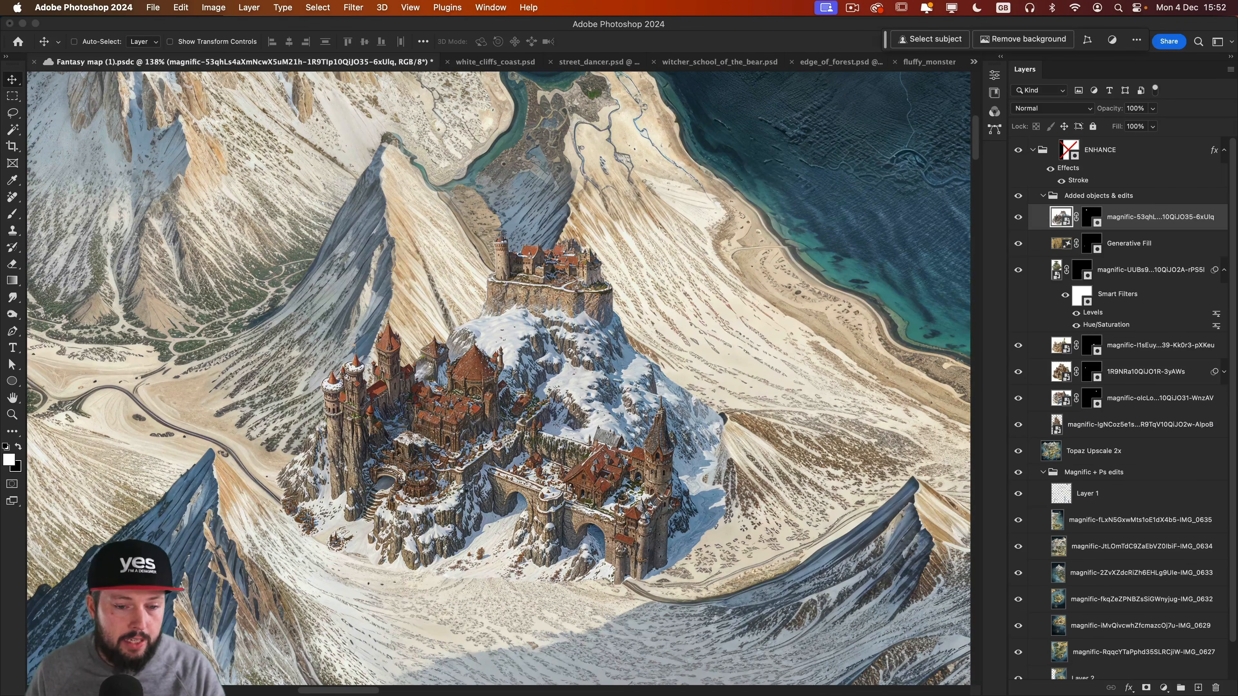
pyautogui.press('super+z')
# Select the green-domed palace layer by the river, toggle its visibility and layer mask, and view its before/after upscale comparison
pyautogui.hscroll(-5, 466, 492)
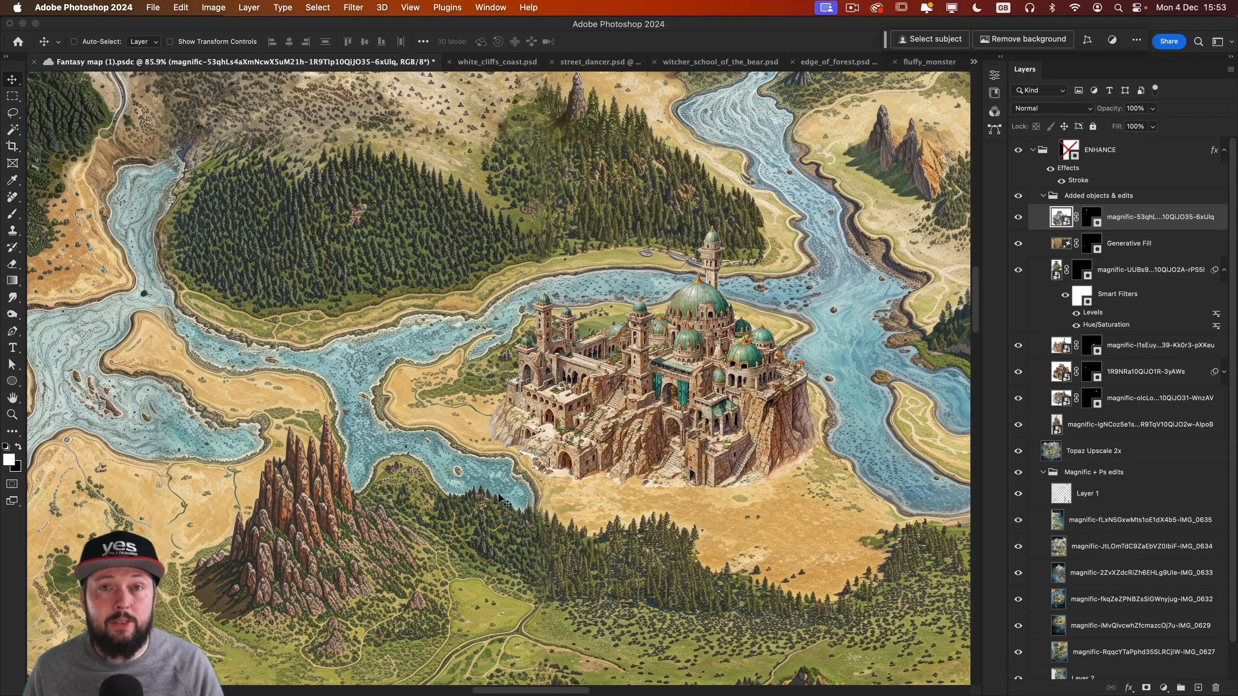
pyautogui.scroll(-3, 498, 494)
pyautogui.hscroll(-2, 498, 493)
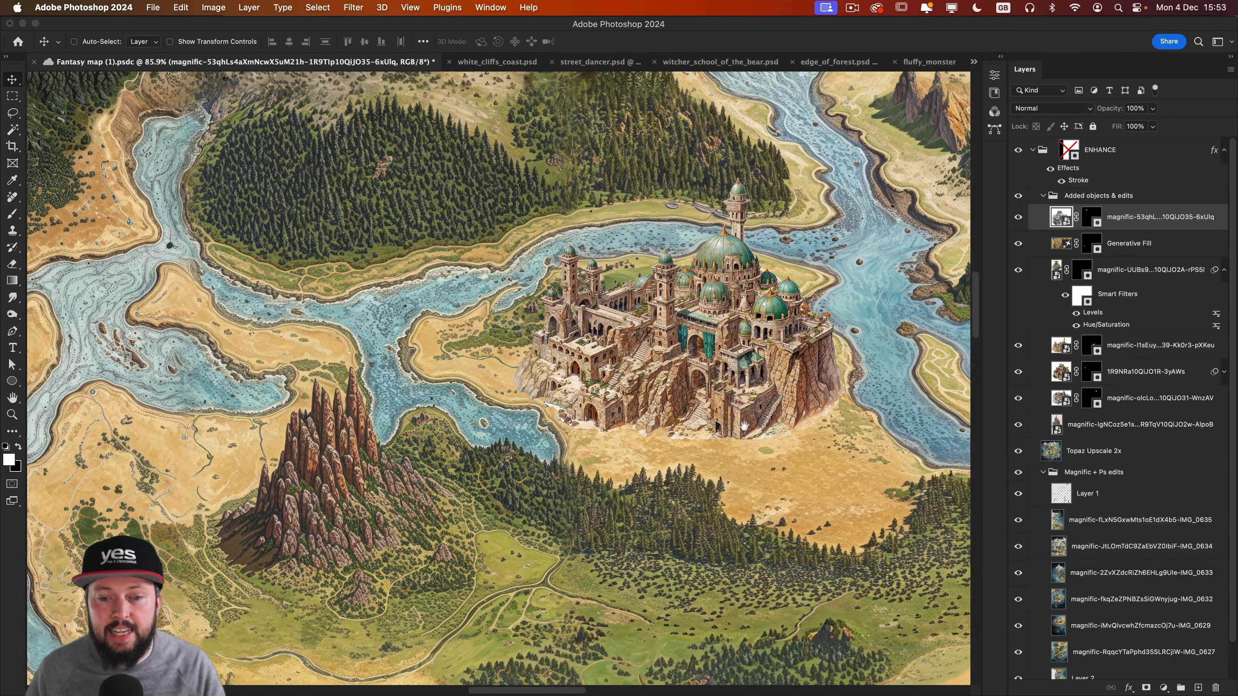
pyautogui.hscroll(5, 744, 425)
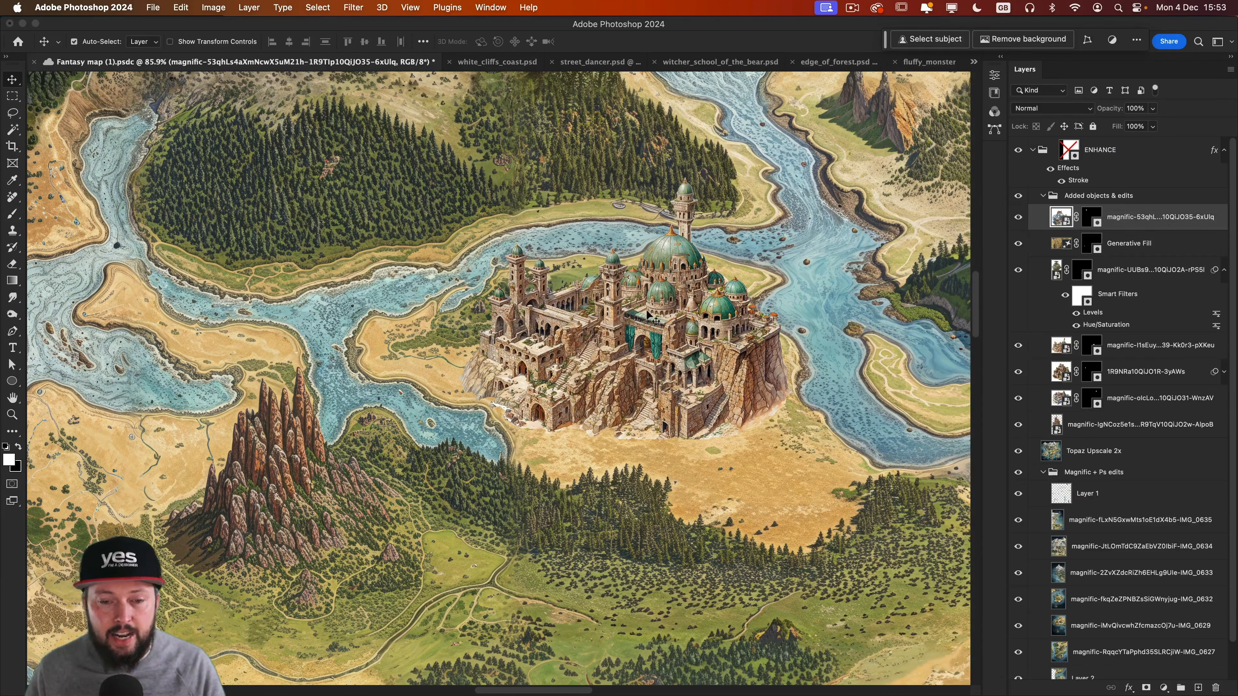
pyautogui.keyDown('super'); pyautogui.click(648, 316); pyautogui.keyUp('super')
pyautogui.click(1017, 345)
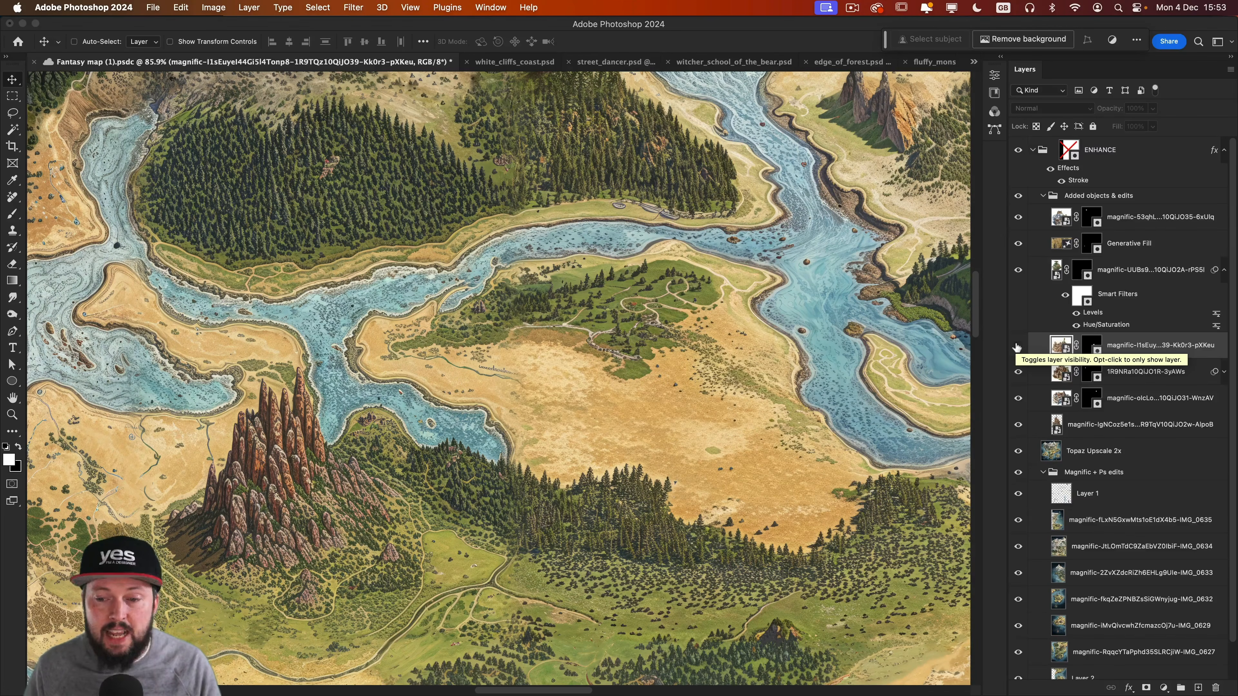
pyautogui.click(1017, 347)
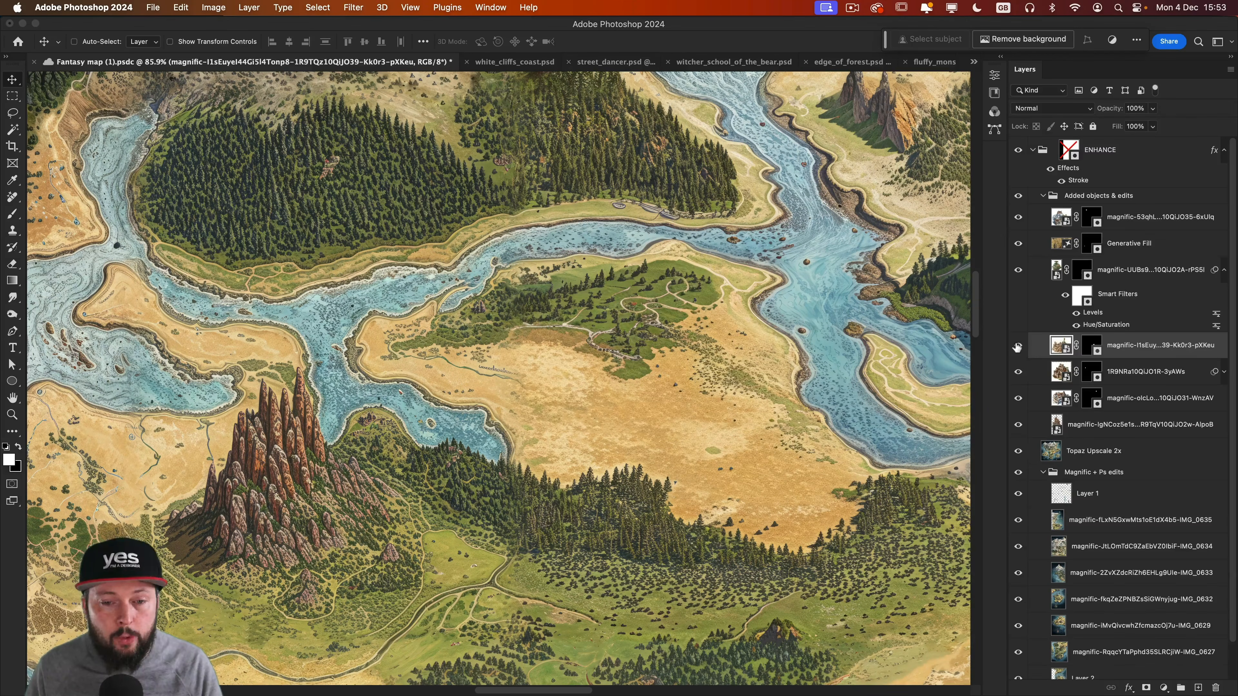
pyautogui.keyDown('shift'); pyautogui.click(1090, 346); pyautogui.keyUp('shift')
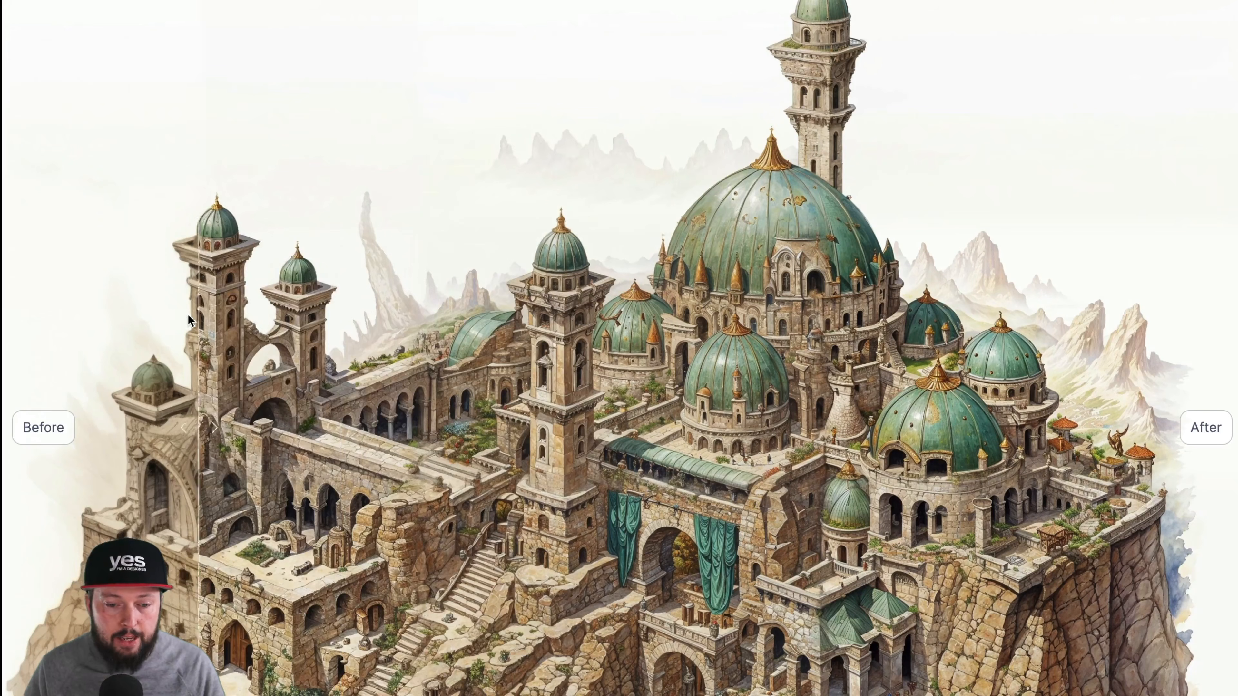
pyautogui.scroll(-3, 341, 317)
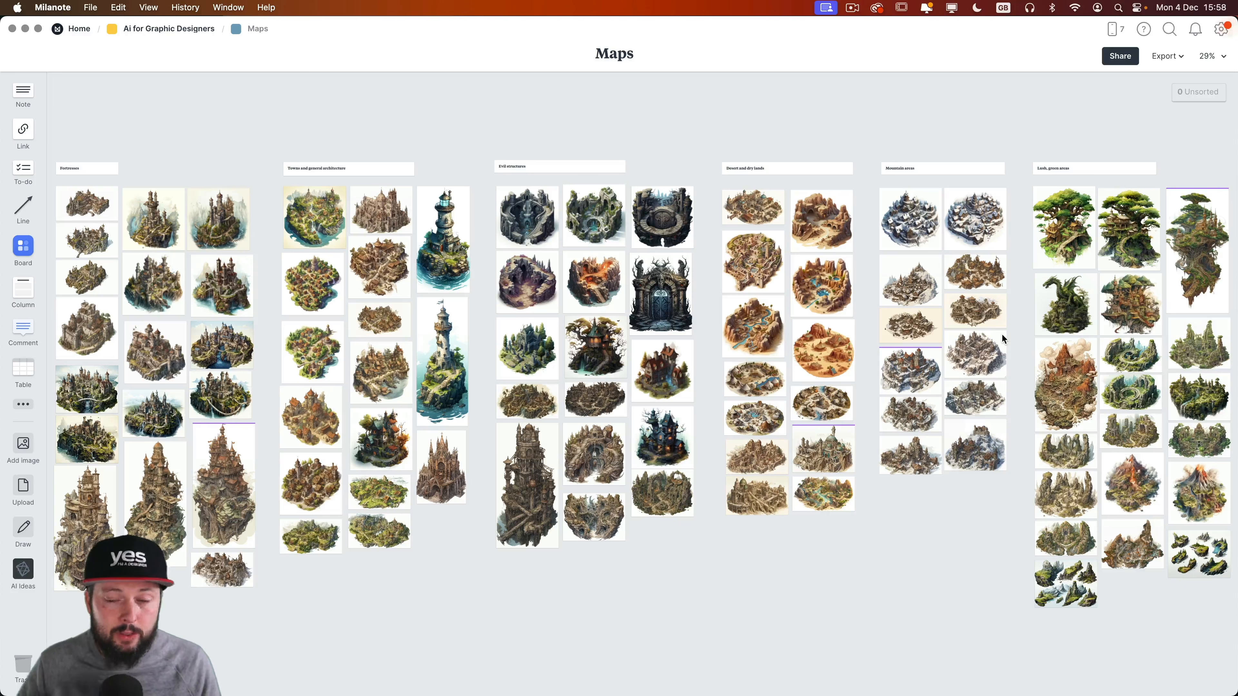
# Browse the forest, volcano and snowy fortress images collected on the Maps board in Milanote
pyautogui.press('super+0')
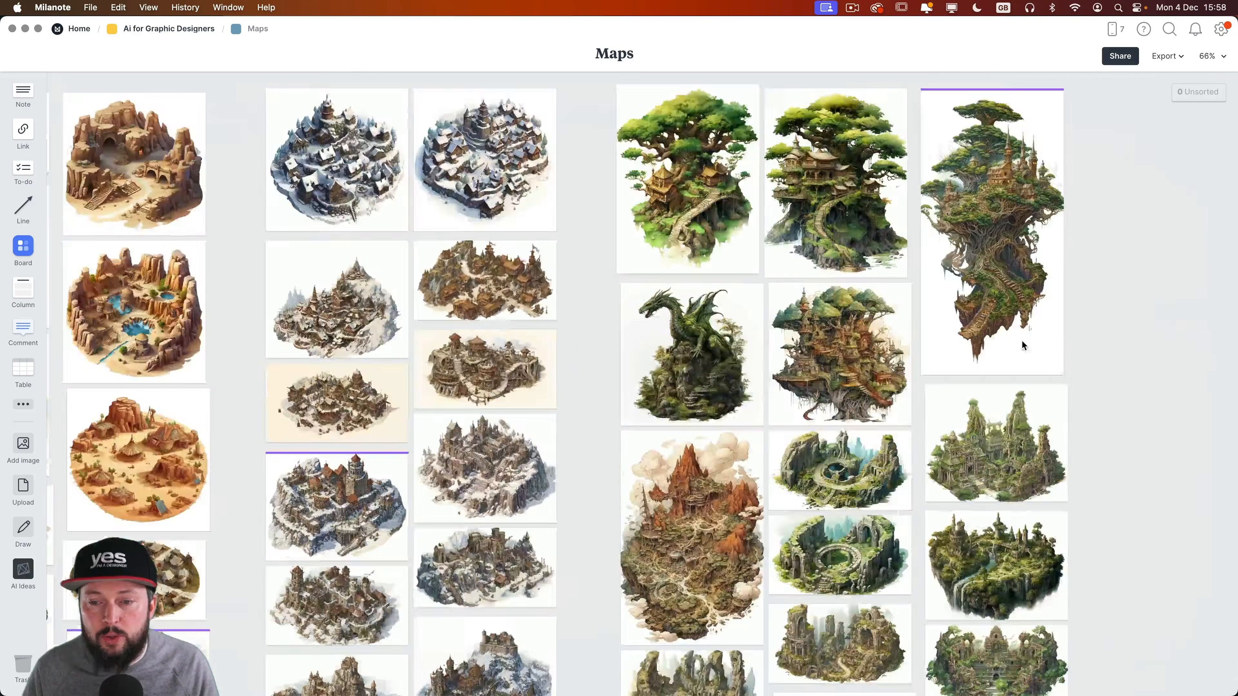
pyautogui.scroll(-10, 638, 369)
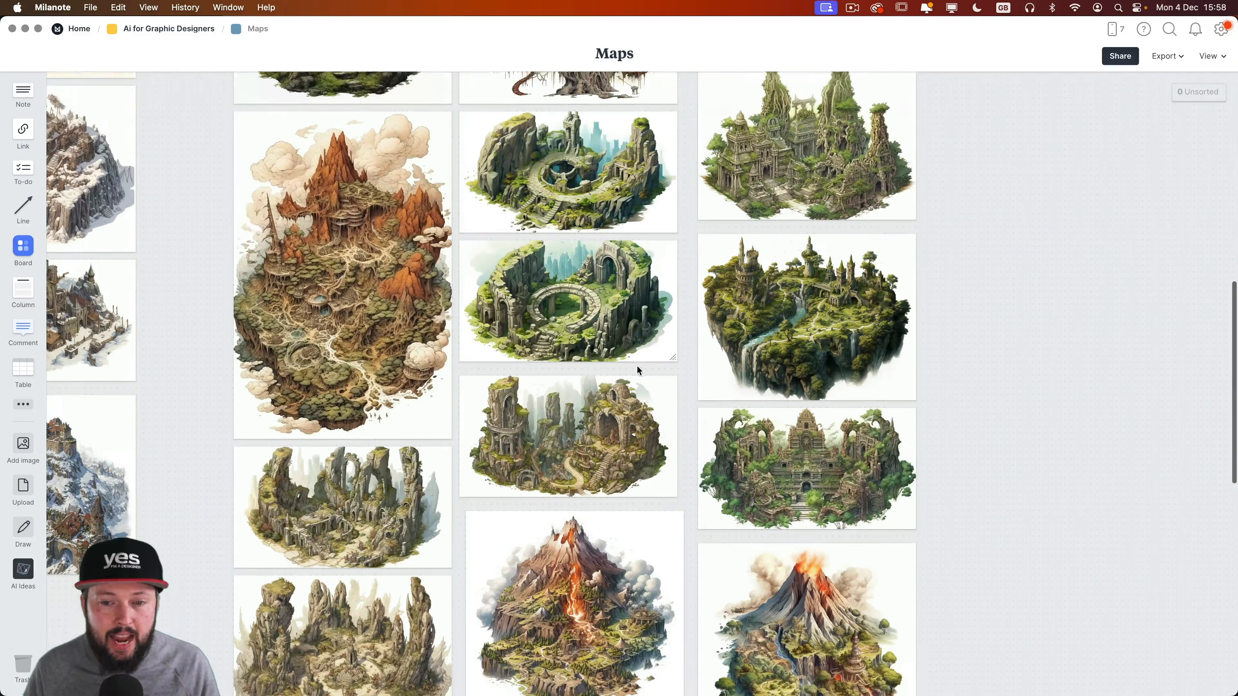
pyautogui.hscroll(-10, 637, 367)
pyautogui.scroll(-3, 637, 367)
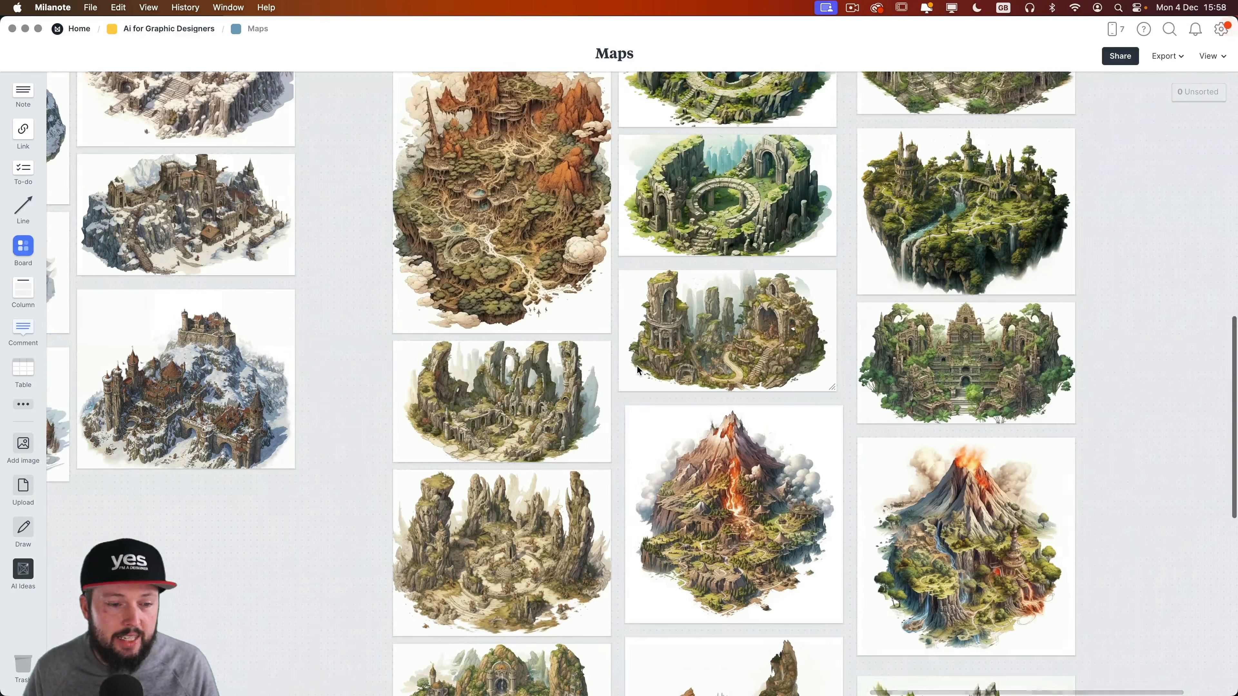
pyautogui.hscroll(-3, 639, 370)
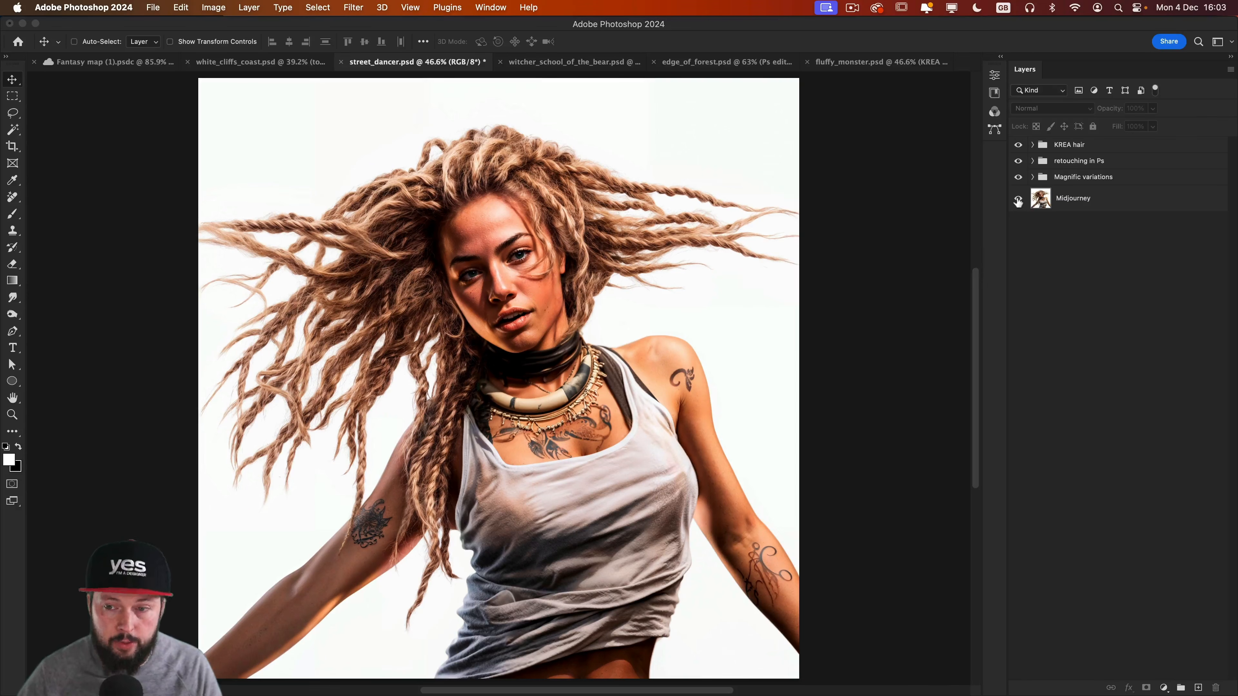
# Isolate the Midjourney base layer in street_dancer.psd, inspect the dancer's face and necklace, and restore all layers
pyautogui.keyDown('alt'); pyautogui.click(1018, 200); pyautogui.keyUp('alt')
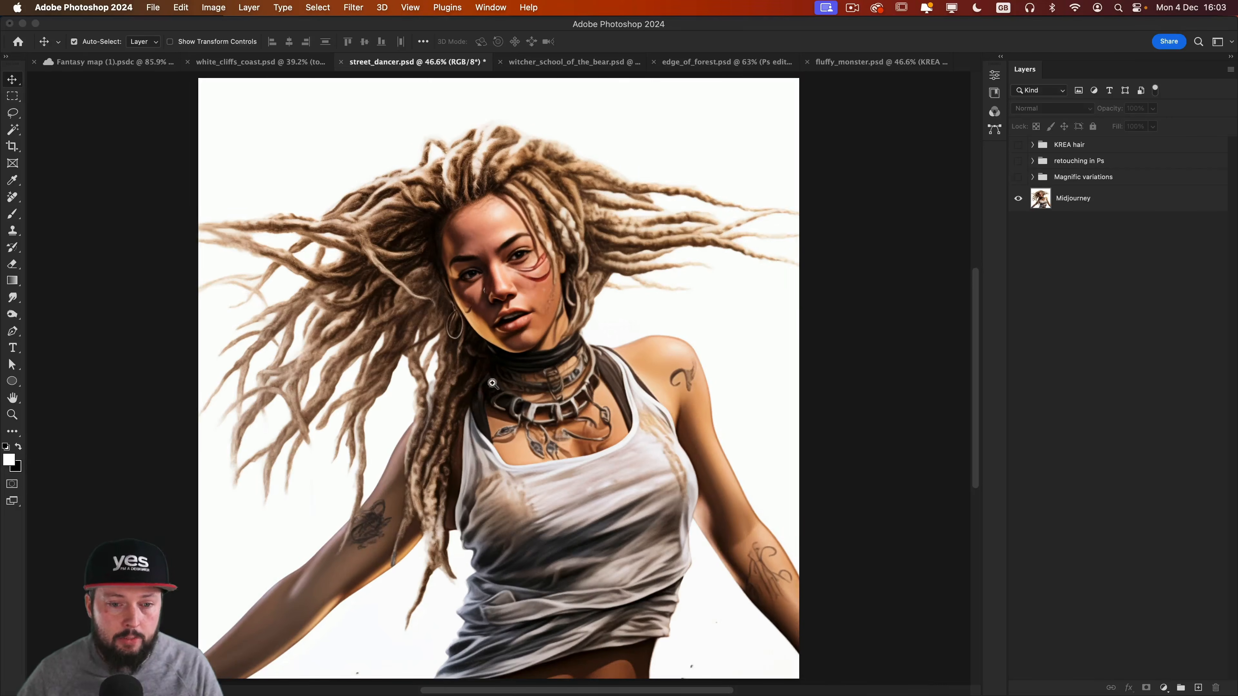
pyautogui.moveTo(495, 384); pyautogui.dragTo(553, 446)
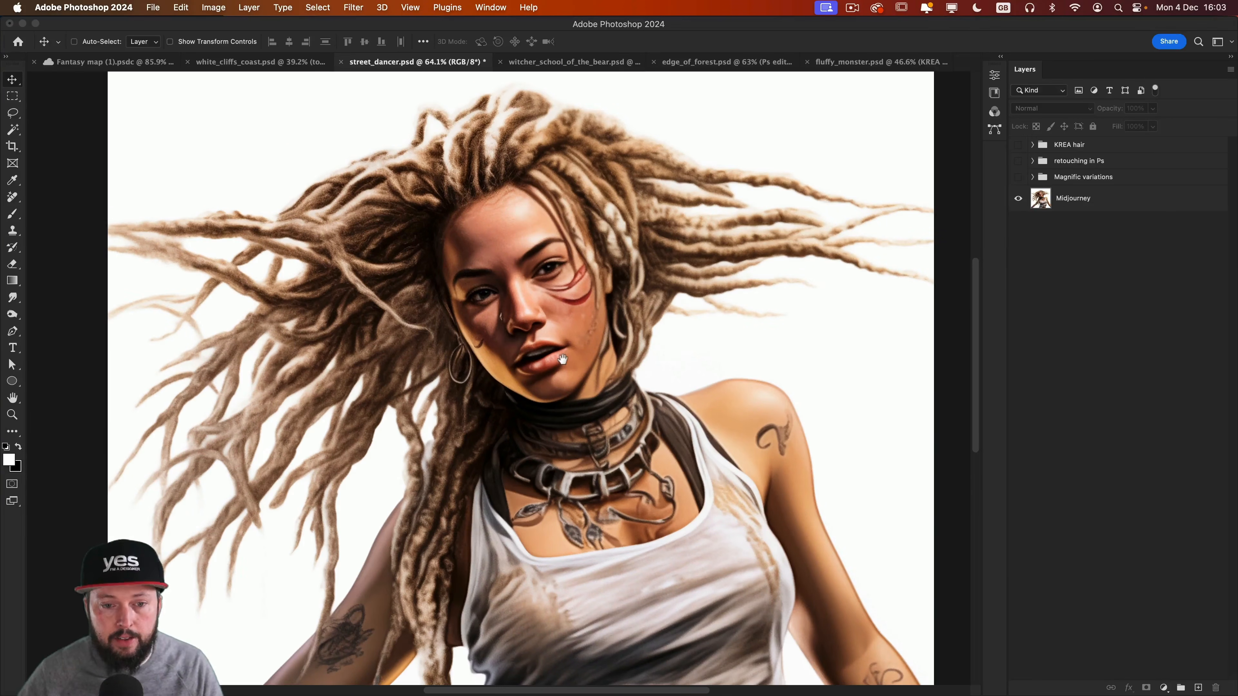
pyautogui.keyDown('alt'); pyautogui.click(1018, 200); pyautogui.keyUp('alt')
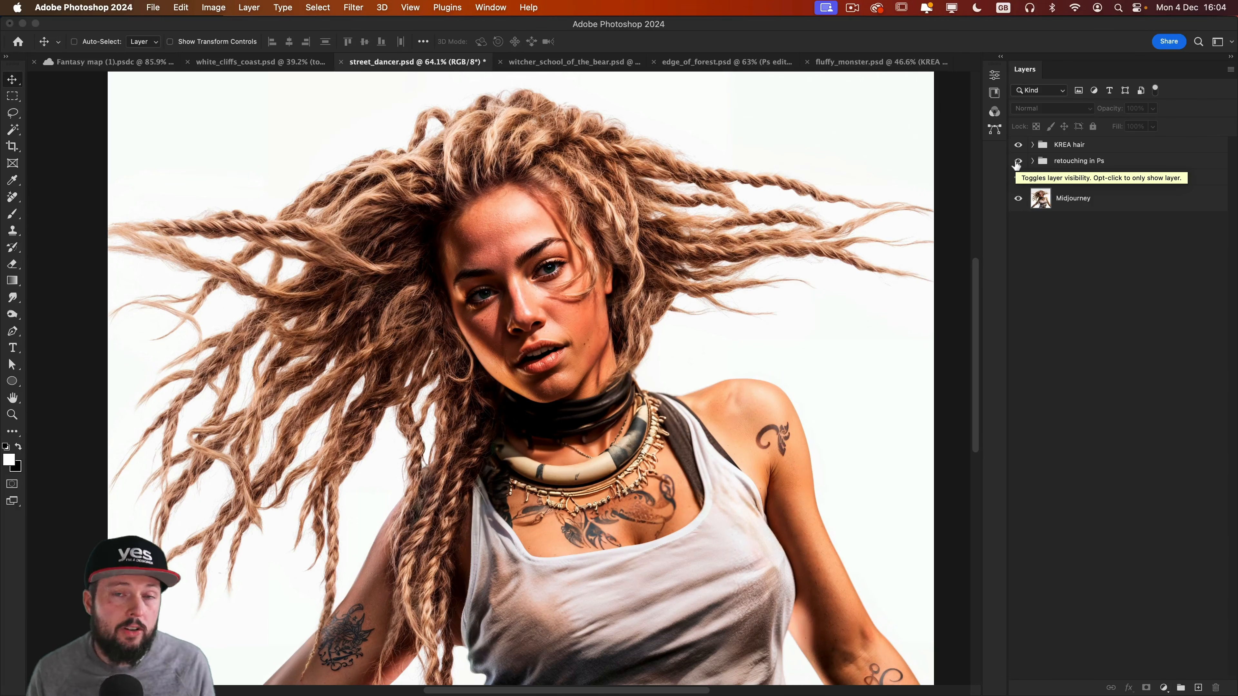
# Toggle the retouching in Ps and KREA hair groups to compare the dancer's hair and face without those edits
pyautogui.click(1018, 161)
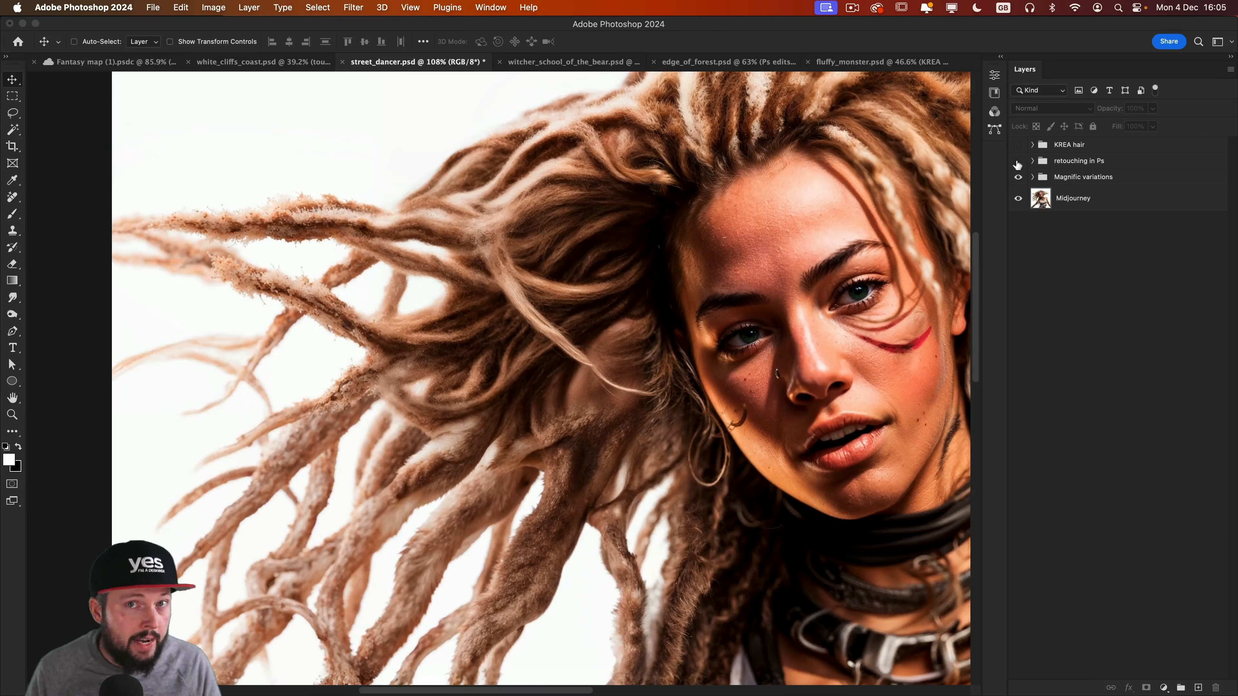
pyautogui.click(1017, 162)
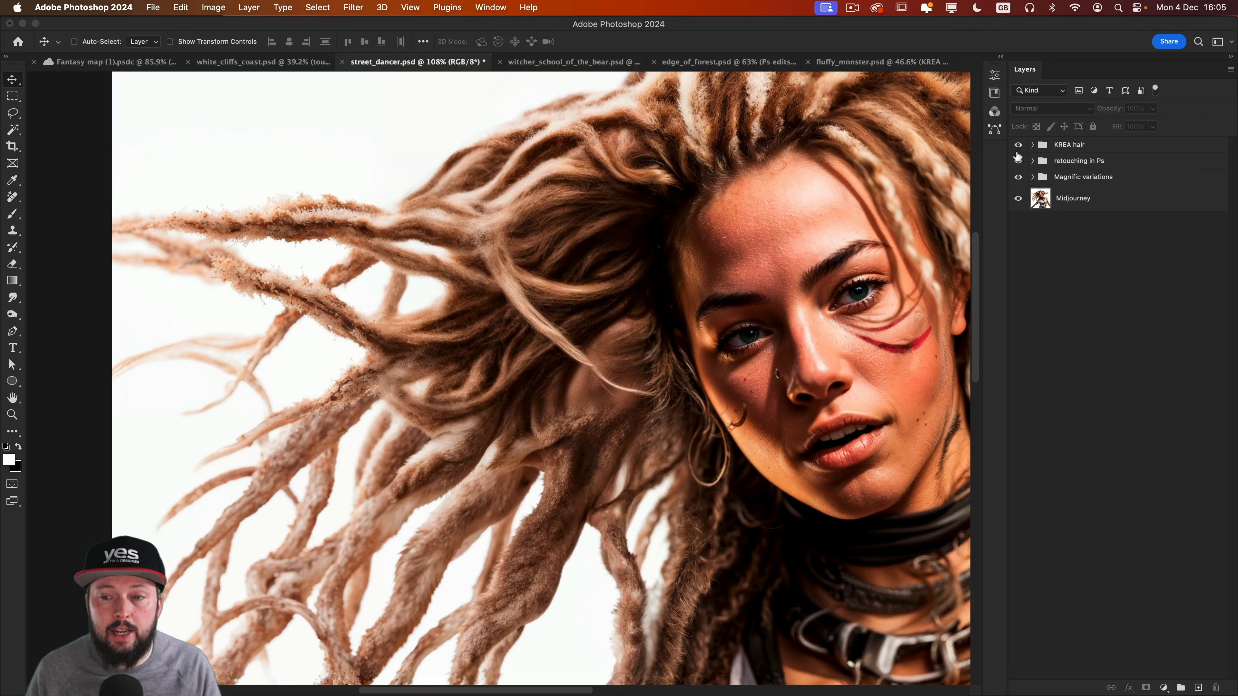
pyautogui.click(1017, 145)
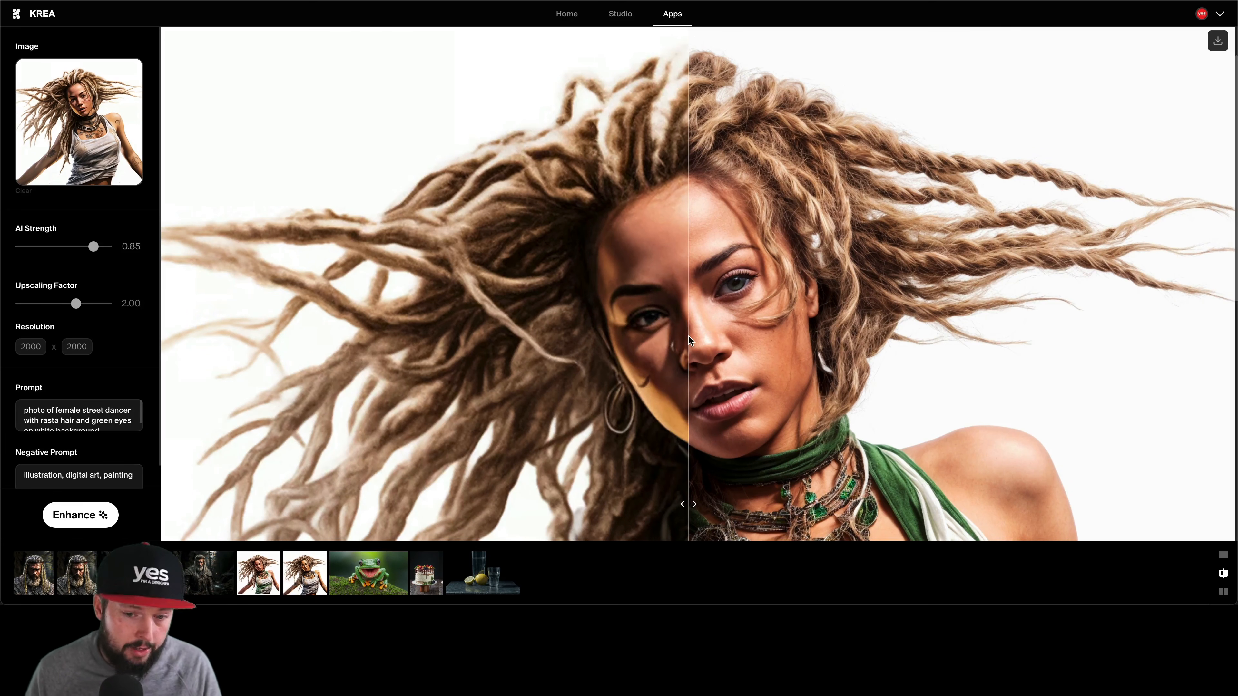
# Switch to KREA and compare the dancer's original and enhanced image with the before/after divider, checking hair, necklace and top
pyautogui.moveTo(690, 332); pyautogui.dragTo(458, 333)
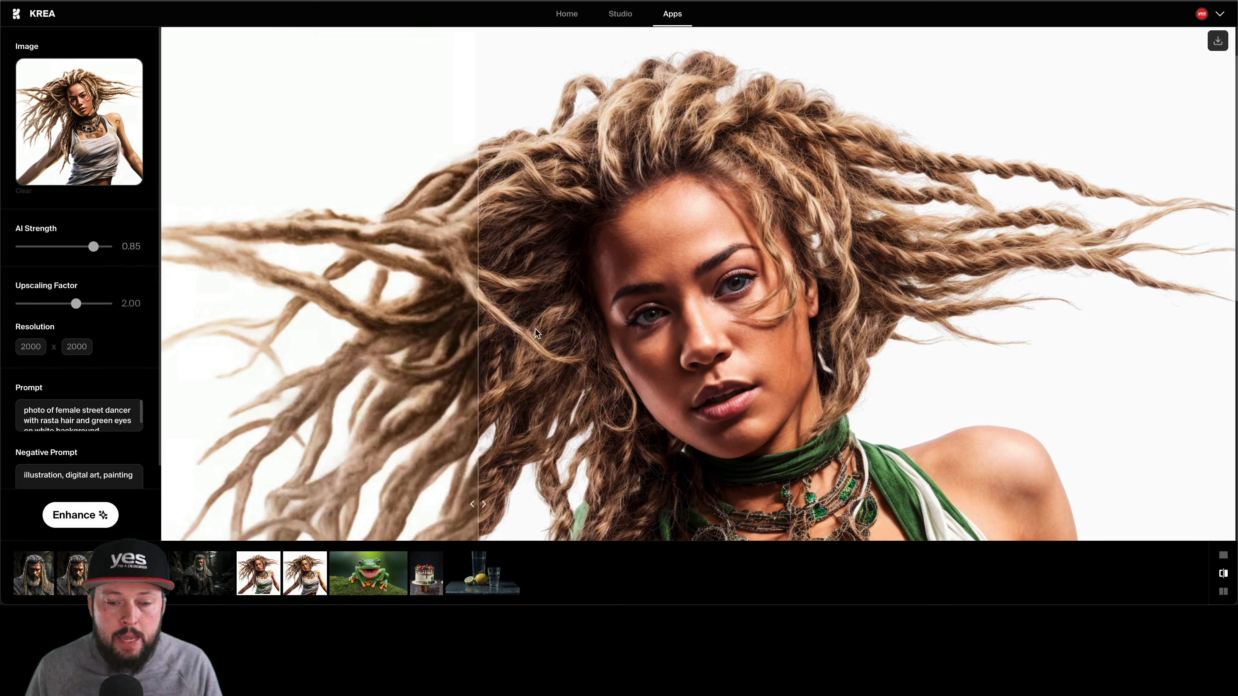
pyautogui.moveTo(536, 333); pyautogui.dragTo(498, 337)
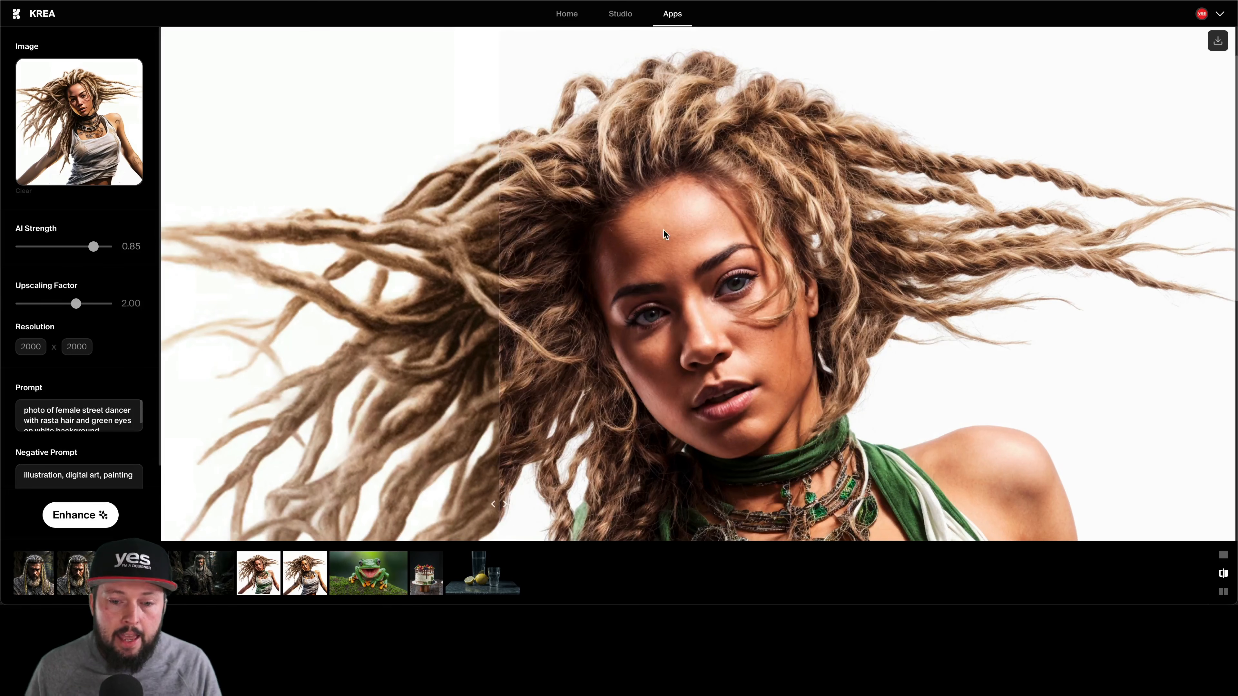
pyautogui.scroll(-3, 662, 234)
pyautogui.scroll(-6, 679, 260)
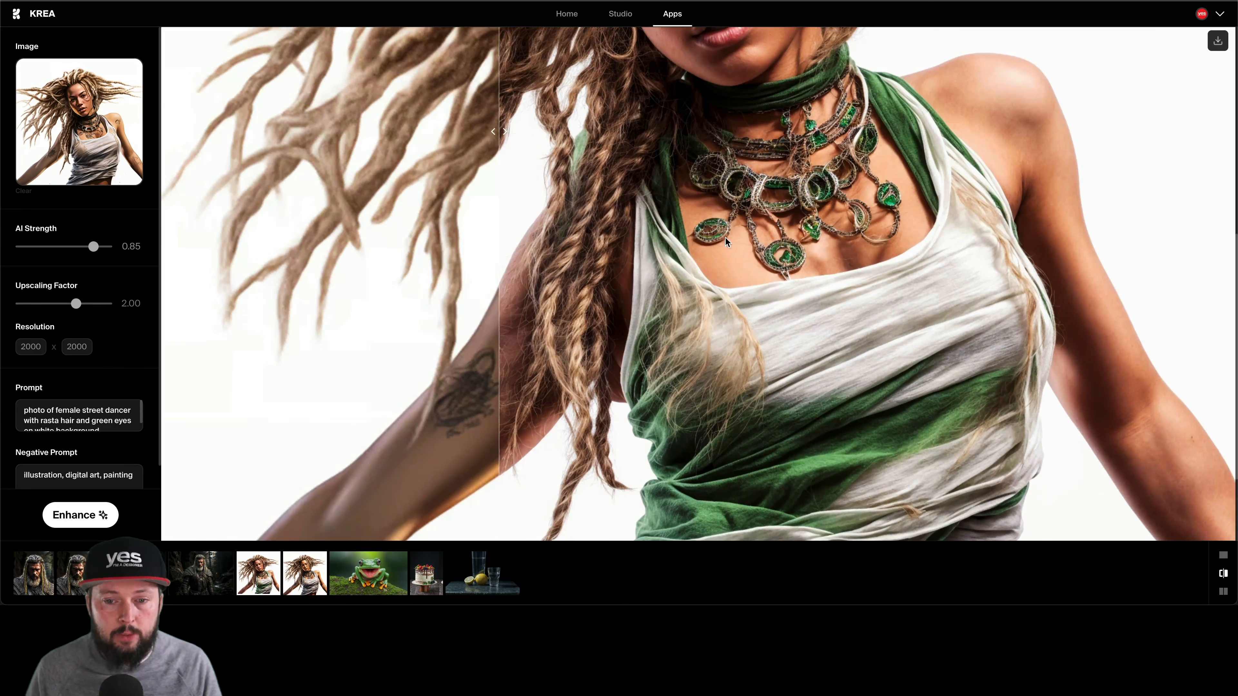
pyautogui.scroll(6, 724, 239)
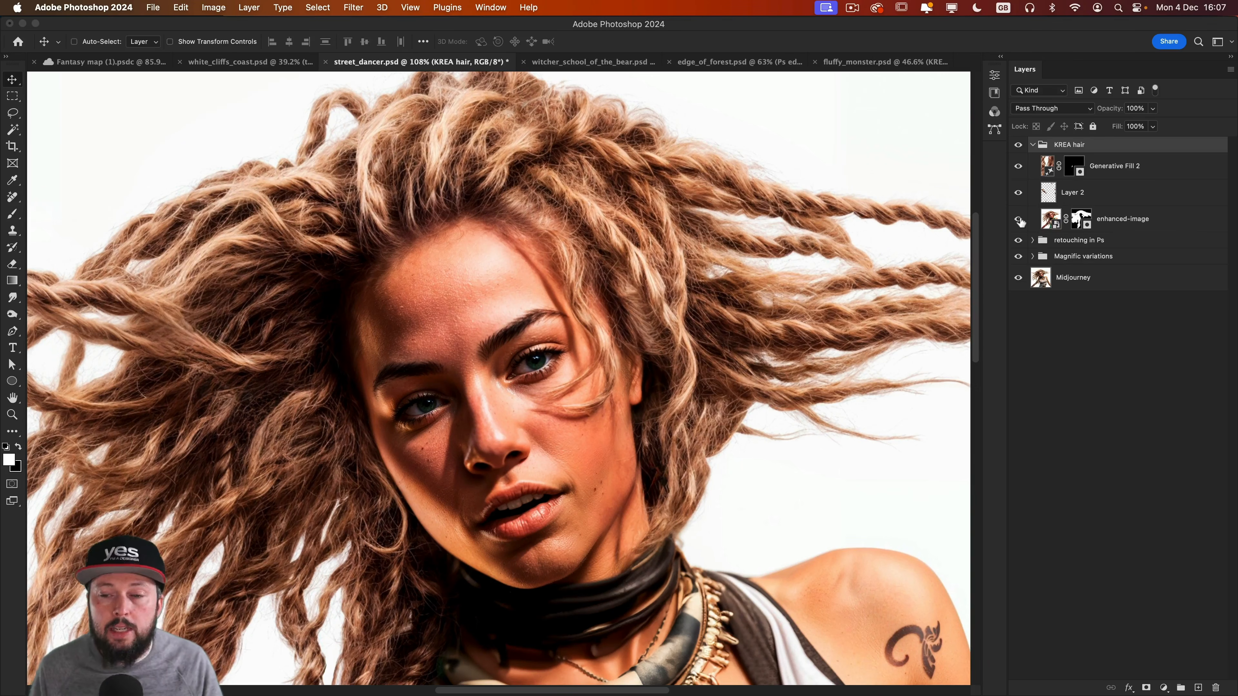
# Isolate the masked enhanced-image layer in the KREA hair group of street_dancer.psd, and restore all layers
pyautogui.keyDown('alt'); pyautogui.click(1019, 219); pyautogui.keyUp('alt')
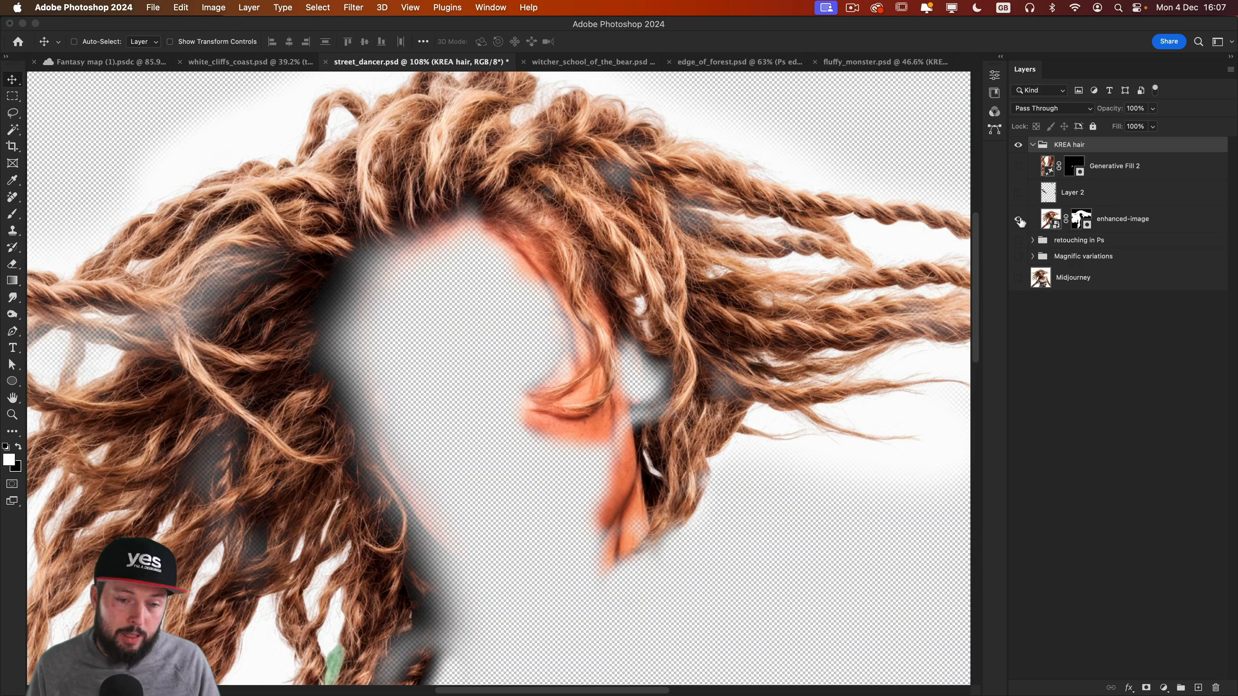
pyautogui.keyDown('alt'); pyautogui.click(1018, 220); pyautogui.keyUp('alt')
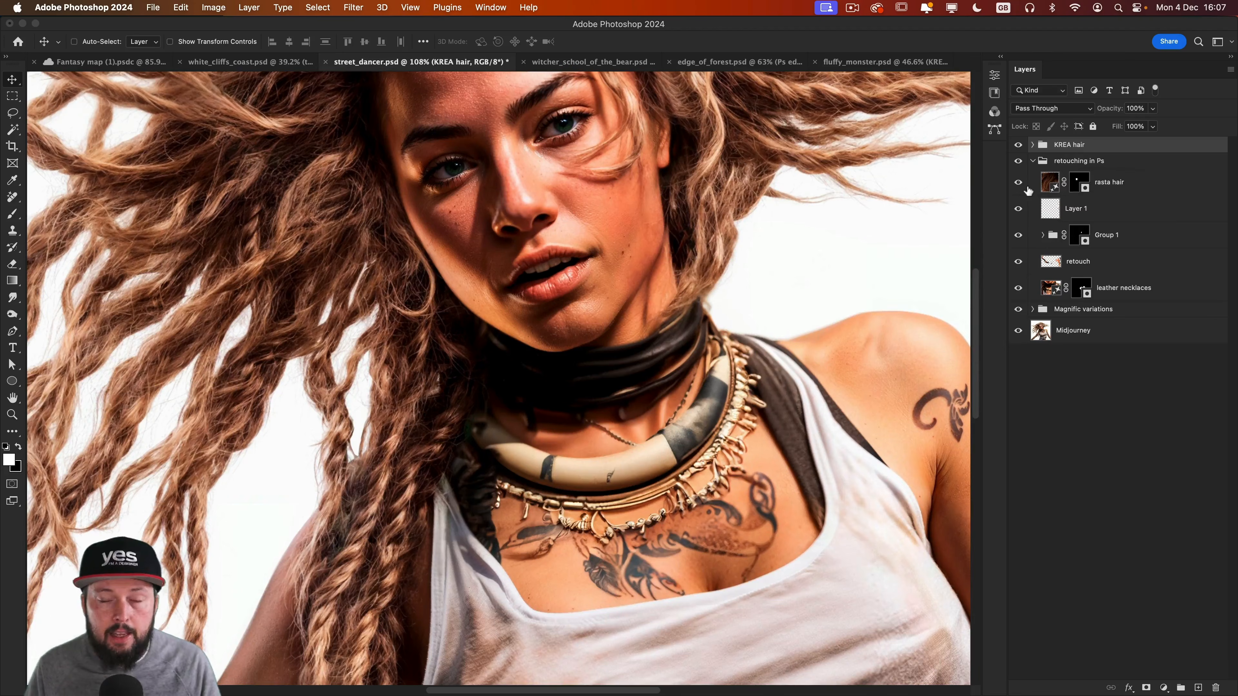
# Compare the leather necklaces layer against the Midjourney original by toggling their visibility, select the necklace layer, and fit the image in view
pyautogui.scroll(-2, 684, 364)
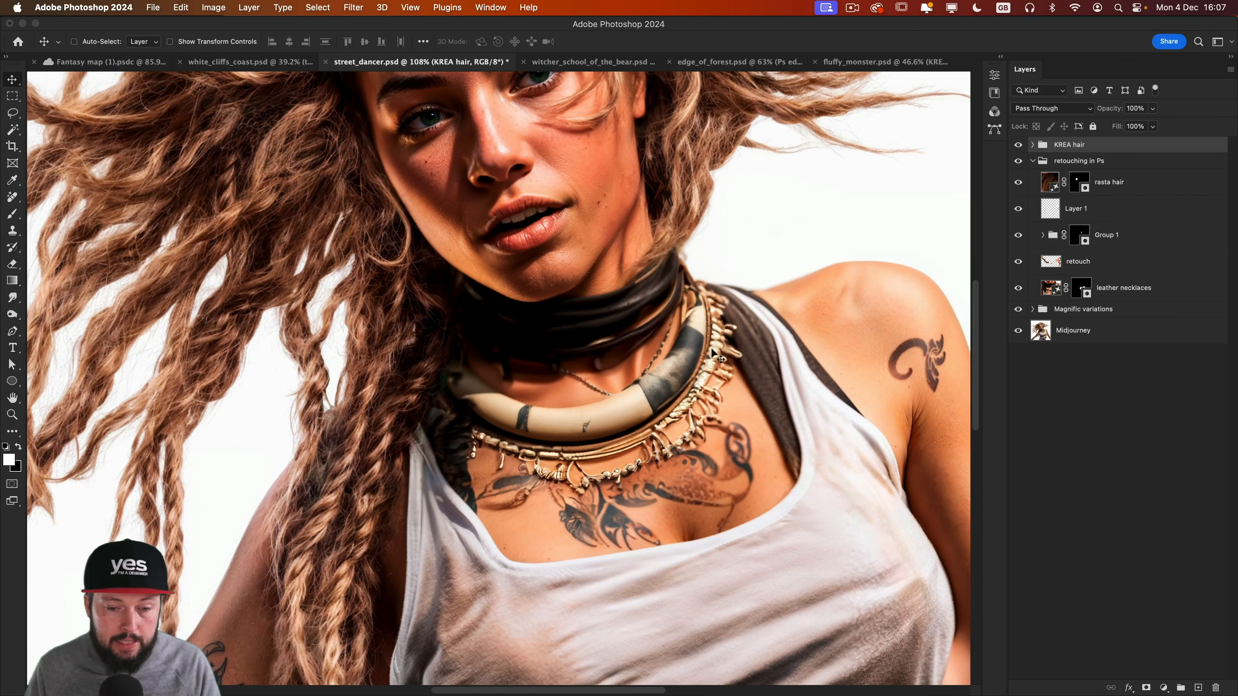
pyautogui.click(1017, 289)
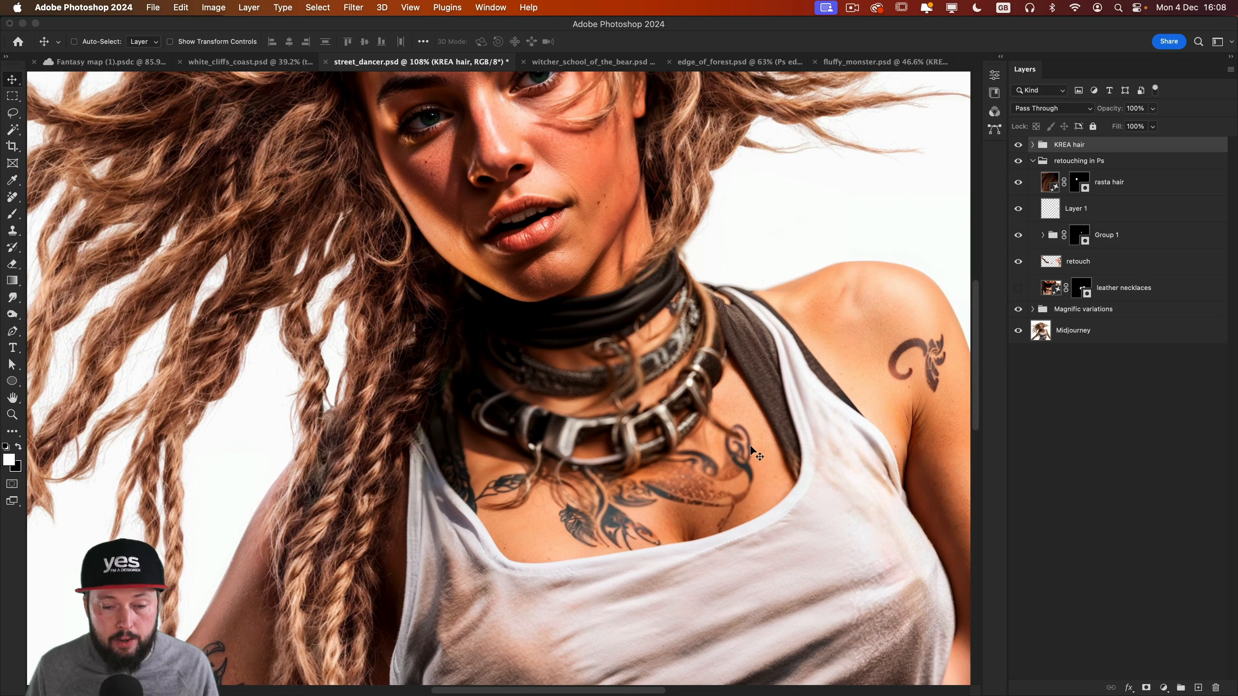
pyautogui.keyDown('alt'); pyautogui.click(1019, 331); pyautogui.keyUp('alt')
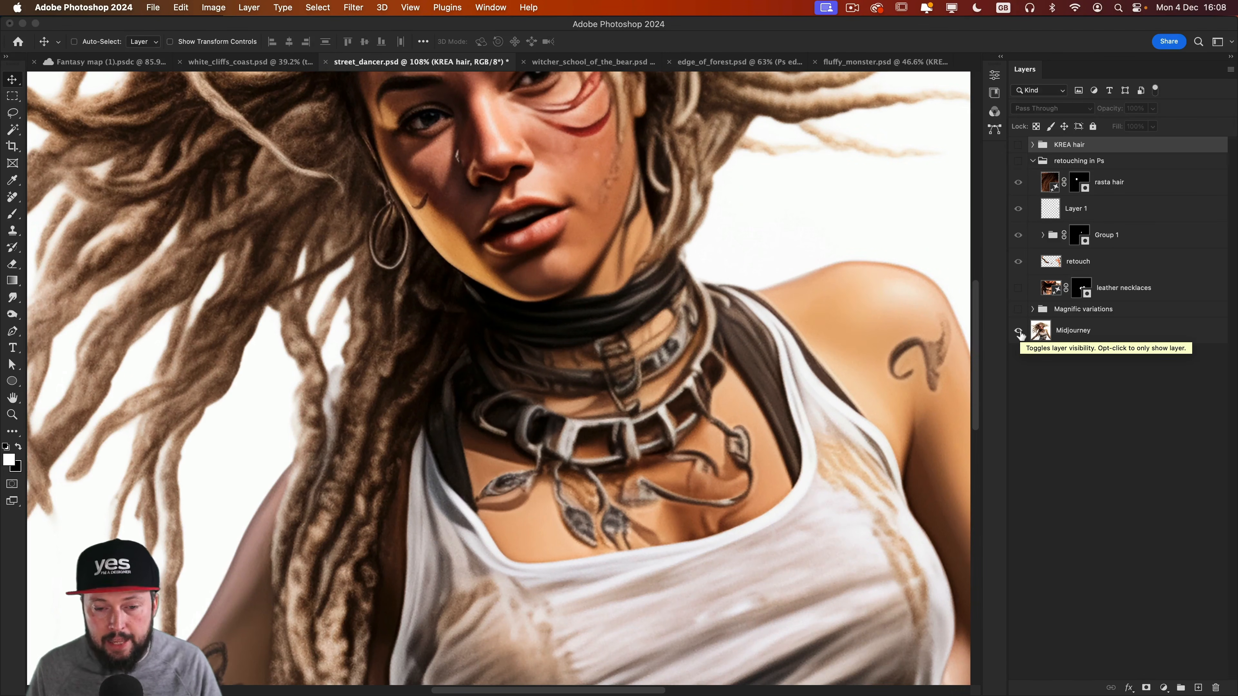
pyautogui.keyDown('alt'); pyautogui.click(1019, 331); pyautogui.keyUp('alt')
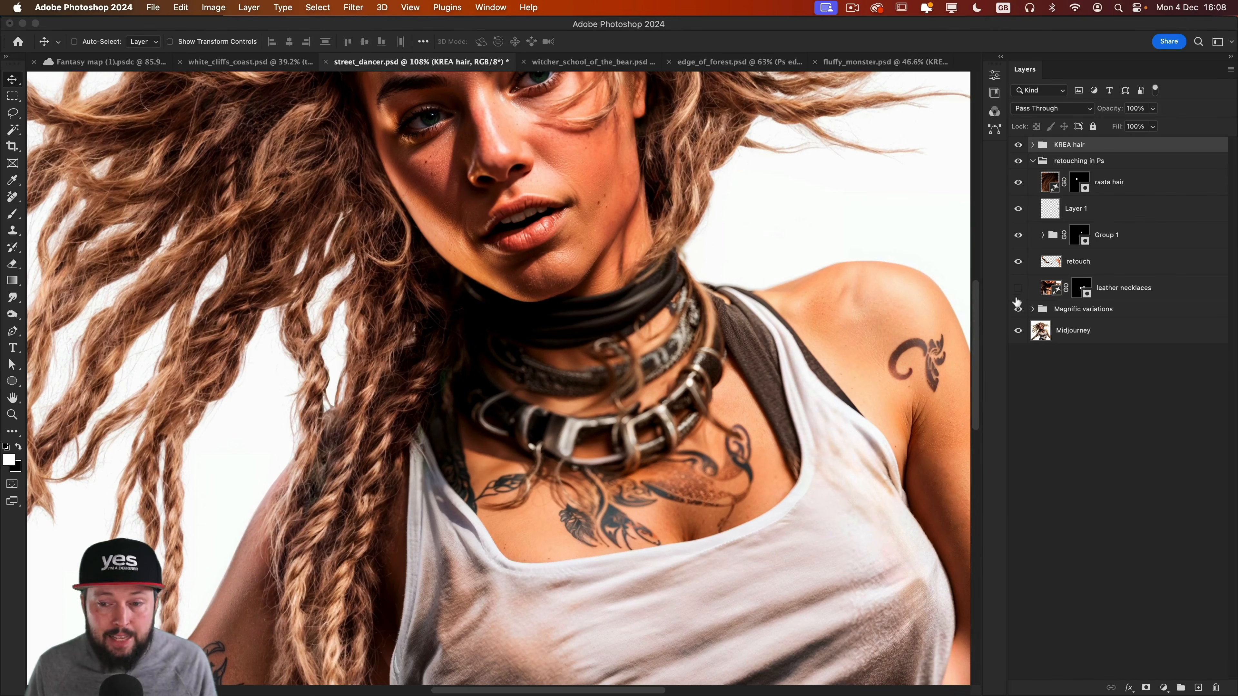
pyautogui.click(1017, 287)
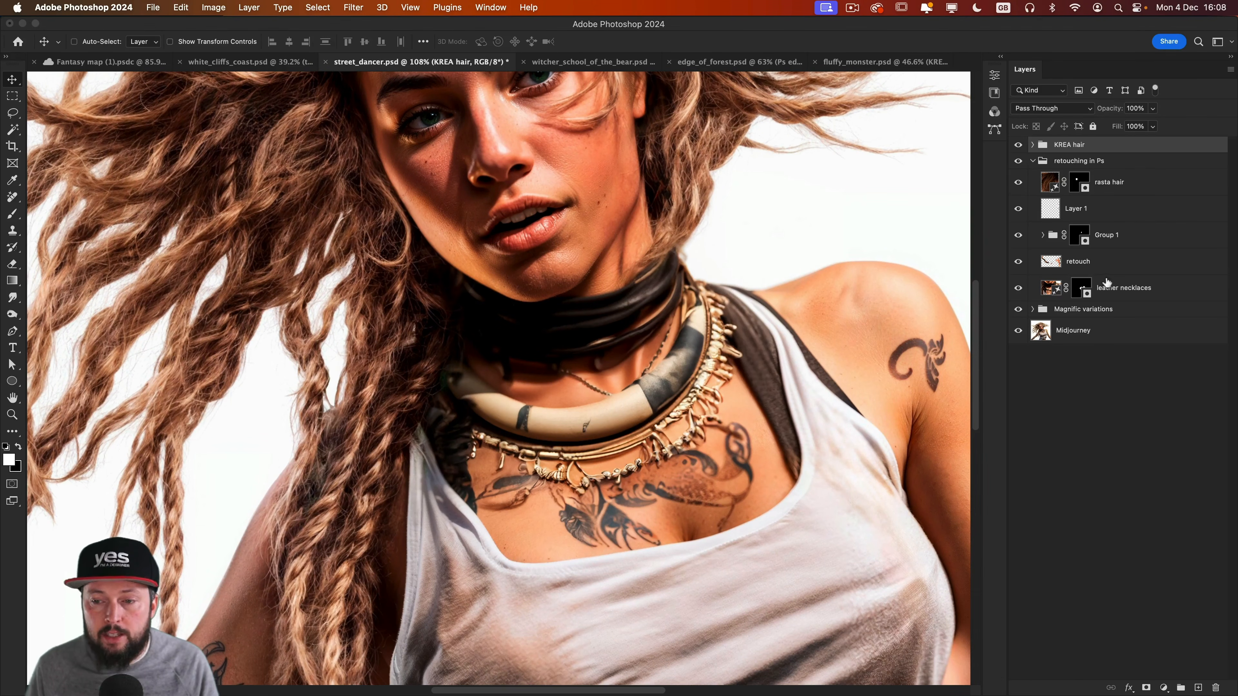
pyautogui.click(1058, 289)
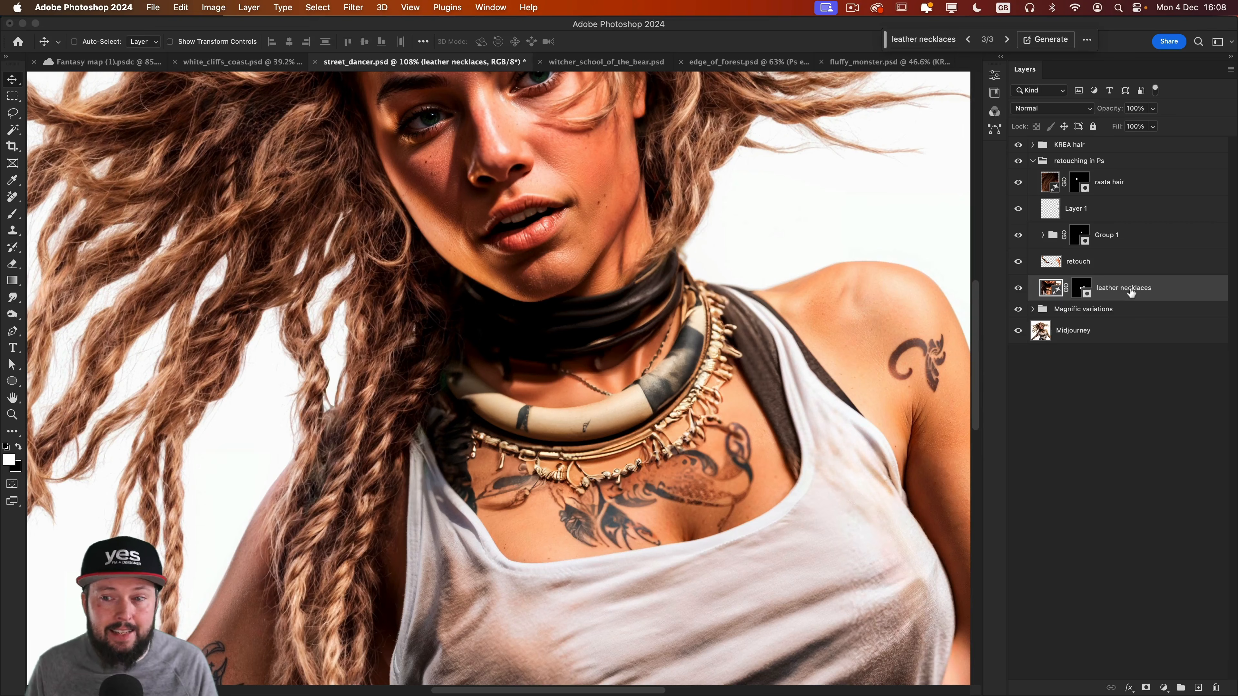
pyautogui.press('super+0')
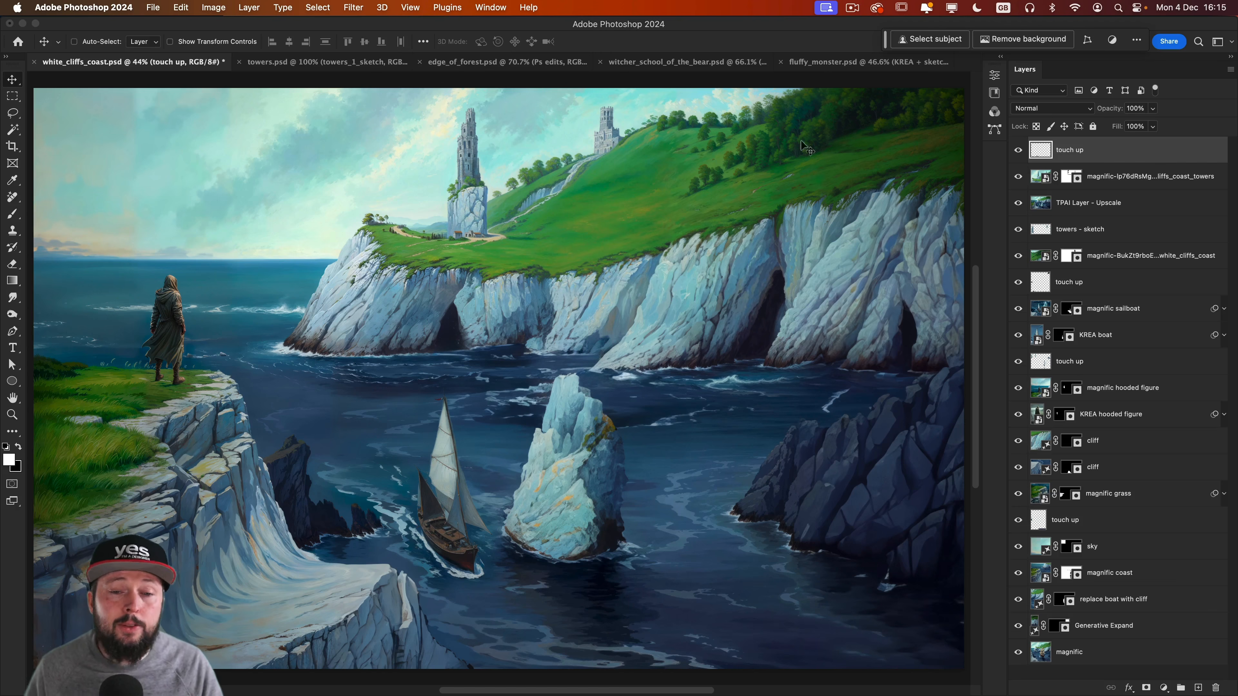
# Examine the two stone towers on the green hillside in white_cliffs_coast.psd up close
pyautogui.keyDown('super'); pyautogui.click(667, 150); pyautogui.keyUp('super')
pyautogui.scroll(10, 695, 153)
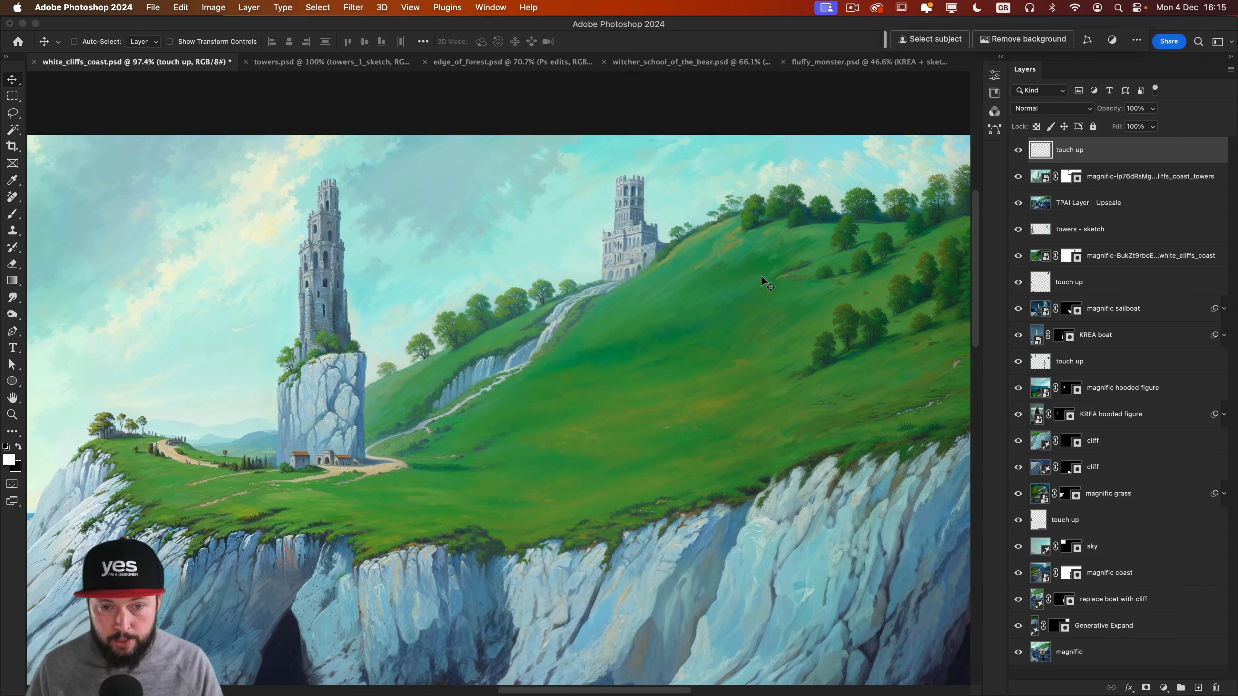
pyautogui.moveTo(768, 273); pyautogui.dragTo(738, 368)
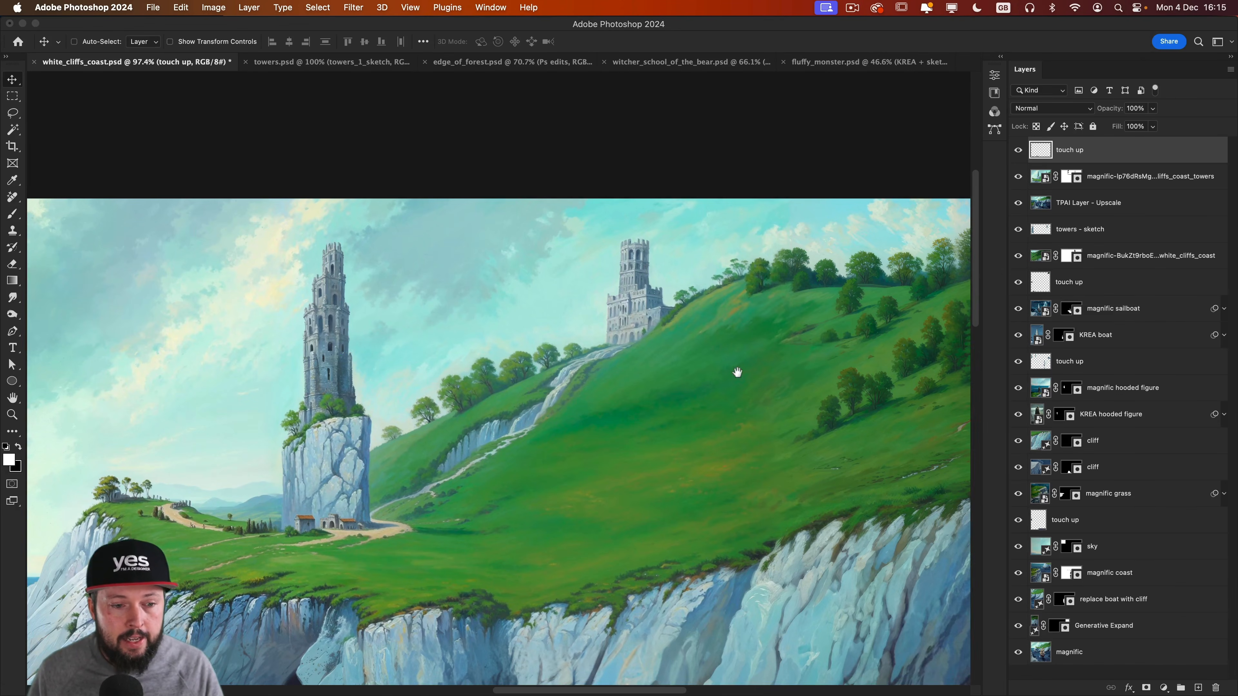
# Switch to towers.psd and toggle the towers_2_magnific layer to compare it with the rough tower sketch
pyautogui.click(327, 68)
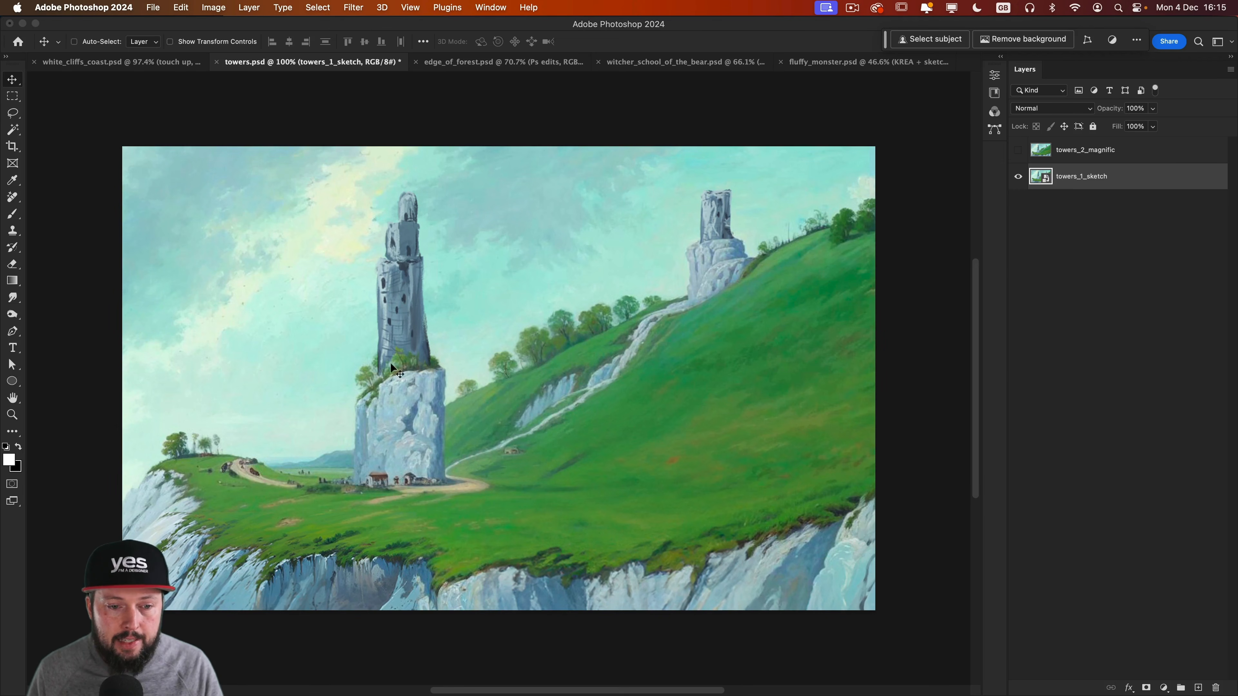
pyautogui.click(1017, 150)
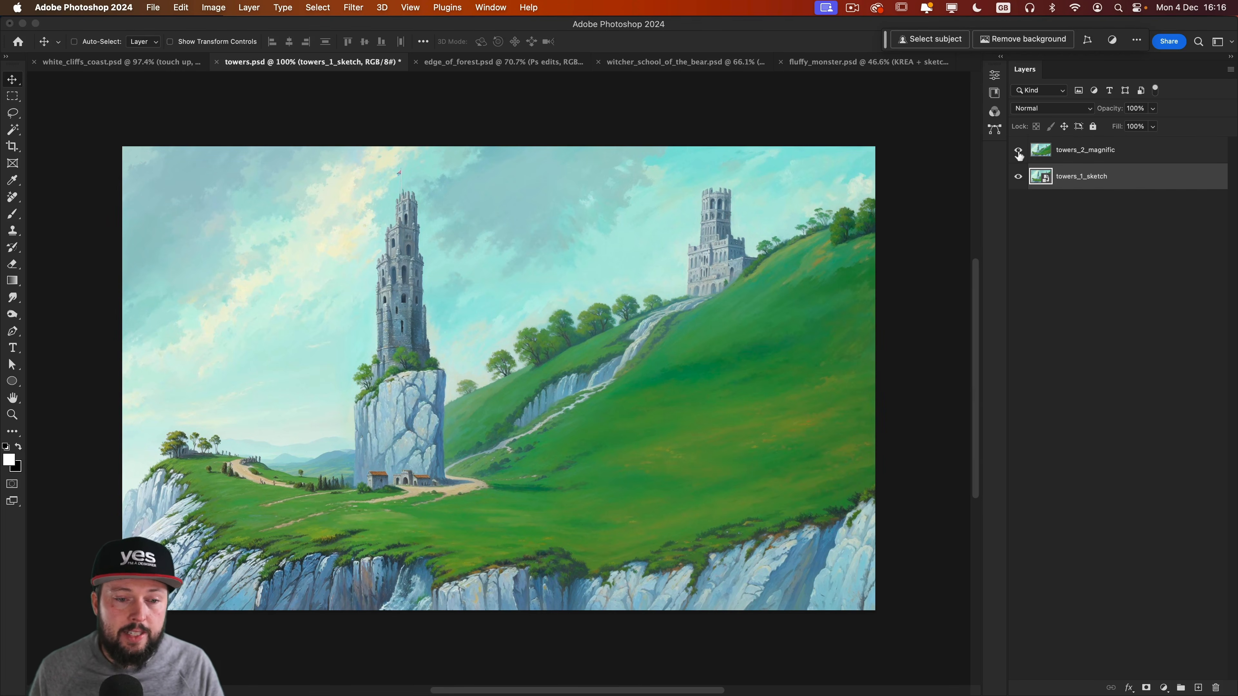
pyautogui.click(1018, 151)
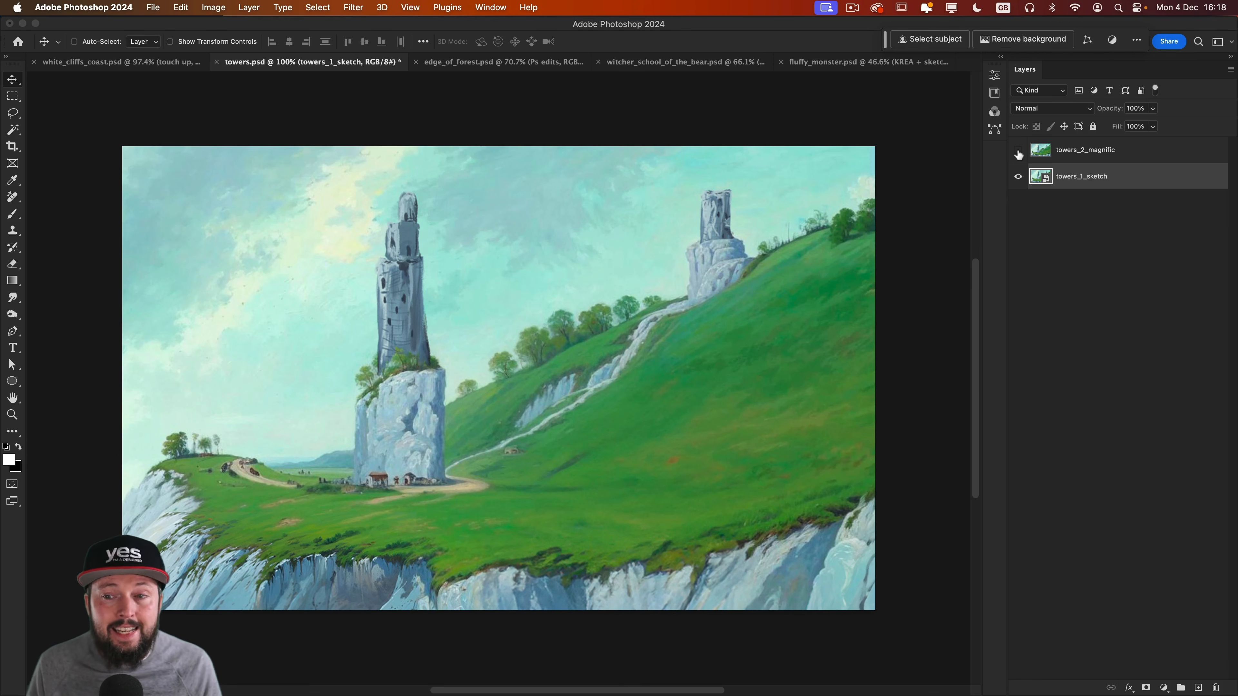
pyautogui.click(1018, 151)
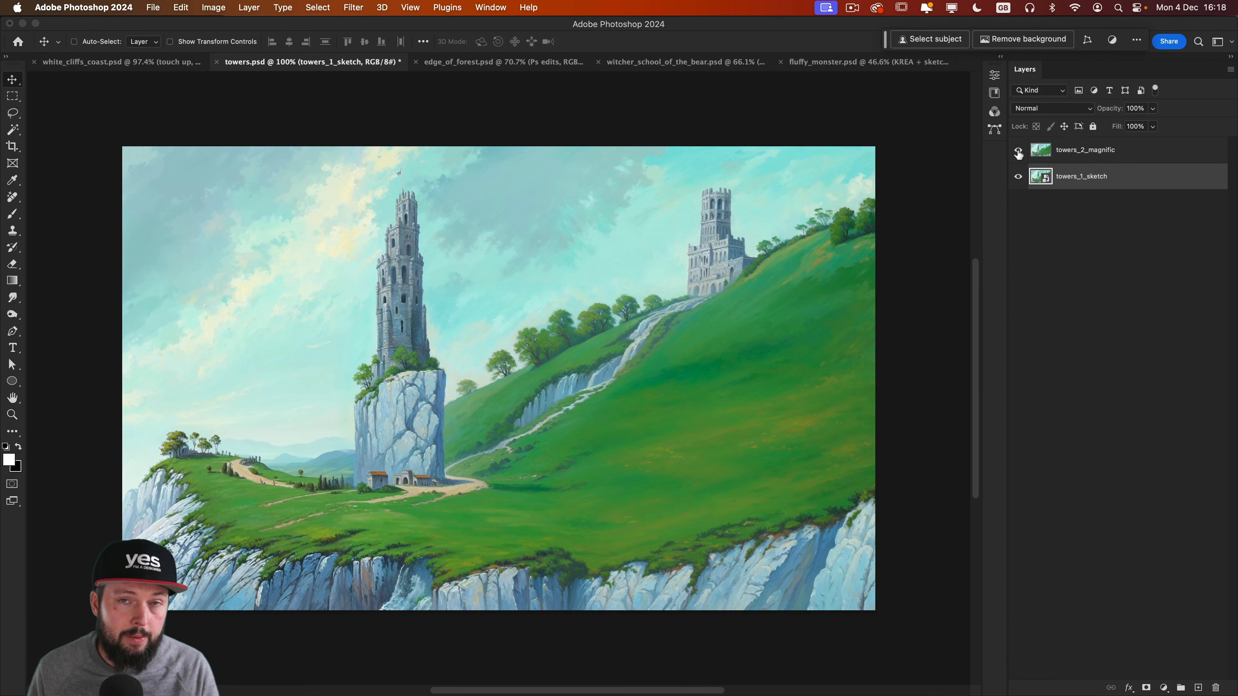
# View the forest edge in white_cliffs_coast.psd, switch to edge_of_forest.psd and show the 1st pass Magnific upscale layer
pyautogui.hotkey('ctrl', 'Tab')
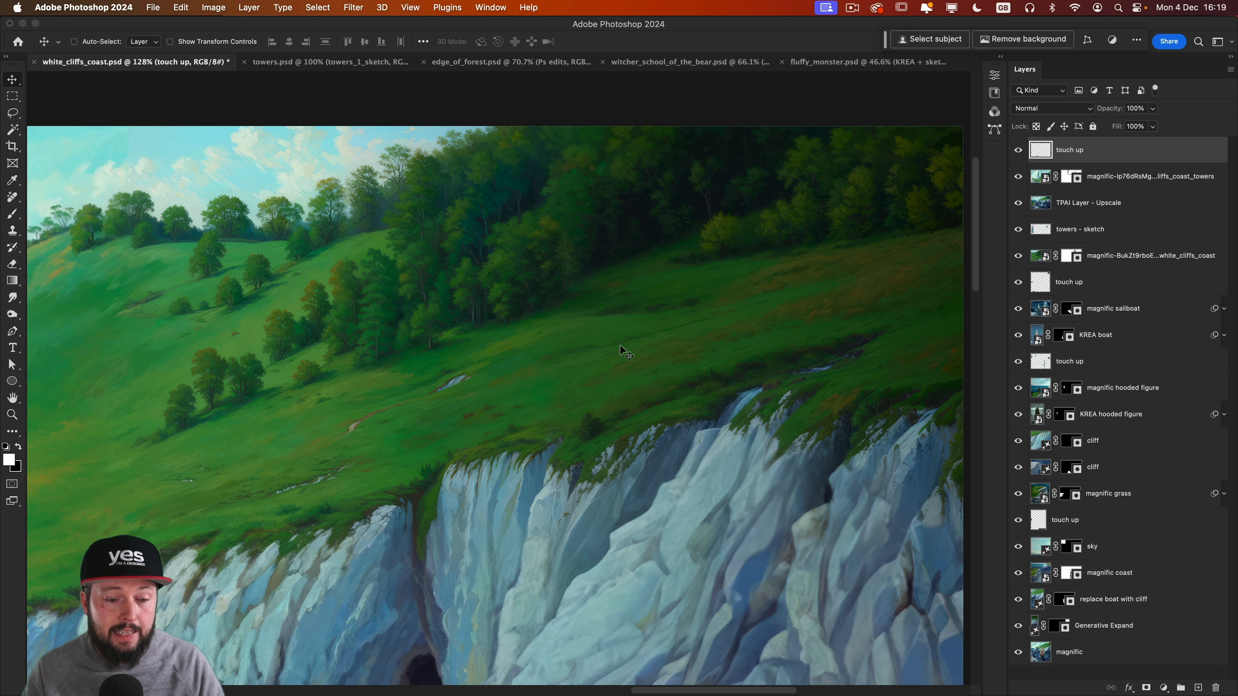
pyautogui.click(464, 60)
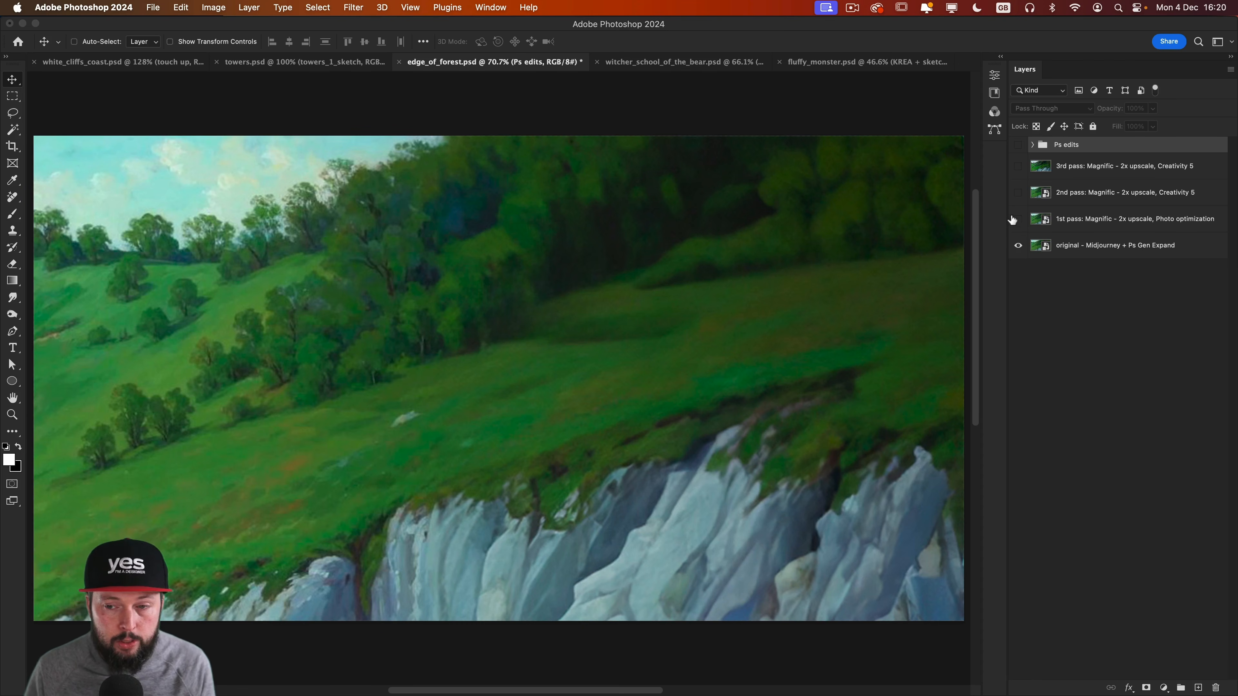
pyautogui.click(1017, 218)
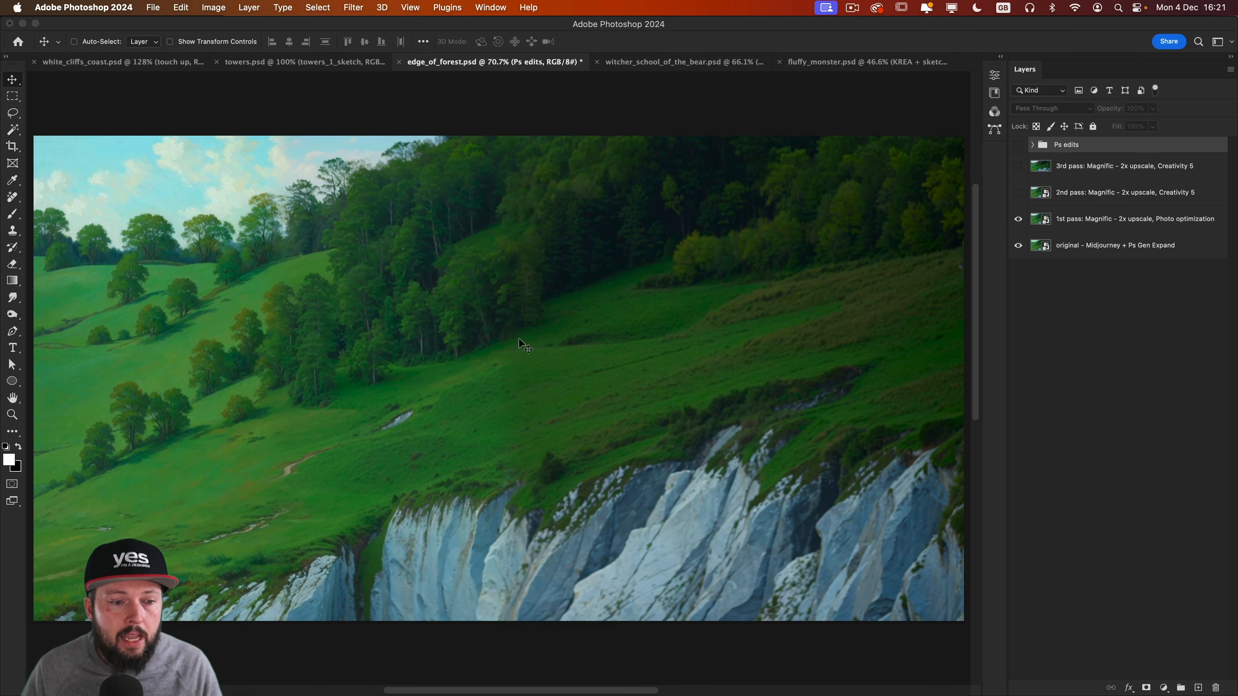
# Examine the trees, hillside and cliff edge of the 1st pass Magnific upscale up close
pyautogui.scroll(5, 166, 351)
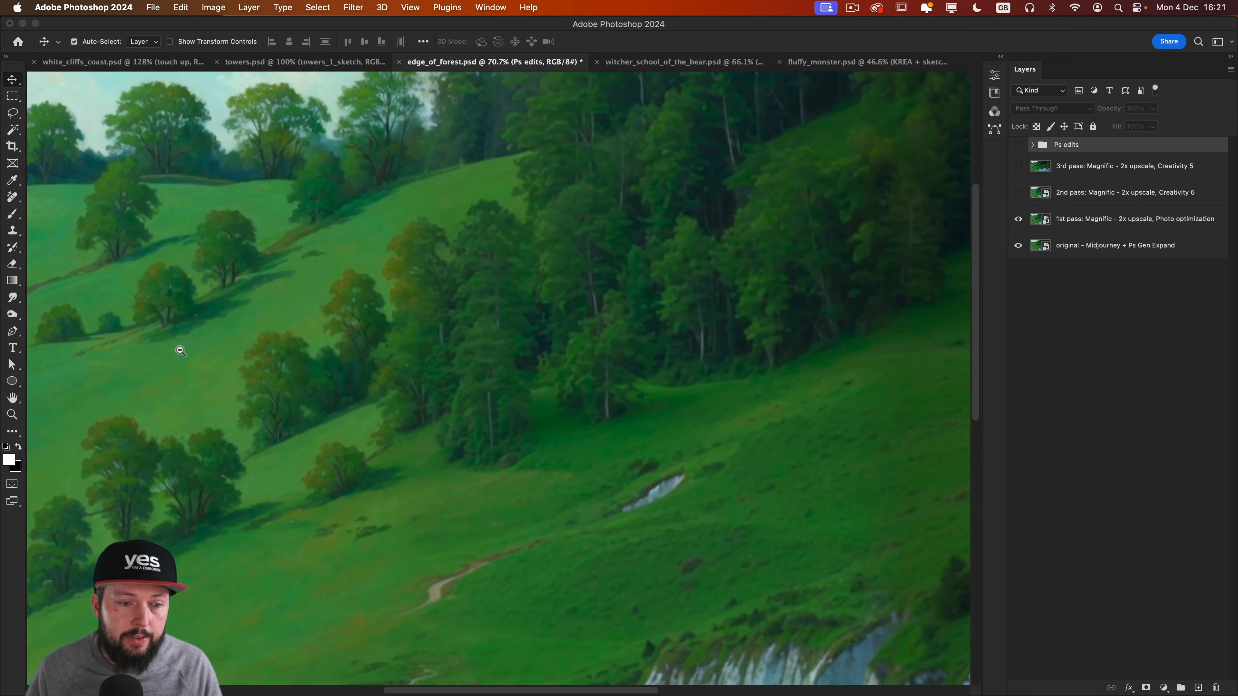
pyautogui.moveTo(290, 358); pyautogui.dragTo(356, 363)
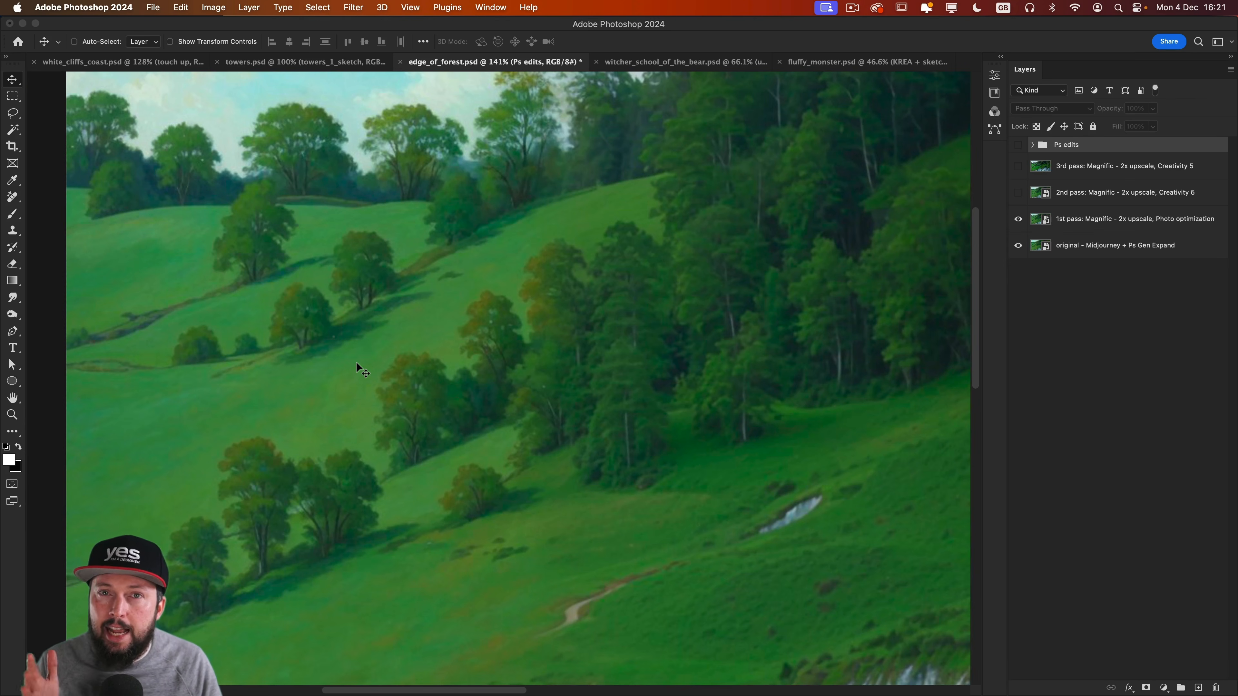
pyautogui.scroll(-4, 390, 370)
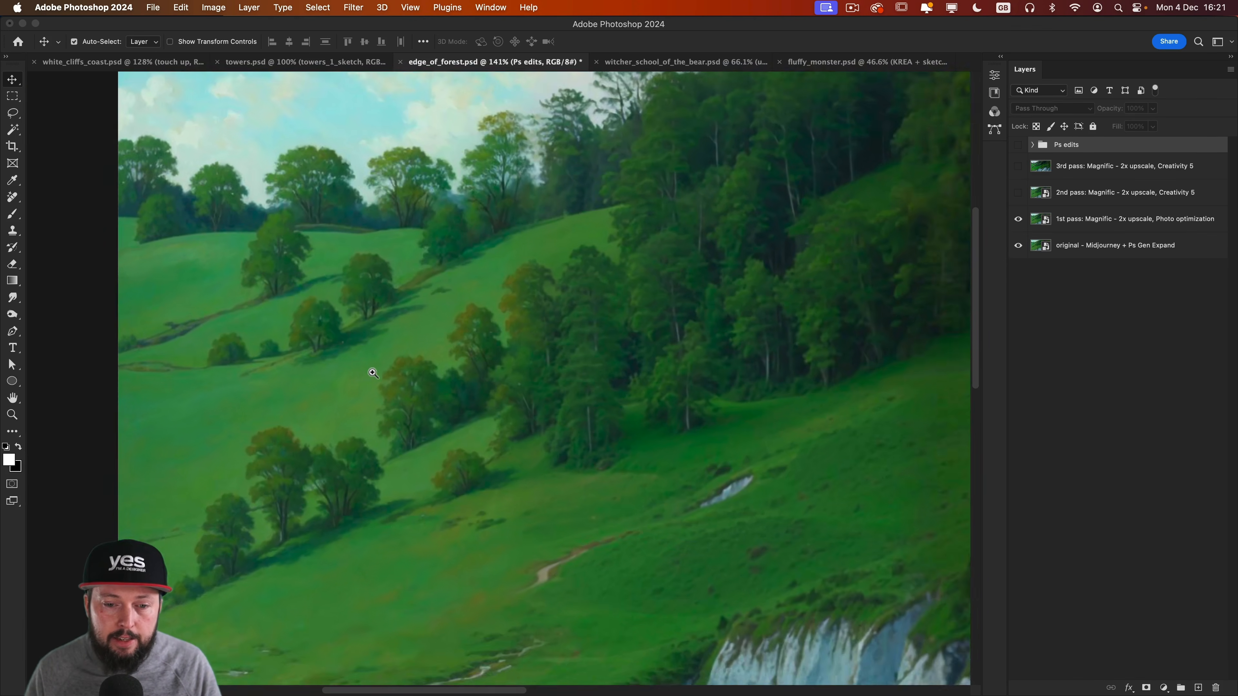
pyautogui.moveTo(601, 440); pyautogui.dragTo(395, 412)
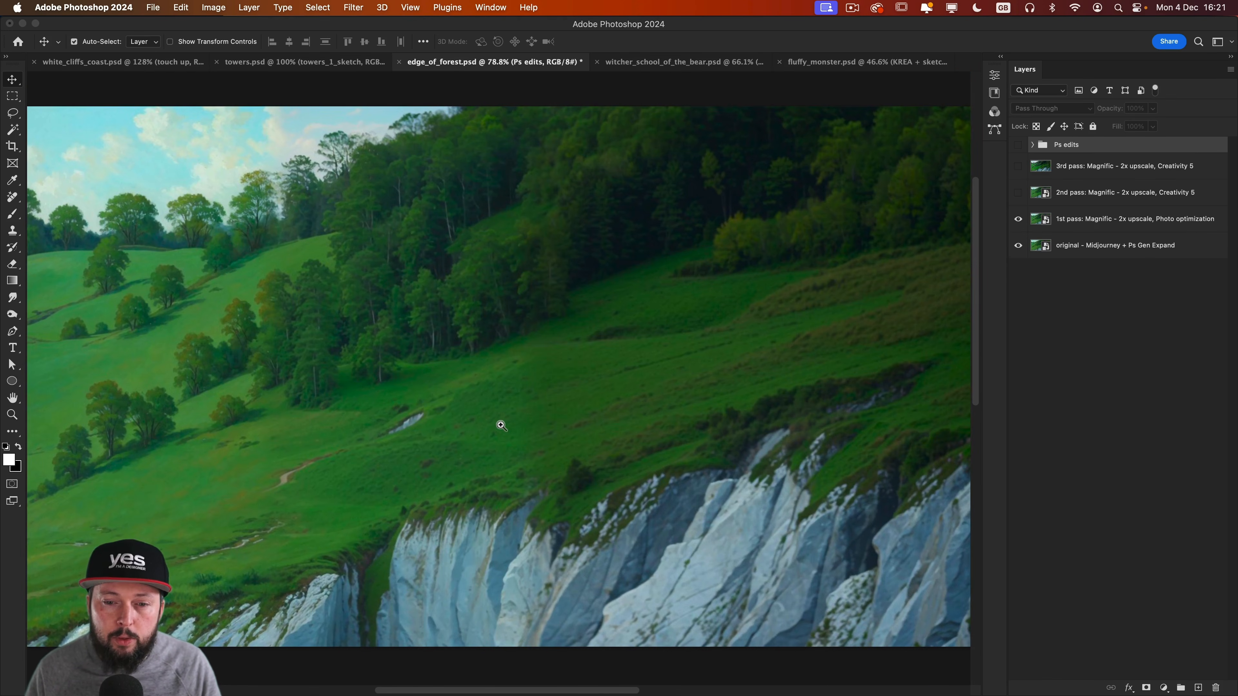
pyautogui.moveTo(500, 423); pyautogui.dragTo(419, 408)
pyautogui.scroll(-3, 419, 408)
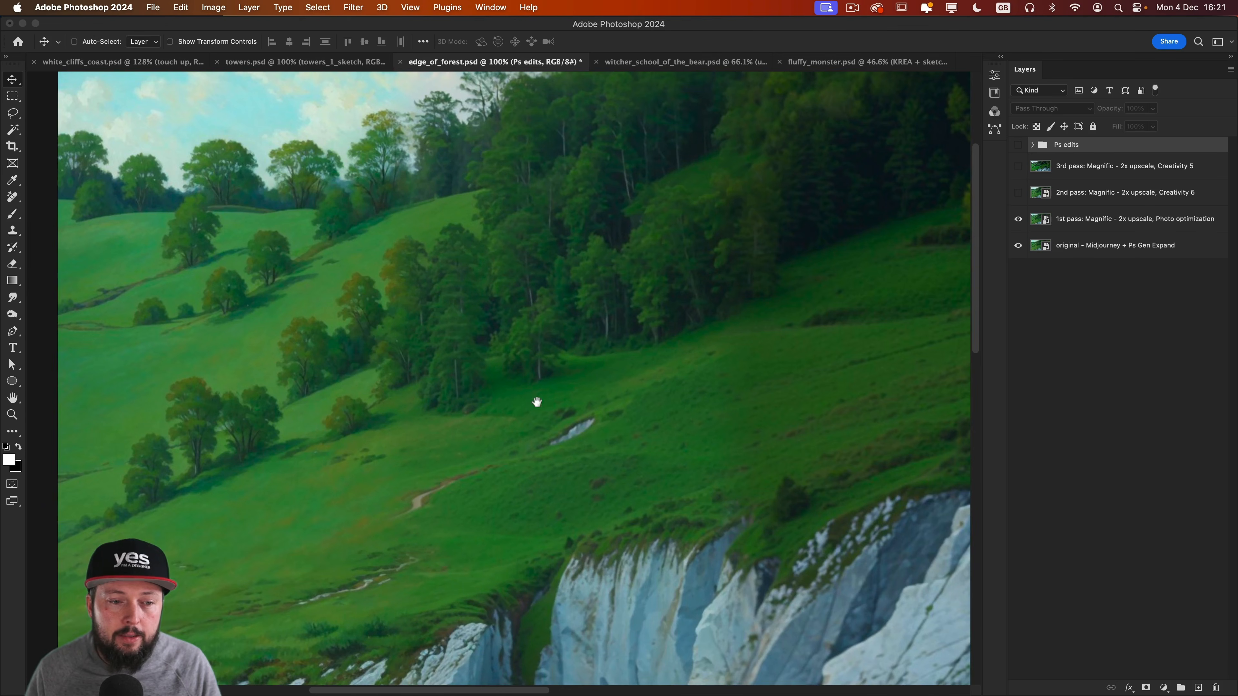
# Hide the 2nd pass and 1st pass Magnific layers to compare them with the original forest edge
pyautogui.scroll(1, 592, 419)
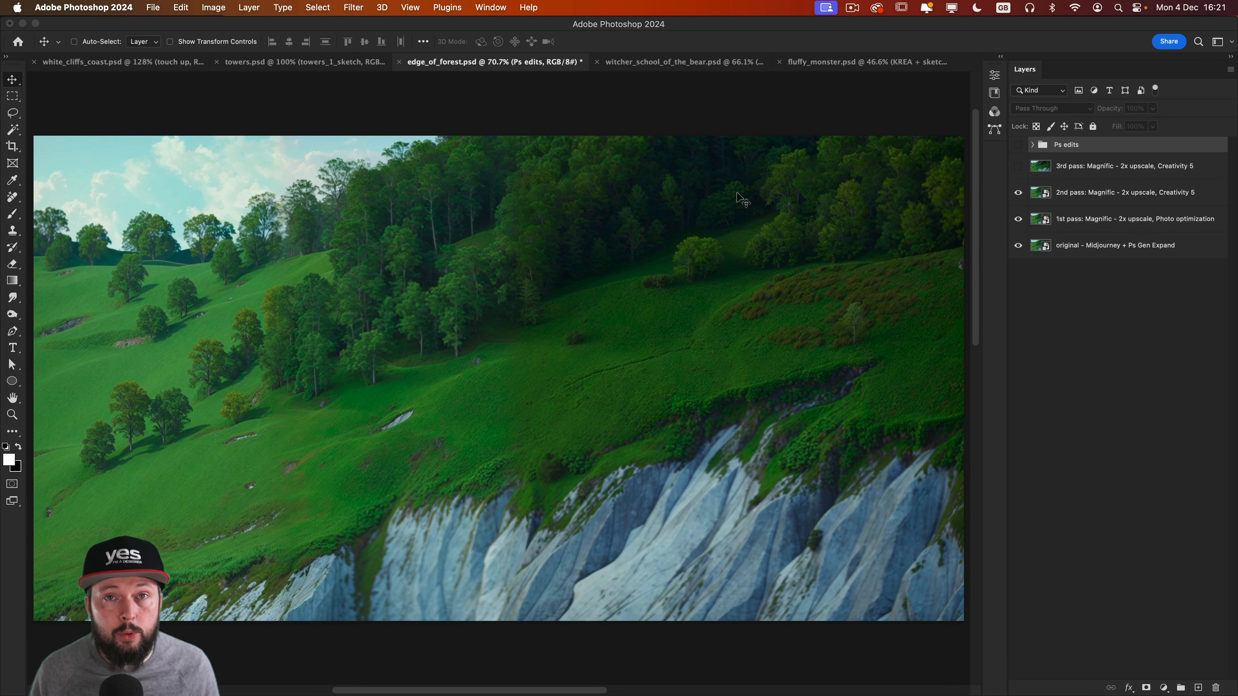
pyautogui.moveTo(1017, 192); pyautogui.dragTo(1018, 220)
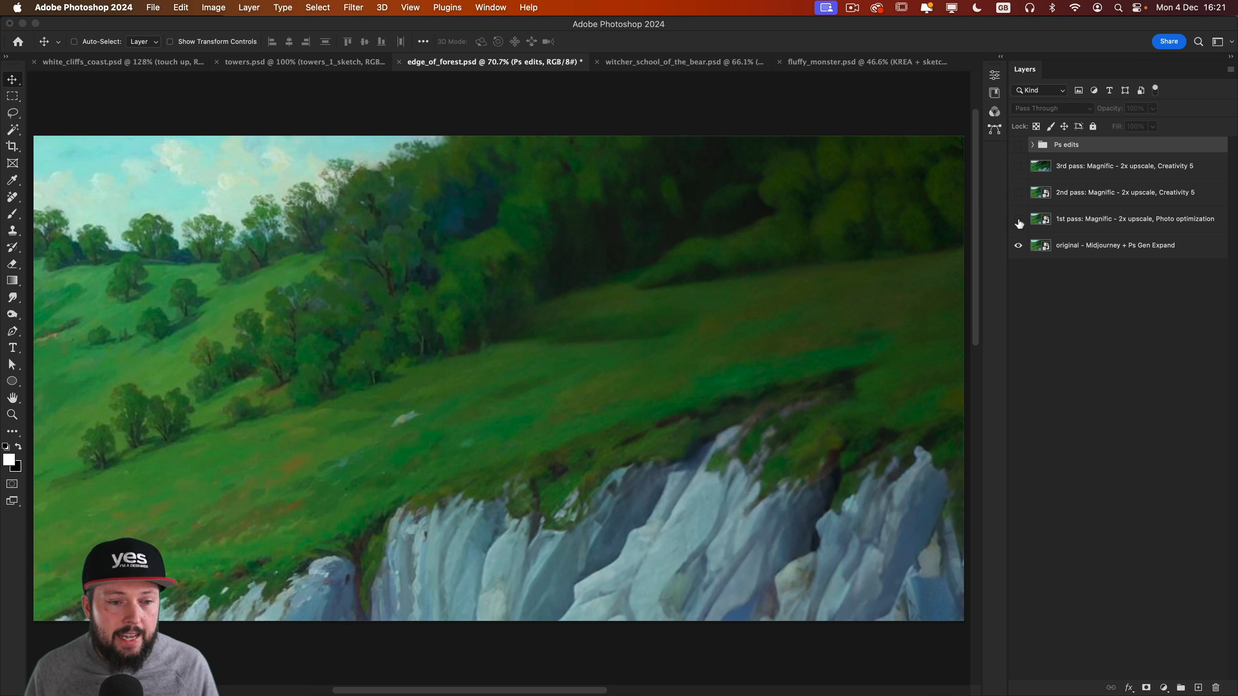
# Show the 1st, 2nd and 3rd pass Magnific layers in turn and toggle the 3rd pass to compare it with the 2nd
pyautogui.click(1018, 219)
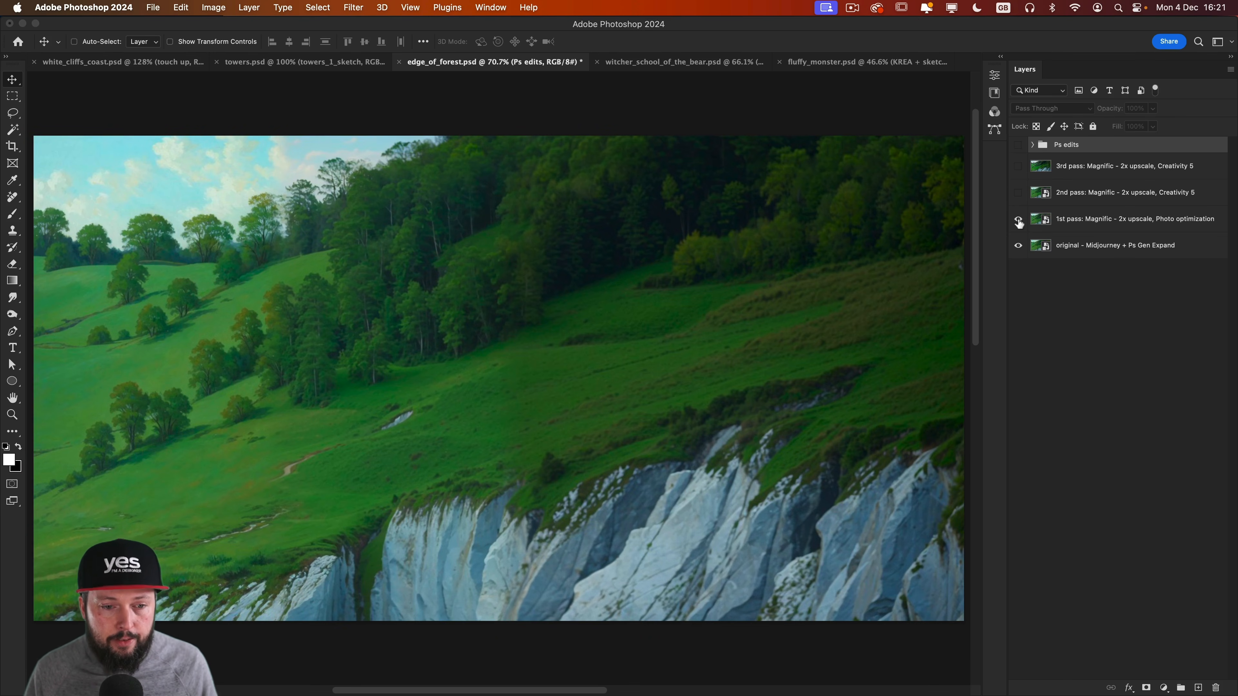
pyautogui.click(1018, 193)
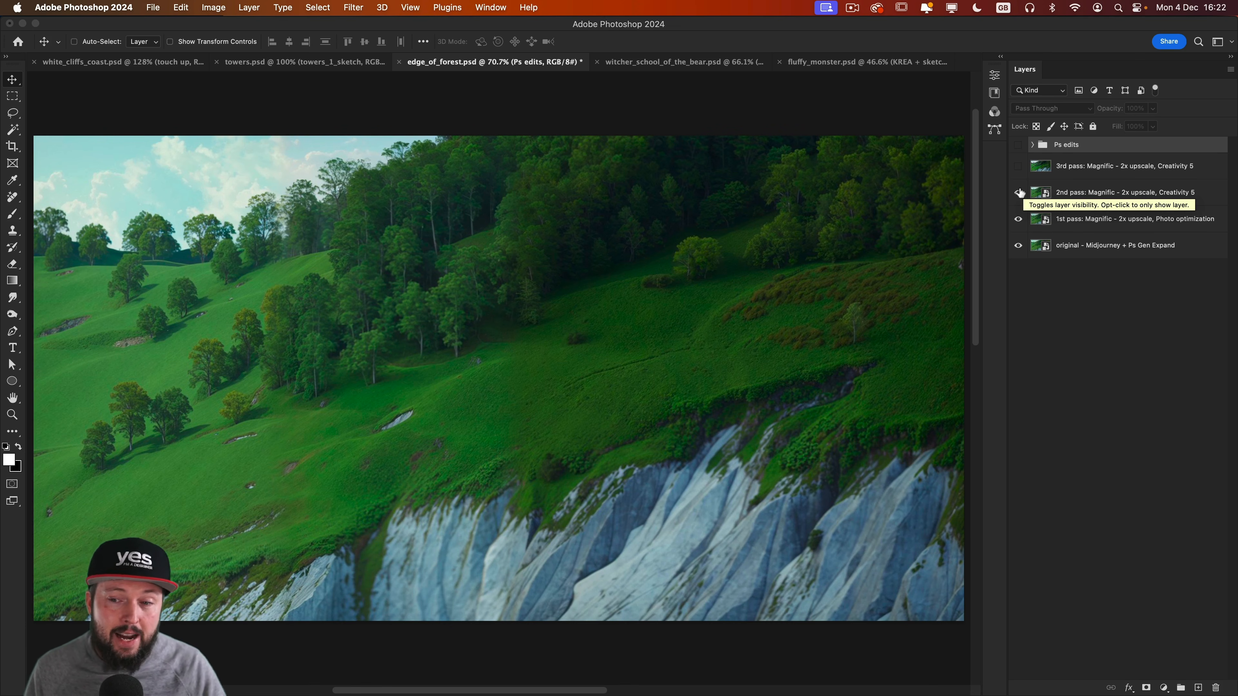
pyautogui.click(1018, 167)
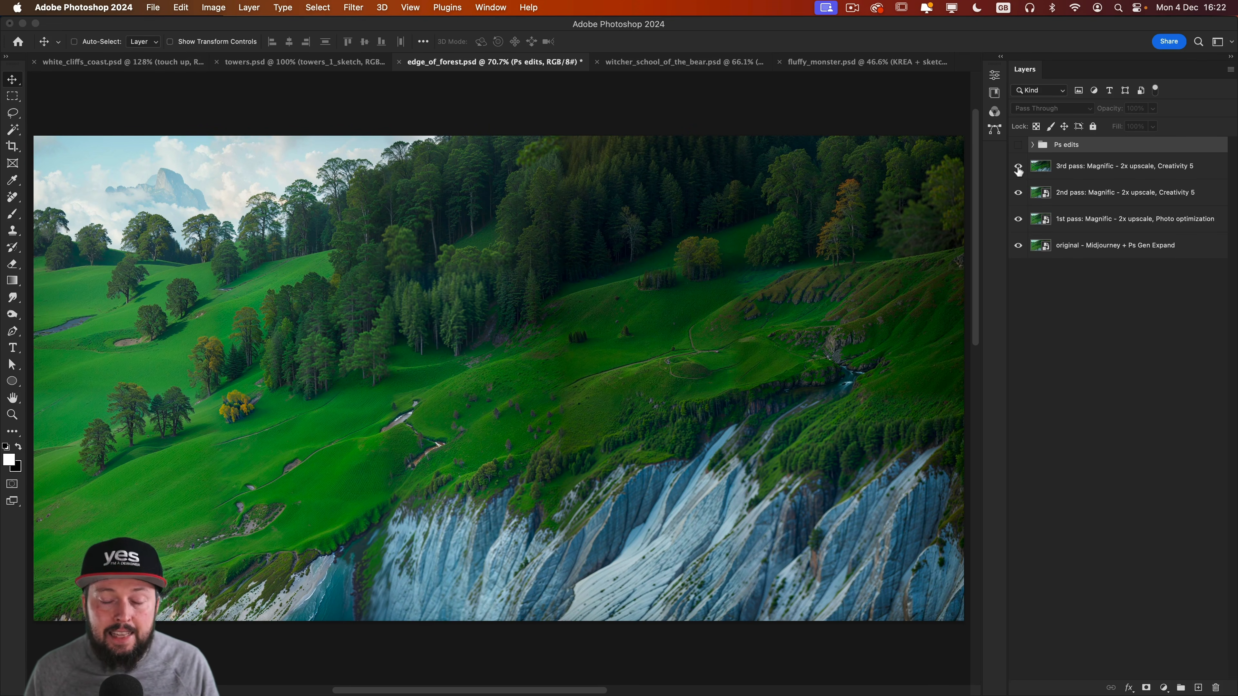
pyautogui.click(1018, 168)
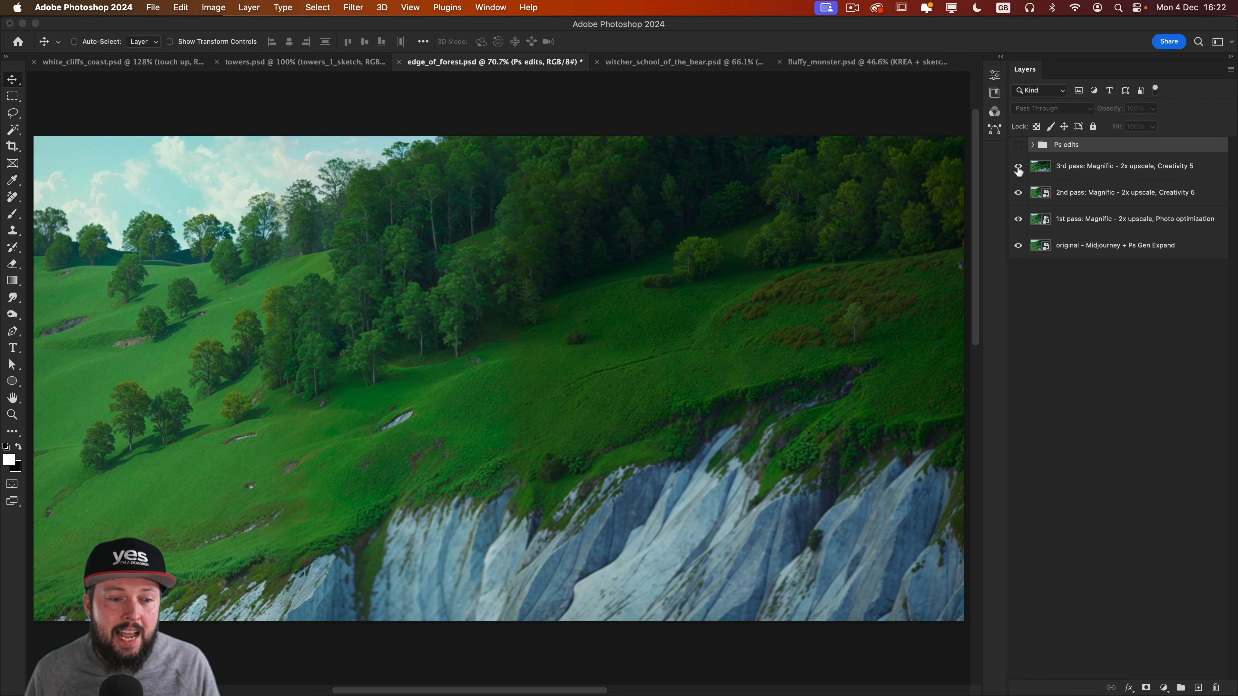
pyautogui.click(1018, 168)
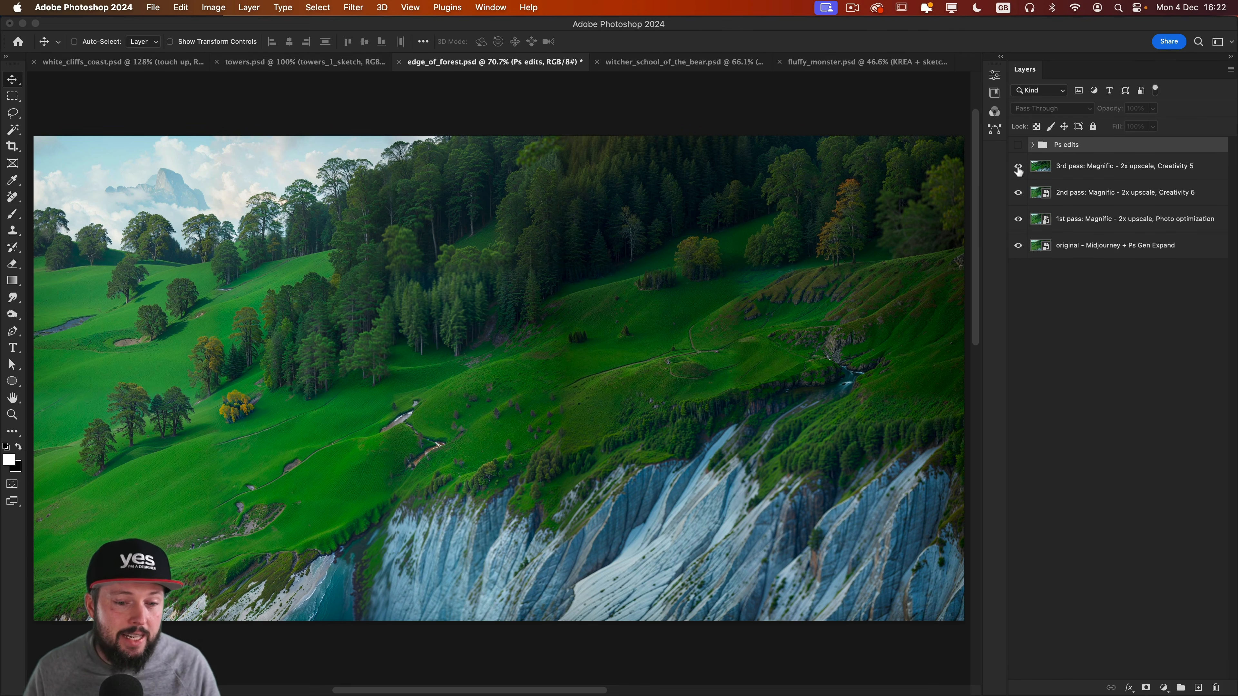
# Examine the trees, hillside, stream and cliffs of the 3rd pass Magnific upscale up close
pyautogui.press('super+space')
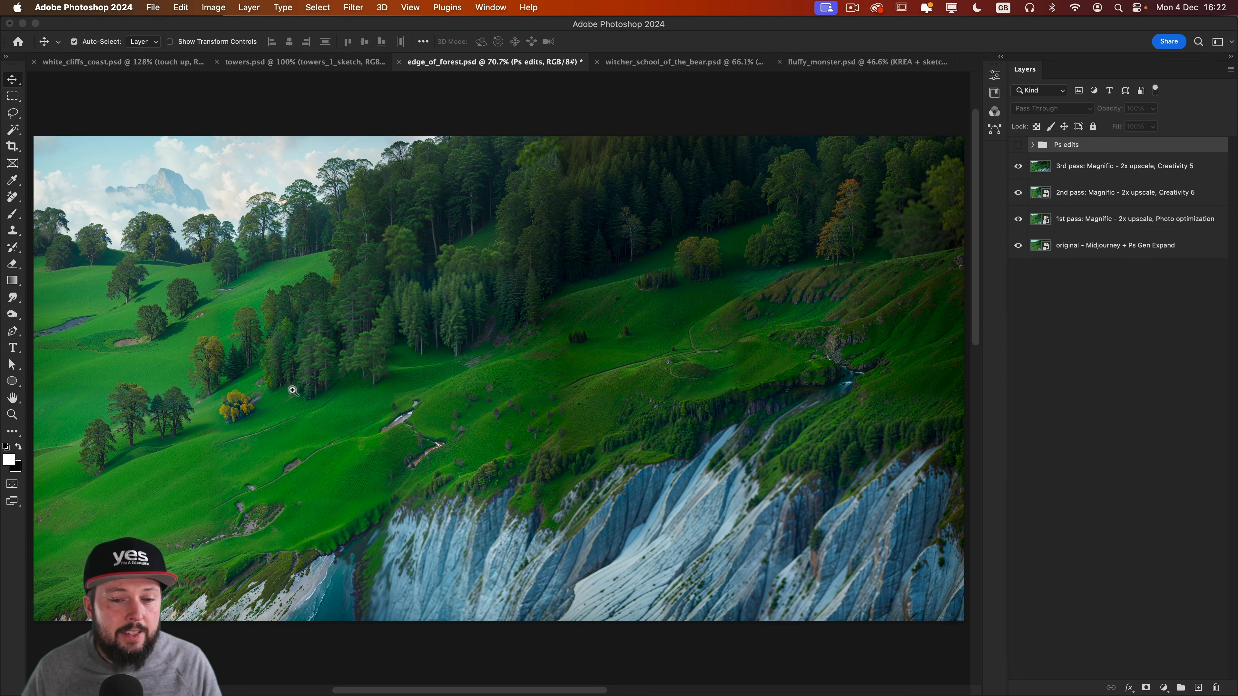
pyautogui.moveTo(292, 390); pyautogui.dragTo(329, 396)
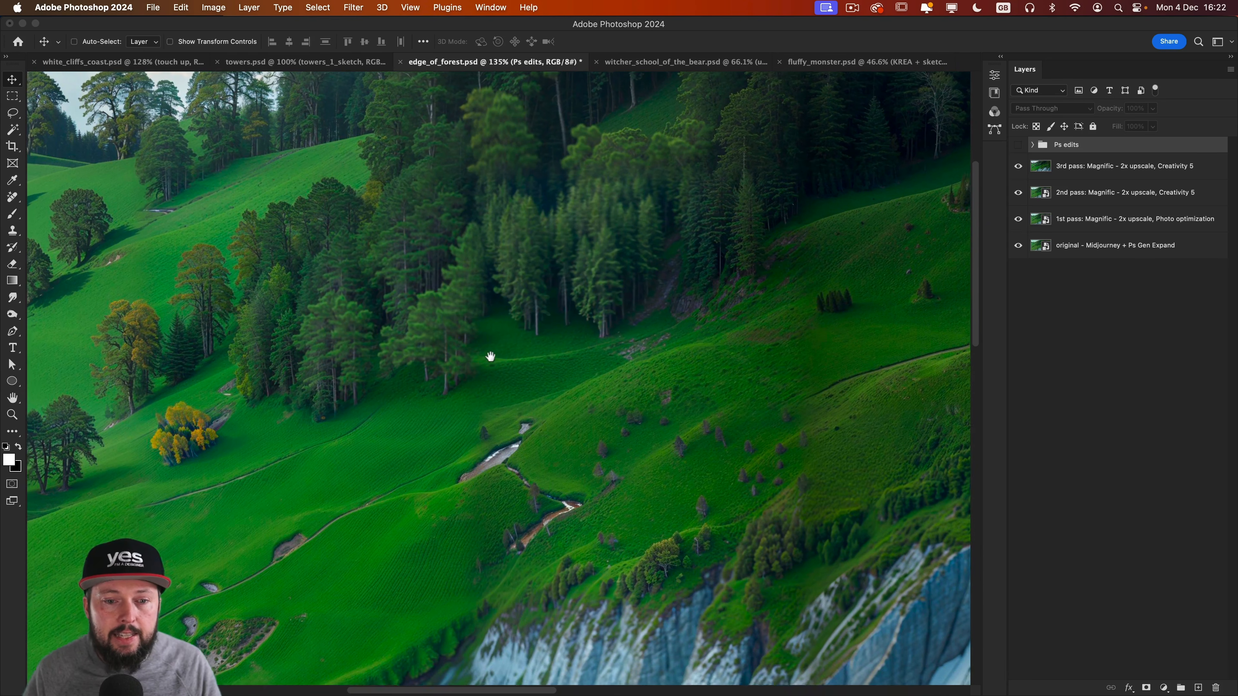
pyautogui.scroll(2, 490, 356)
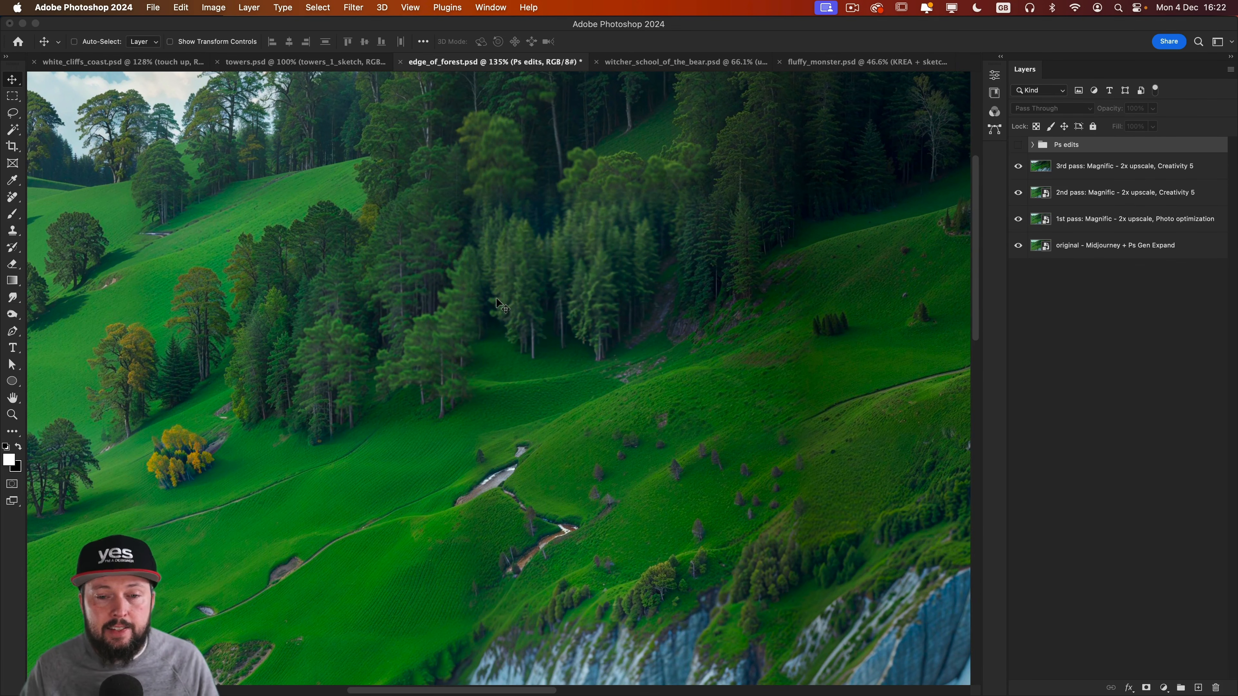
pyautogui.moveTo(564, 252); pyautogui.dragTo(564, 379)
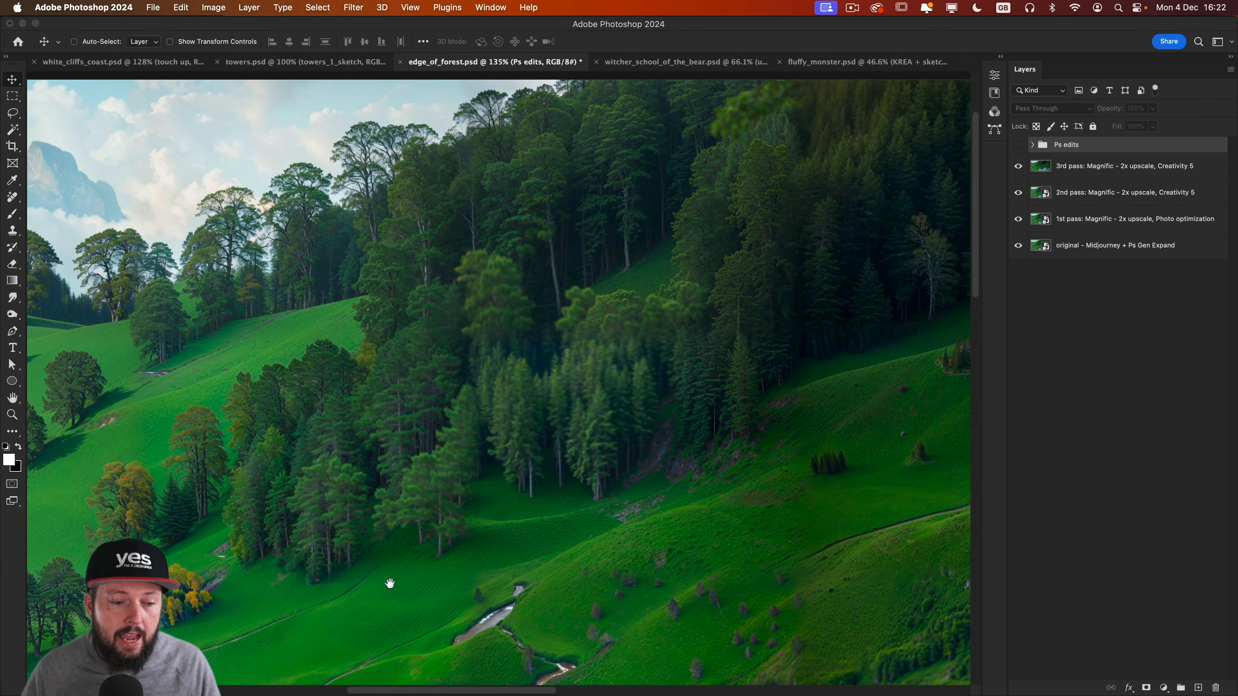
pyautogui.scroll(-10, 389, 583)
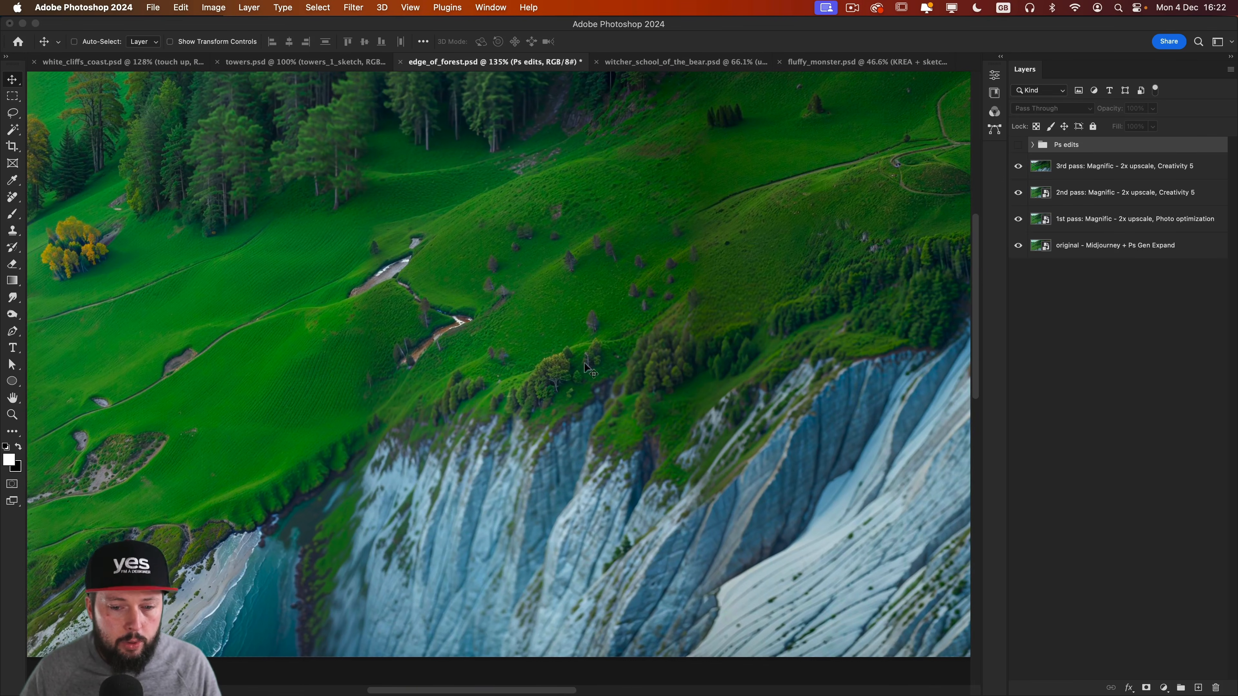
pyautogui.scroll(4, 541, 334)
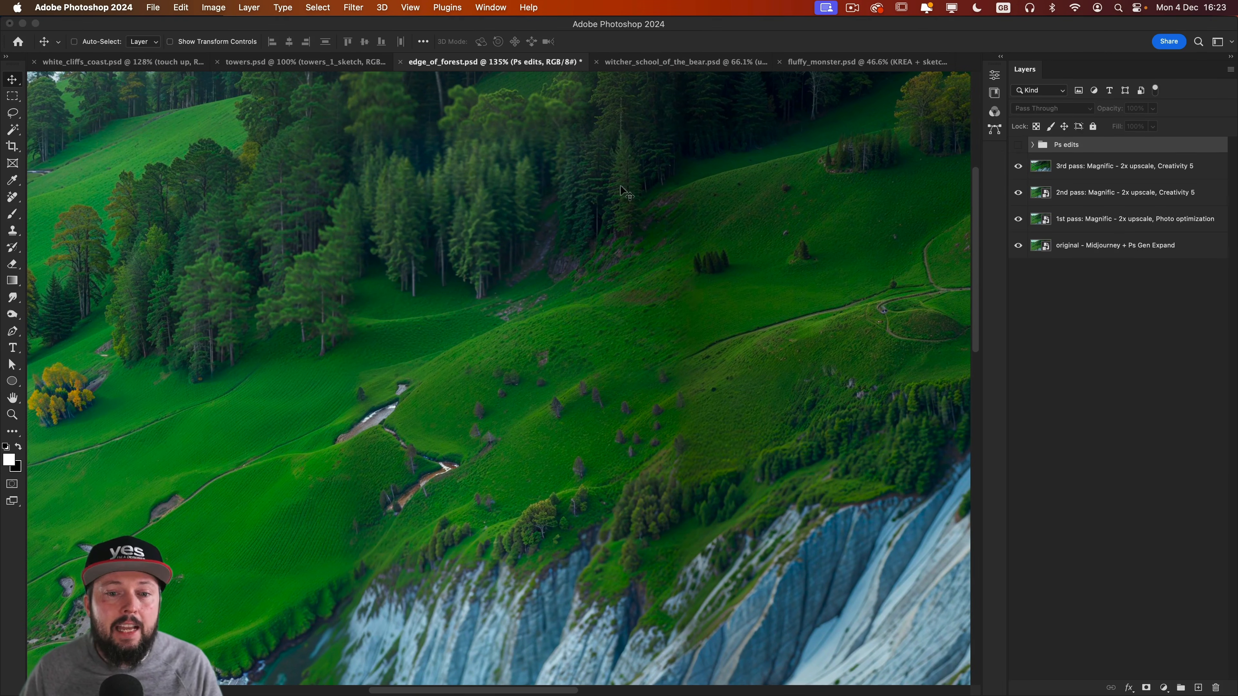
pyautogui.scroll(2, 546, 238)
pyautogui.hscroll(2, 545, 239)
pyautogui.hscroll(10, 531, 305)
pyautogui.scroll(-1, 531, 305)
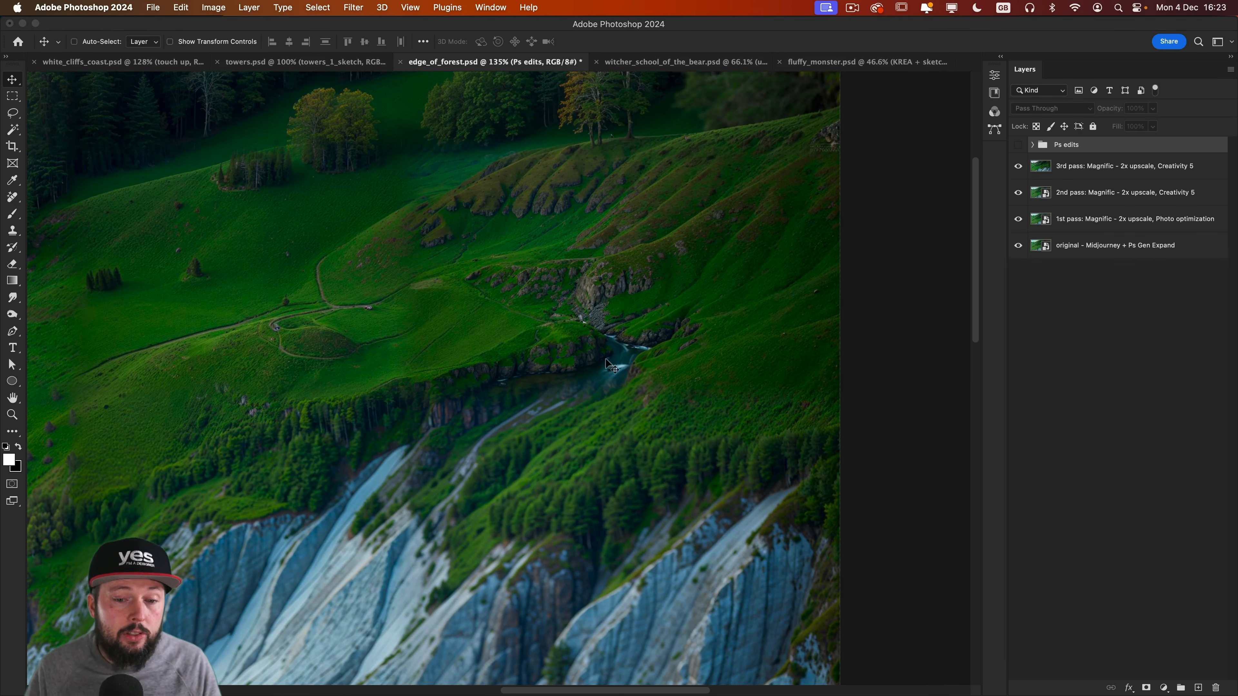
pyautogui.moveTo(491, 423); pyautogui.dragTo(630, 313)
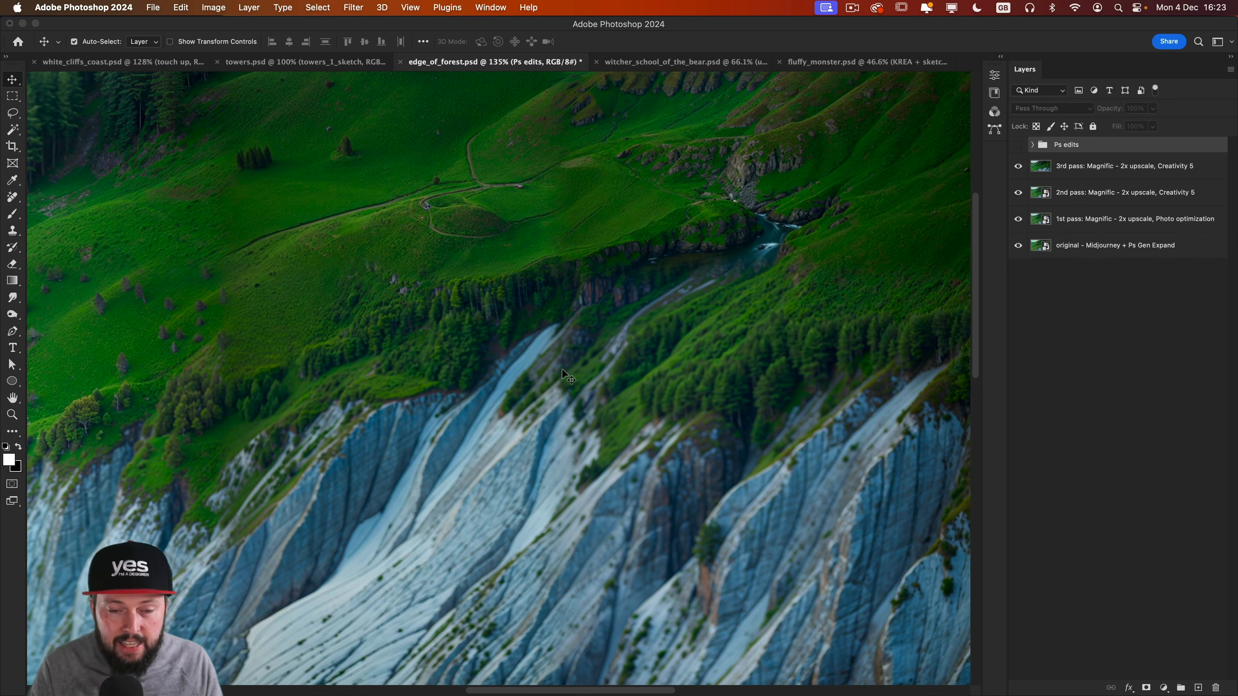
pyautogui.press('super+0')
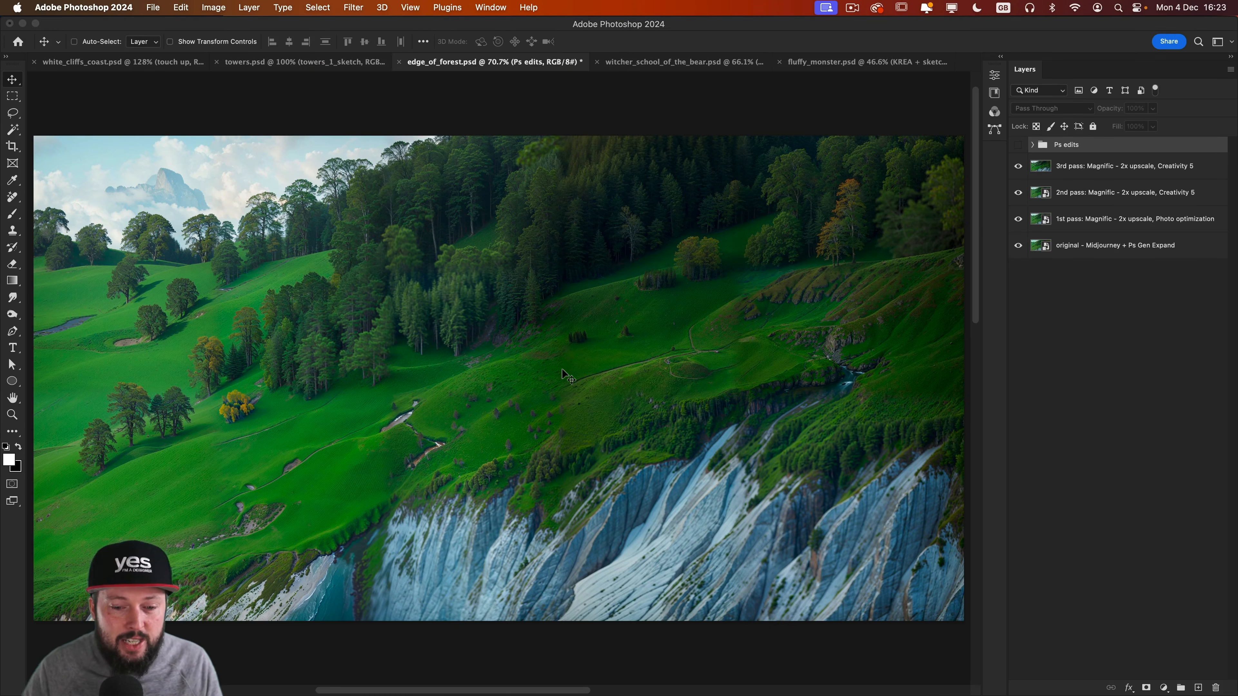
# Show the Ps edits group, review the layers inside it, and toggle the group to compare it with the 3rd pass
pyautogui.click(1018, 145)
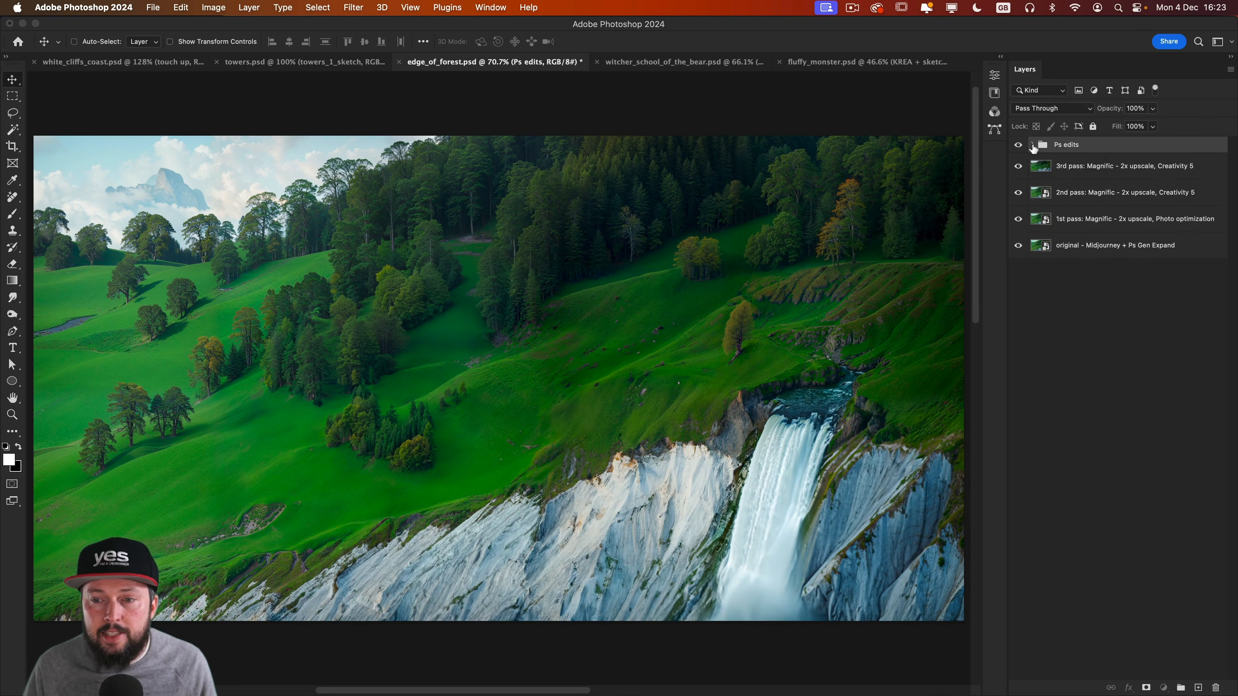
pyautogui.click(1032, 146)
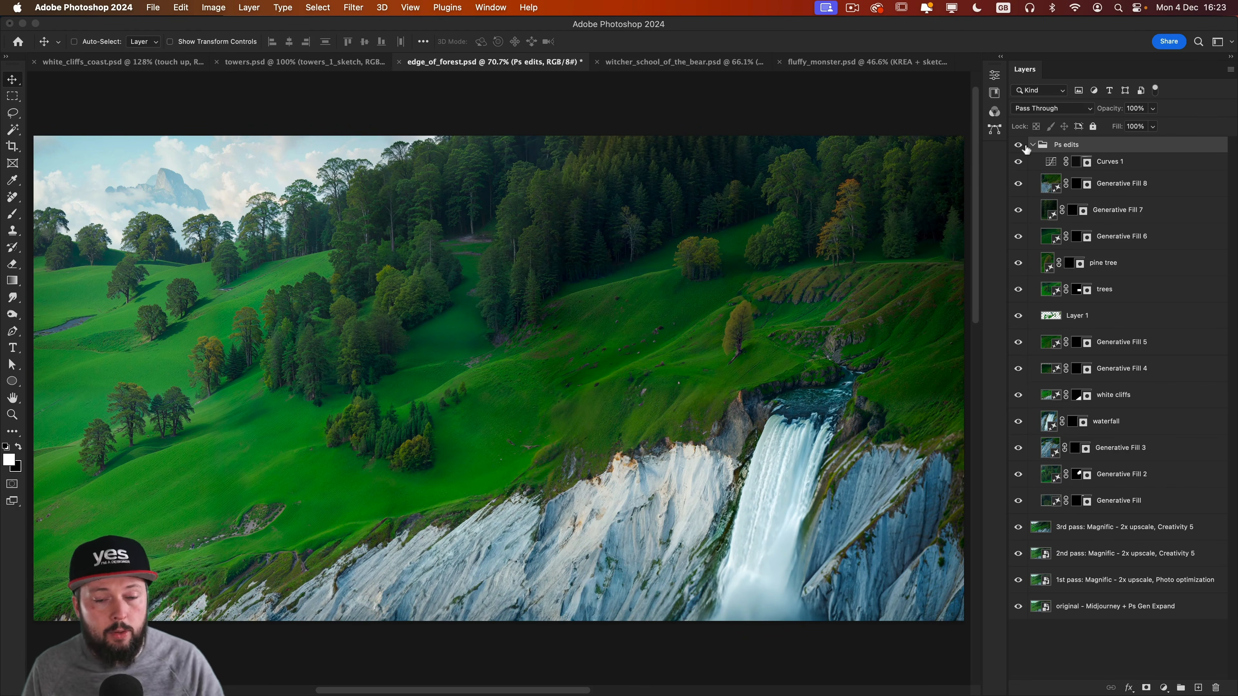
pyautogui.click(1018, 162)
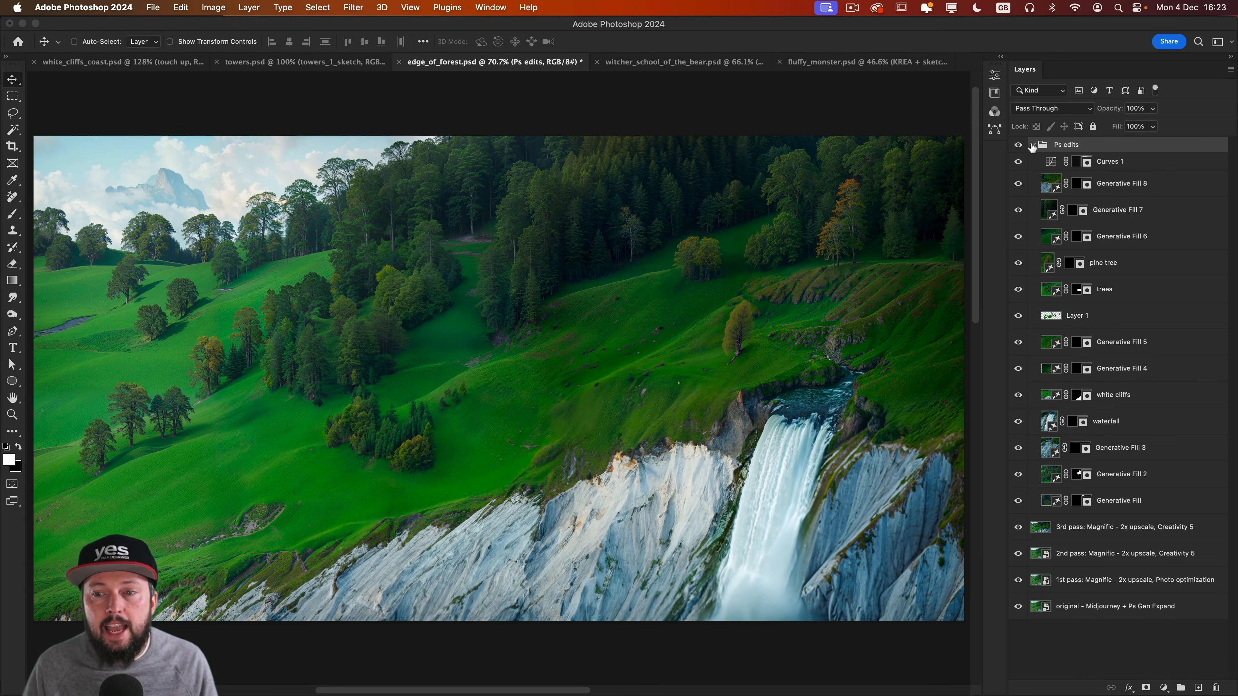
pyautogui.click(1032, 145)
pyautogui.click(1018, 145)
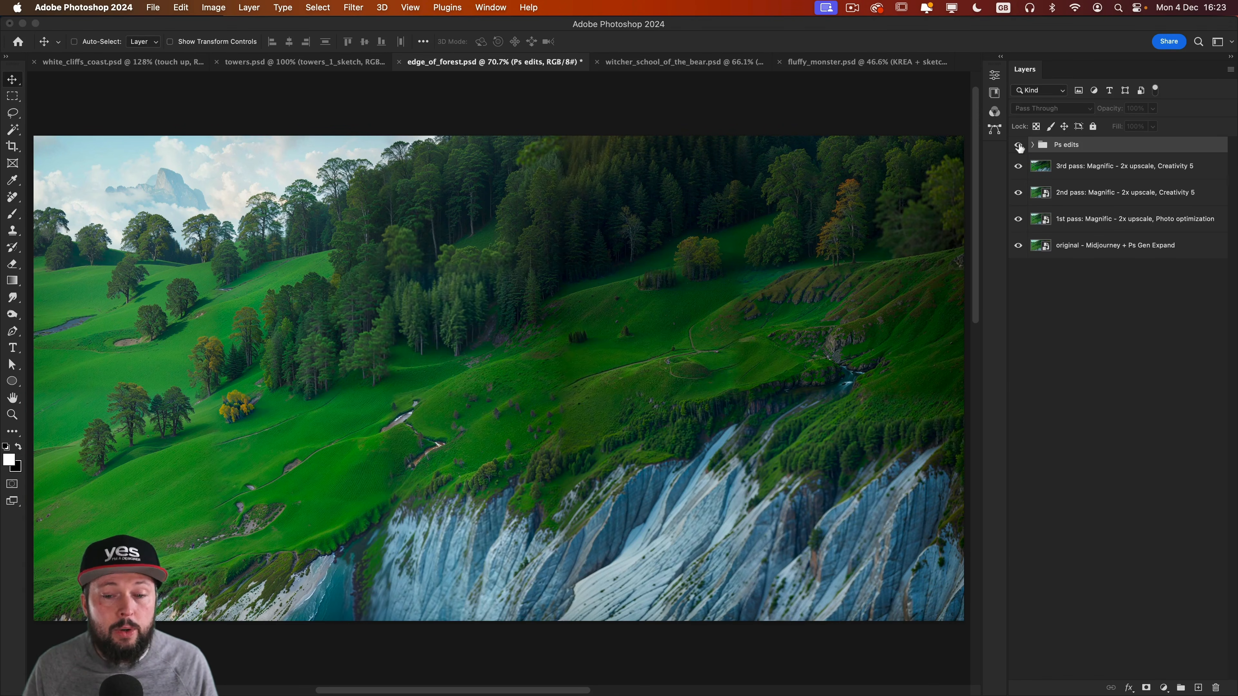
pyautogui.click(1018, 145)
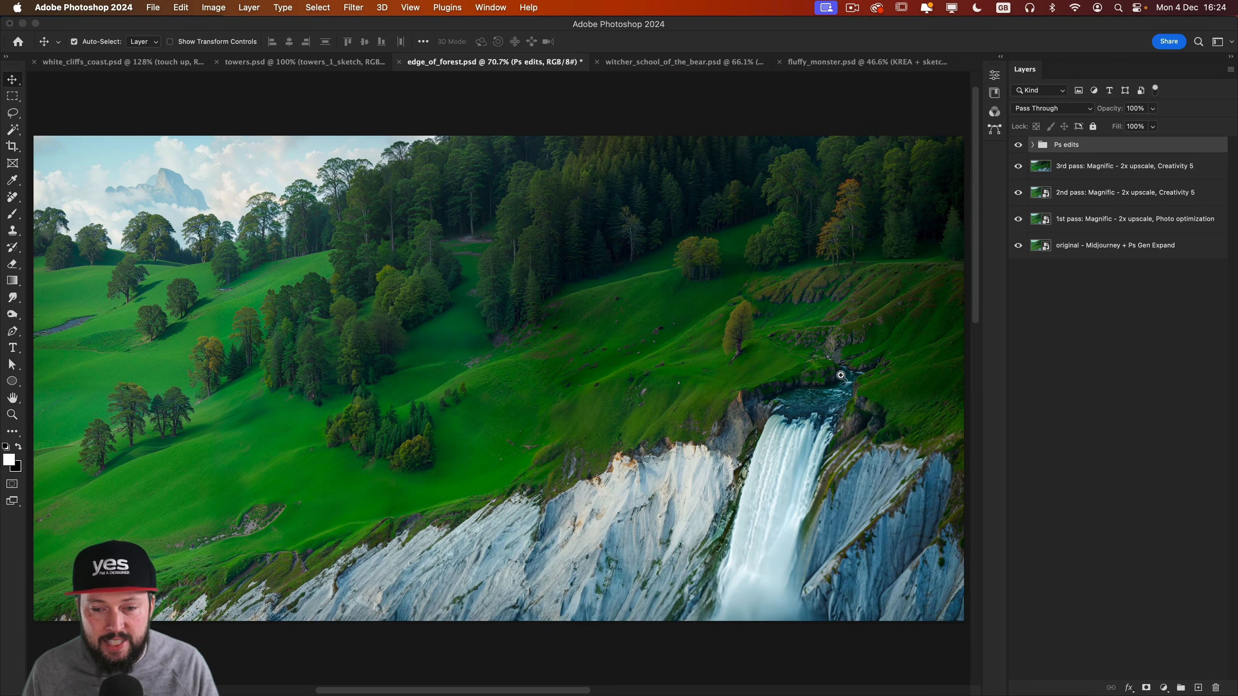
# Examine the added waterfall up close and isolate the original Midjourney + Ps Gen Expand layer to compare it with the finished forest edge
pyautogui.moveTo(842, 376); pyautogui.dragTo(831, 351)
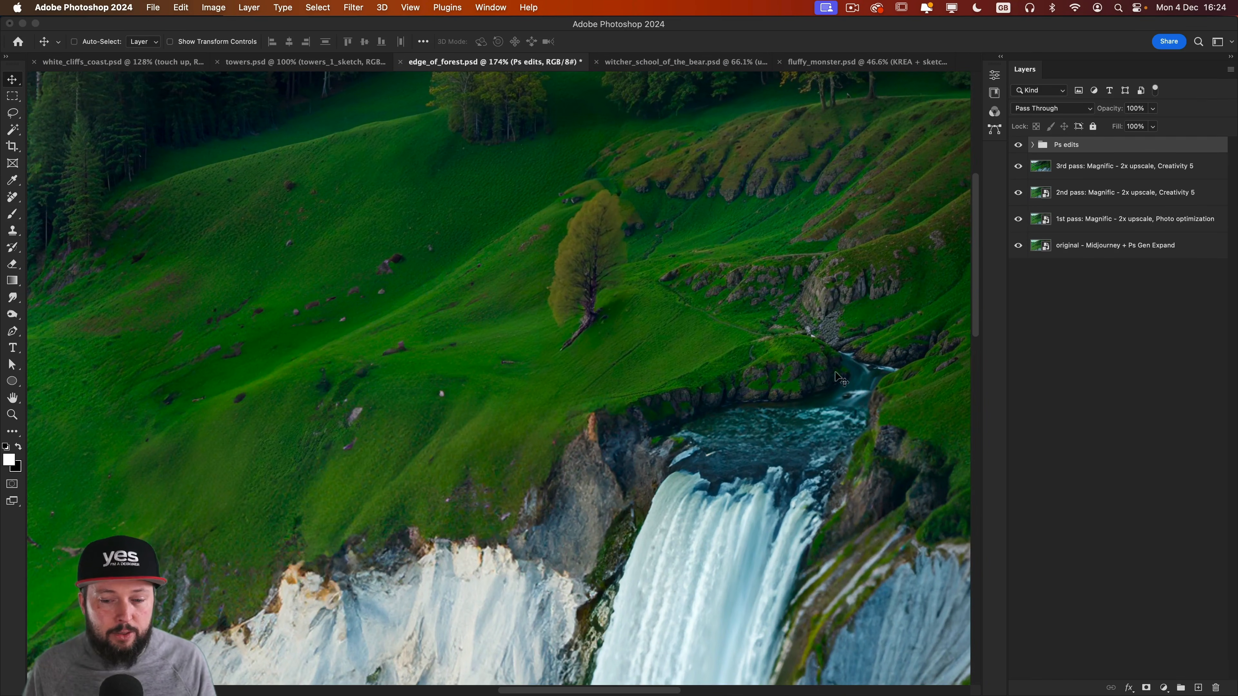
pyautogui.moveTo(734, 515); pyautogui.dragTo(738, 298)
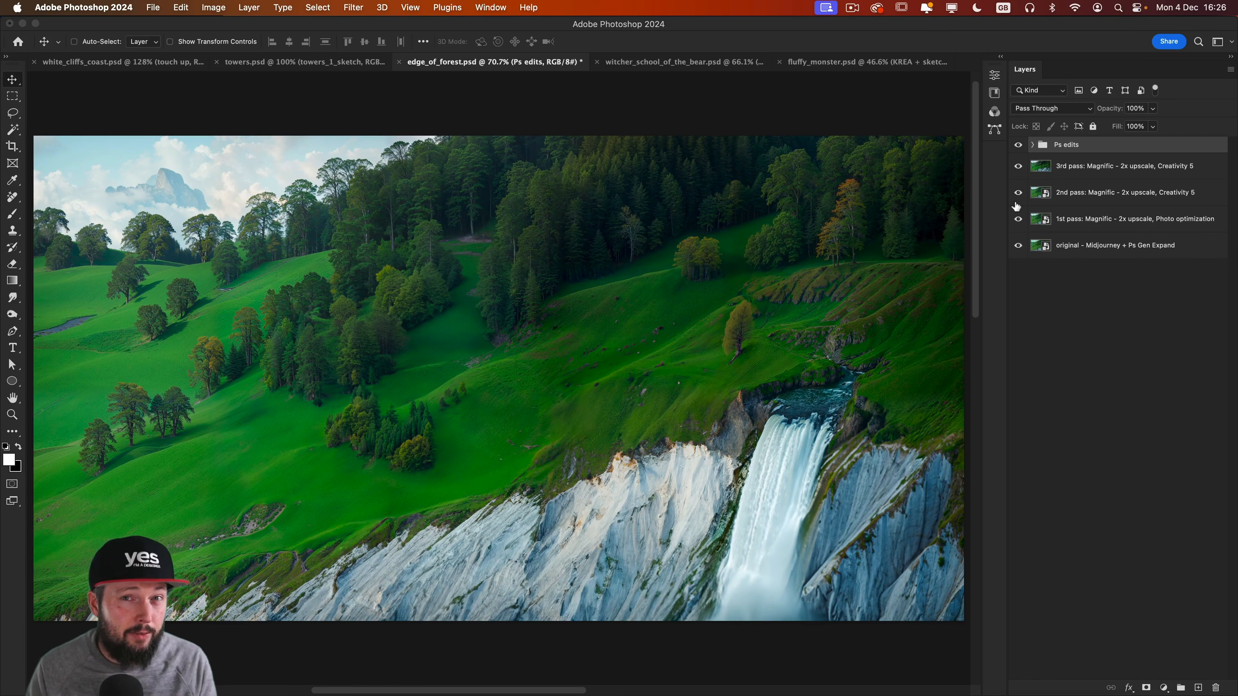
pyautogui.keyDown('alt'); pyautogui.click(1018, 245); pyautogui.keyUp('alt')
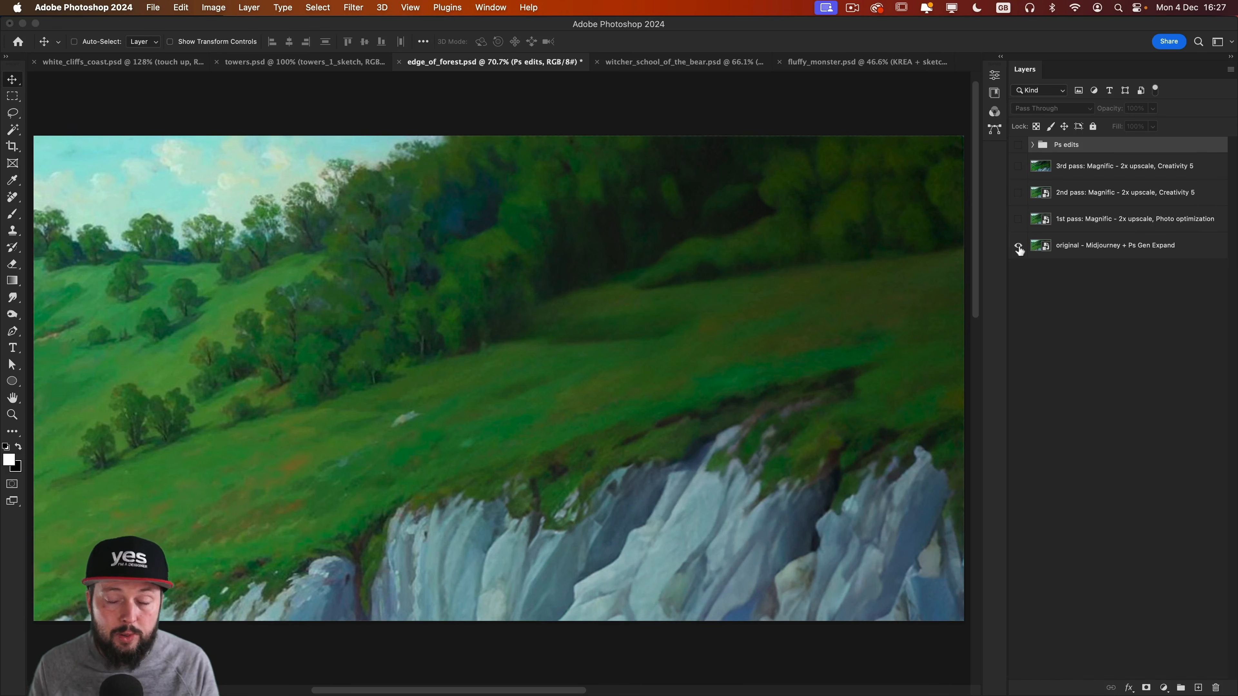
pyautogui.keyDown('alt'); pyautogui.click(1017, 246); pyautogui.keyUp('alt')
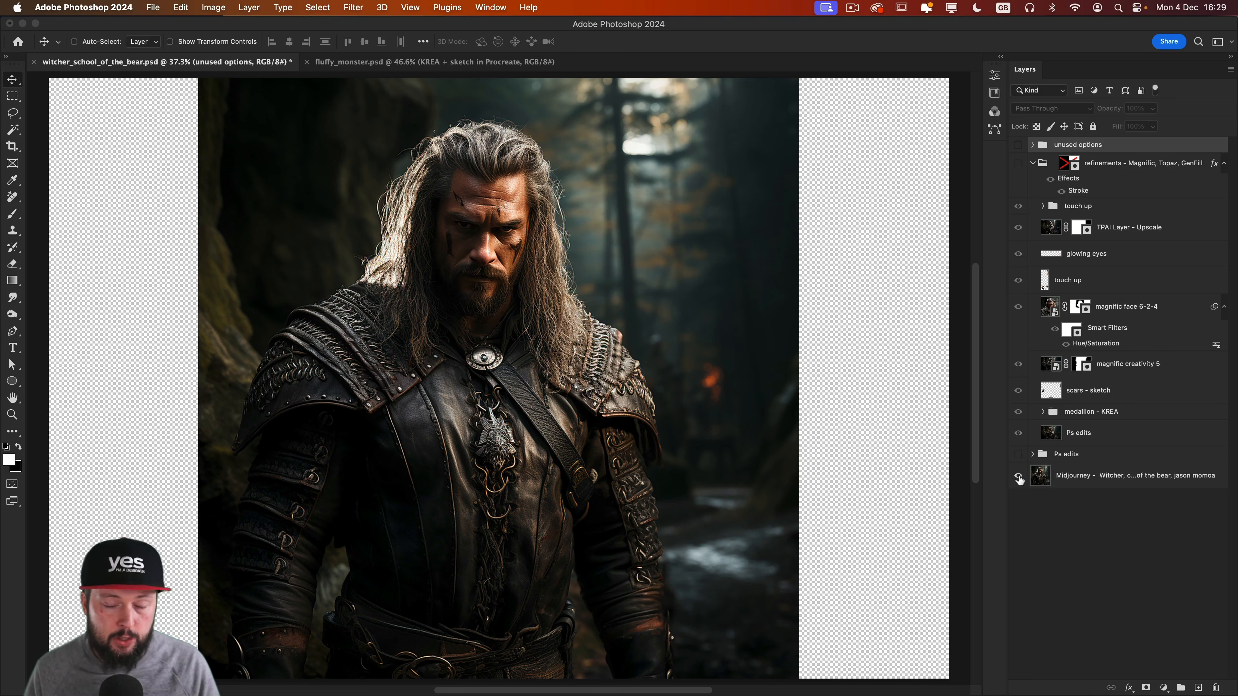
# Read the full prompt in the bottom Midjourney layer's name in witcher_school_of_the_bear.psd, leaving the name as it is
pyautogui.click(1108, 480)
pyautogui.doubleClick(1122, 477)
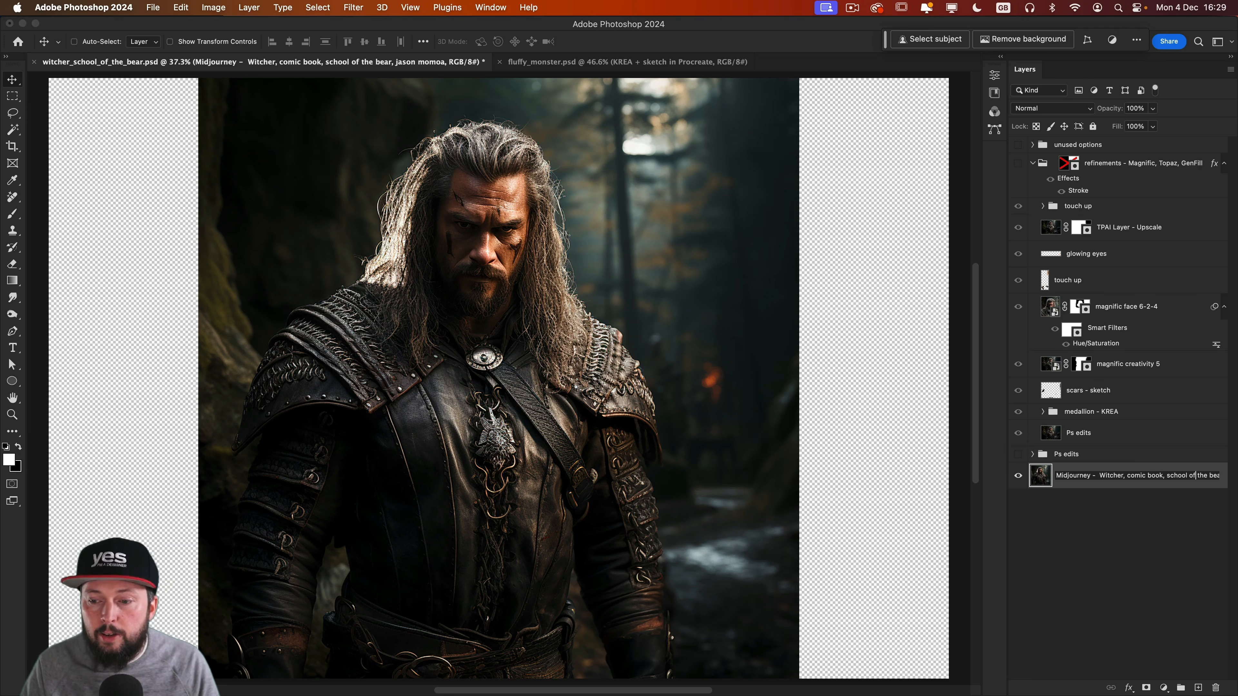
pyautogui.press('End')
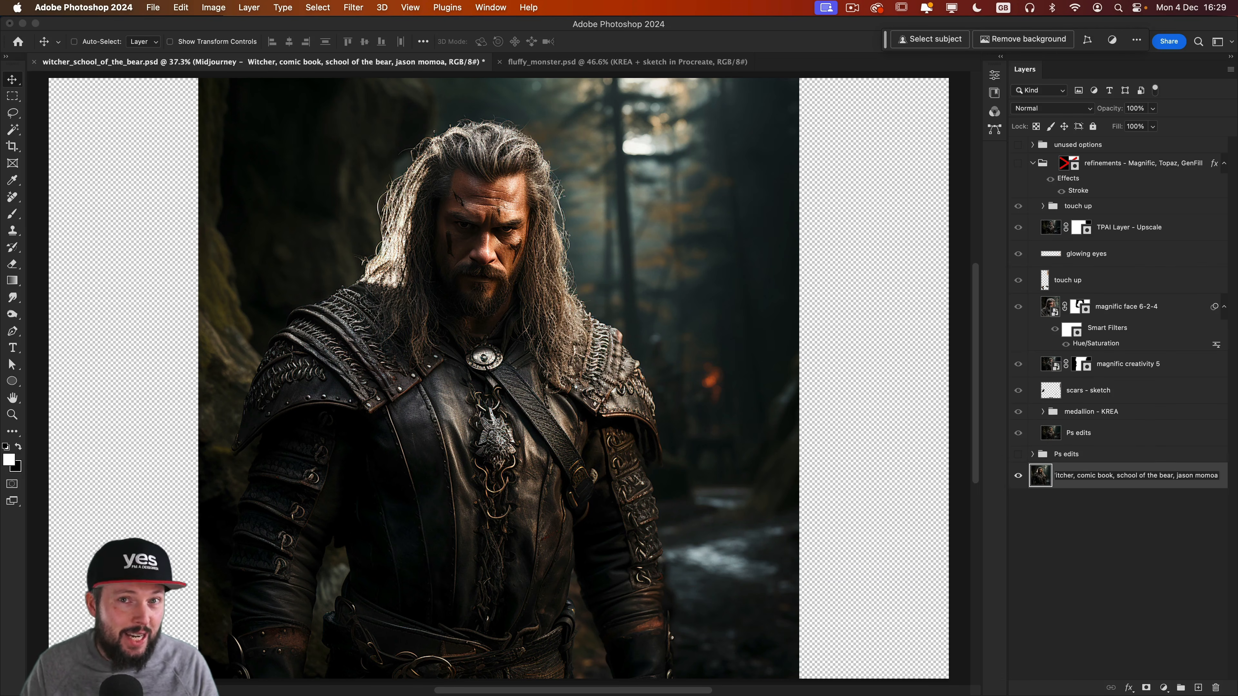
pyautogui.press('Return')
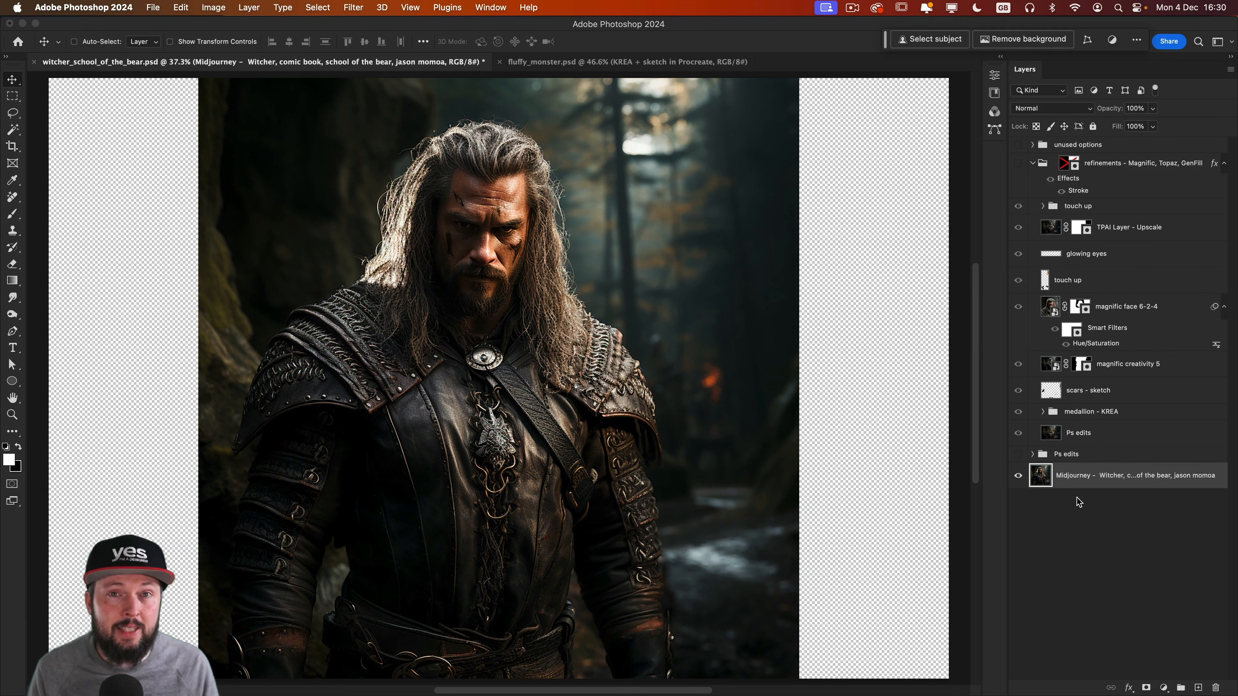
# Bring back the edit layers above the Midjourney original and view the finished witcher's face and chest up close
pyautogui.keyDown('alt'); pyautogui.click(1020, 476); pyautogui.keyUp('alt')
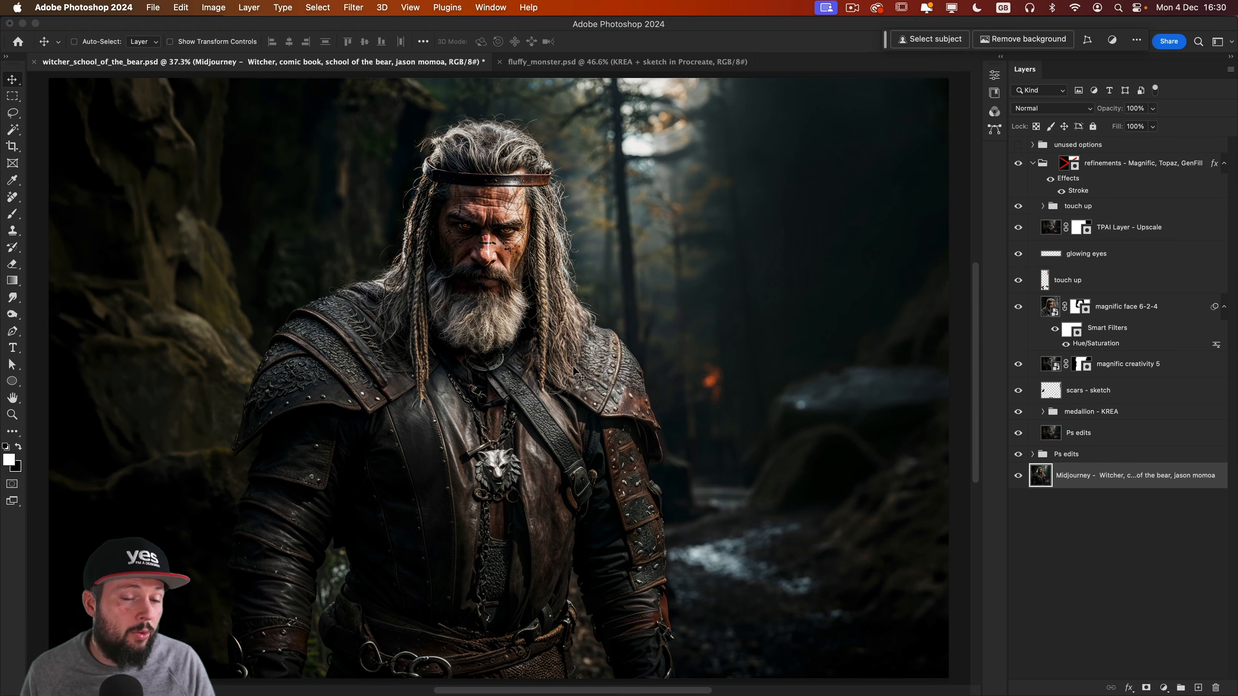
pyautogui.moveTo(510, 358); pyautogui.dragTo(554, 359)
pyautogui.keyDown('alt'); pyautogui.click(553, 358); pyautogui.keyUp('alt')
pyautogui.keyDown('alt'); pyautogui.click(561, 390); pyautogui.keyUp('alt')
pyautogui.keyDown('alt'); pyautogui.click(567, 431); pyautogui.keyUp('alt')
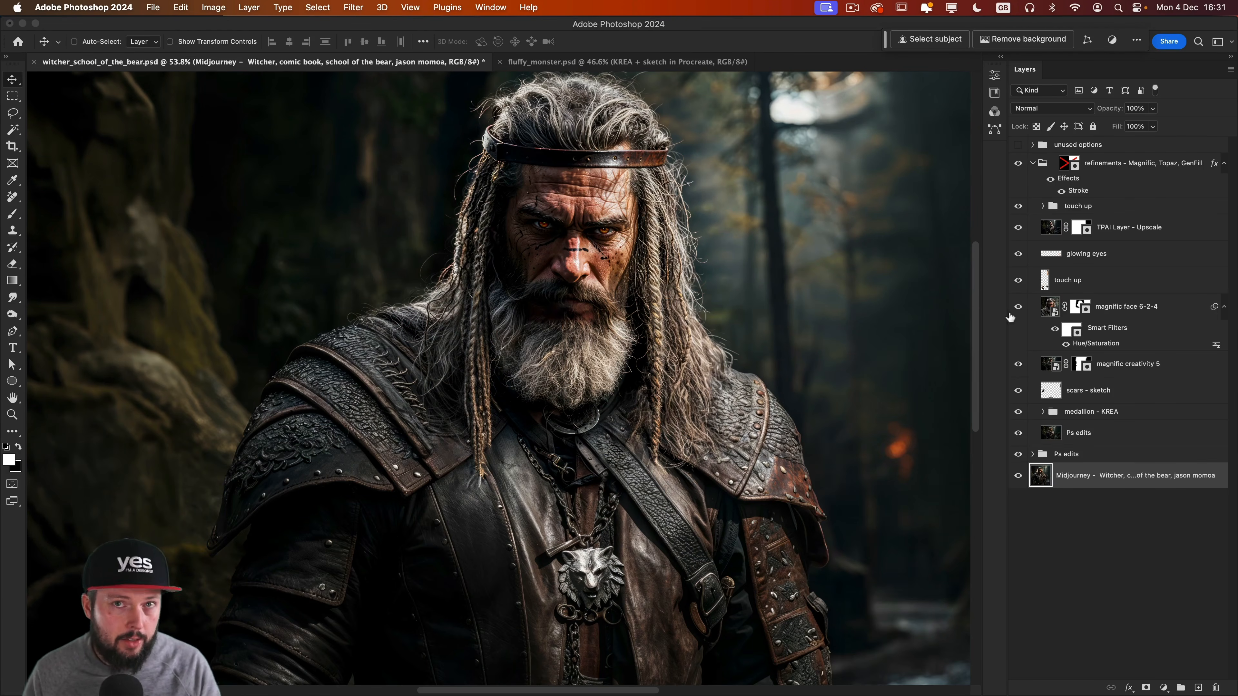
# Hide the layers from magnific face 6-2-4 up to the touch up group and examine the magnific creativity 5 armour, medallion and sleeve details
pyautogui.moveTo(1018, 307); pyautogui.dragTo(1016, 208)
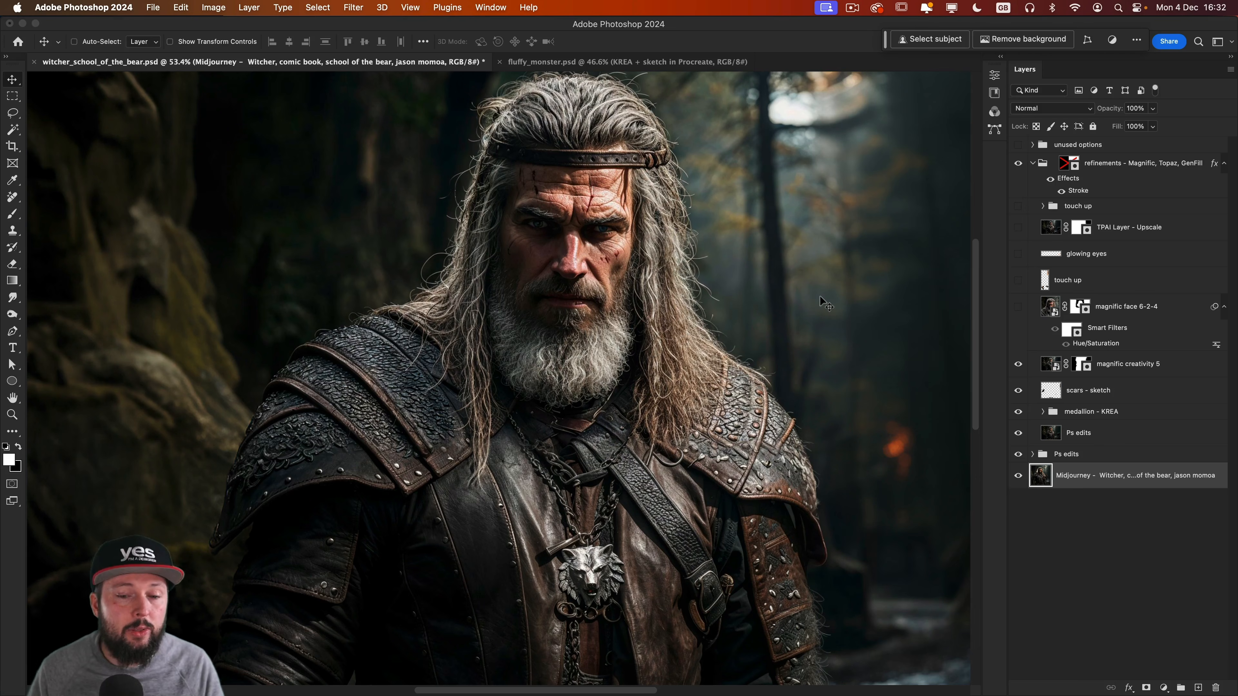
pyautogui.scroll(-10, 820, 296)
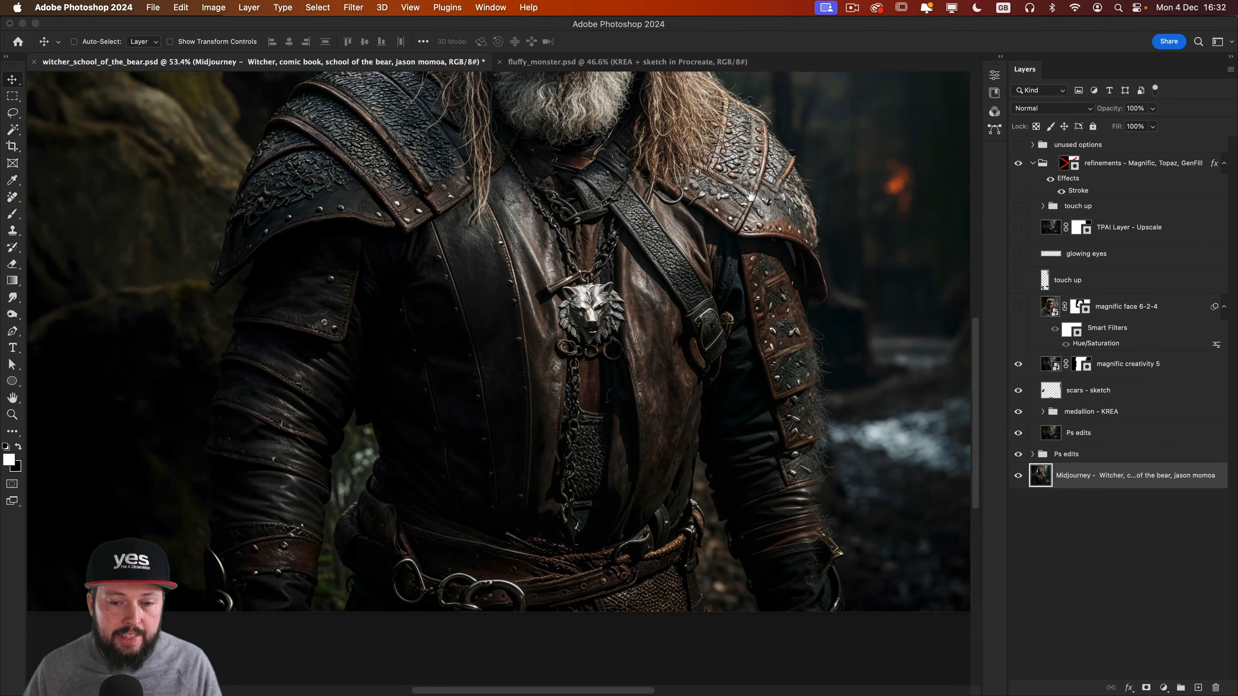
pyautogui.scroll(2, 828, 341)
pyautogui.hscroll(-1, 828, 341)
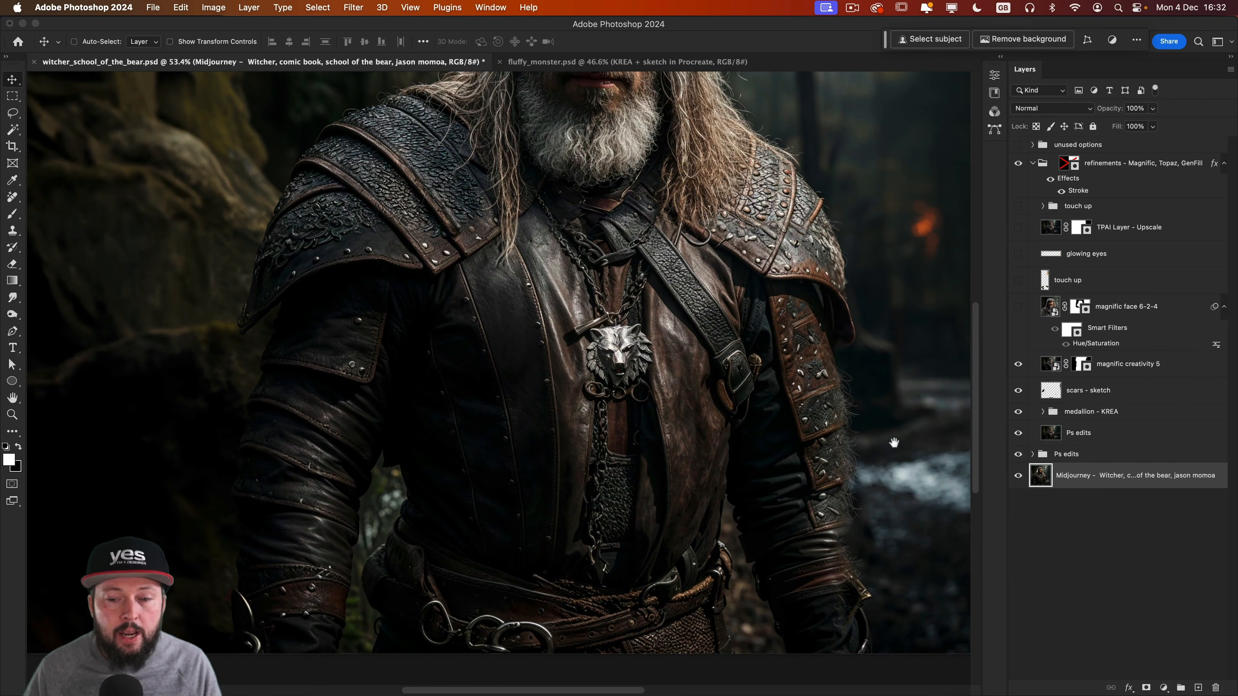
pyautogui.hscroll(3, 893, 442)
pyautogui.scroll(5, 751, 403)
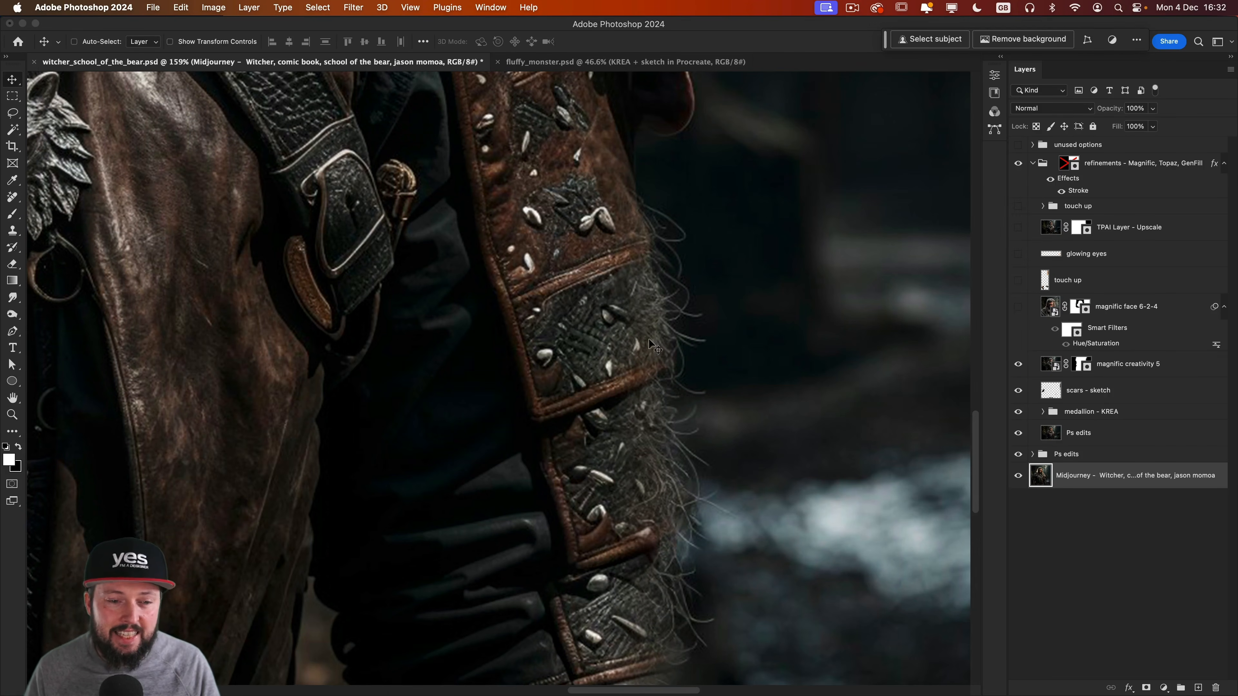
pyautogui.scroll(-5, 721, 470)
pyautogui.scroll(-3, 669, 469)
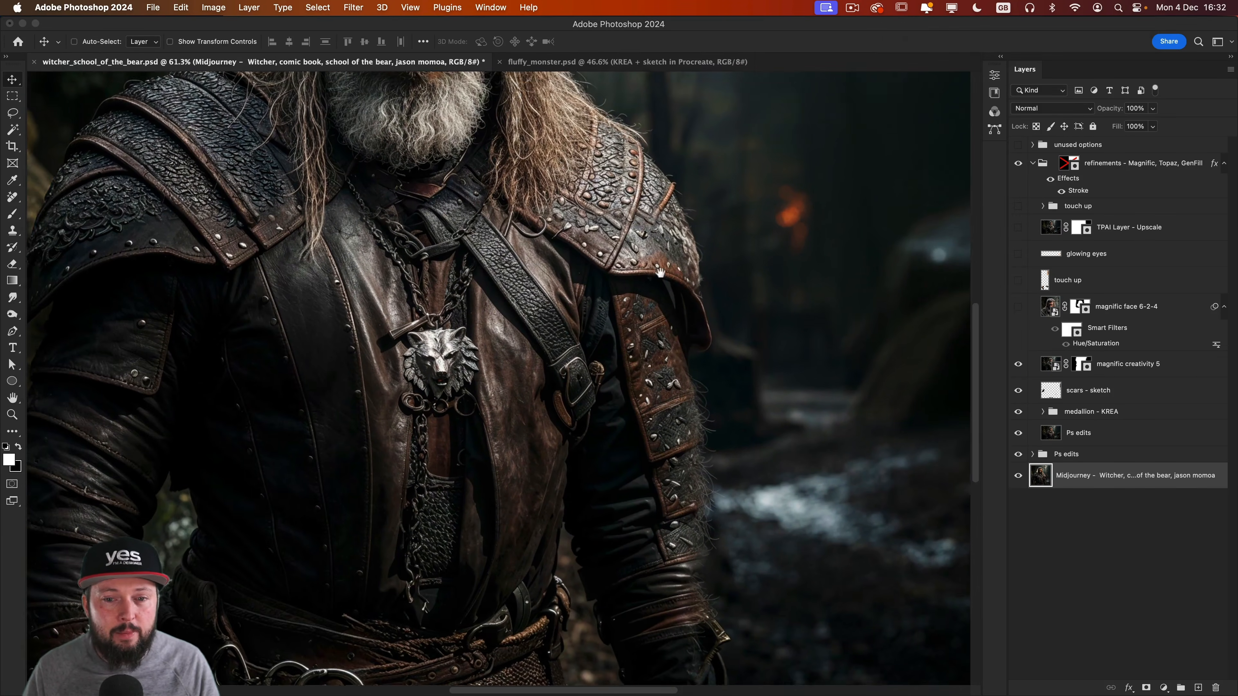
pyautogui.scroll(5, 589, 386)
pyautogui.scroll(-5, 590, 386)
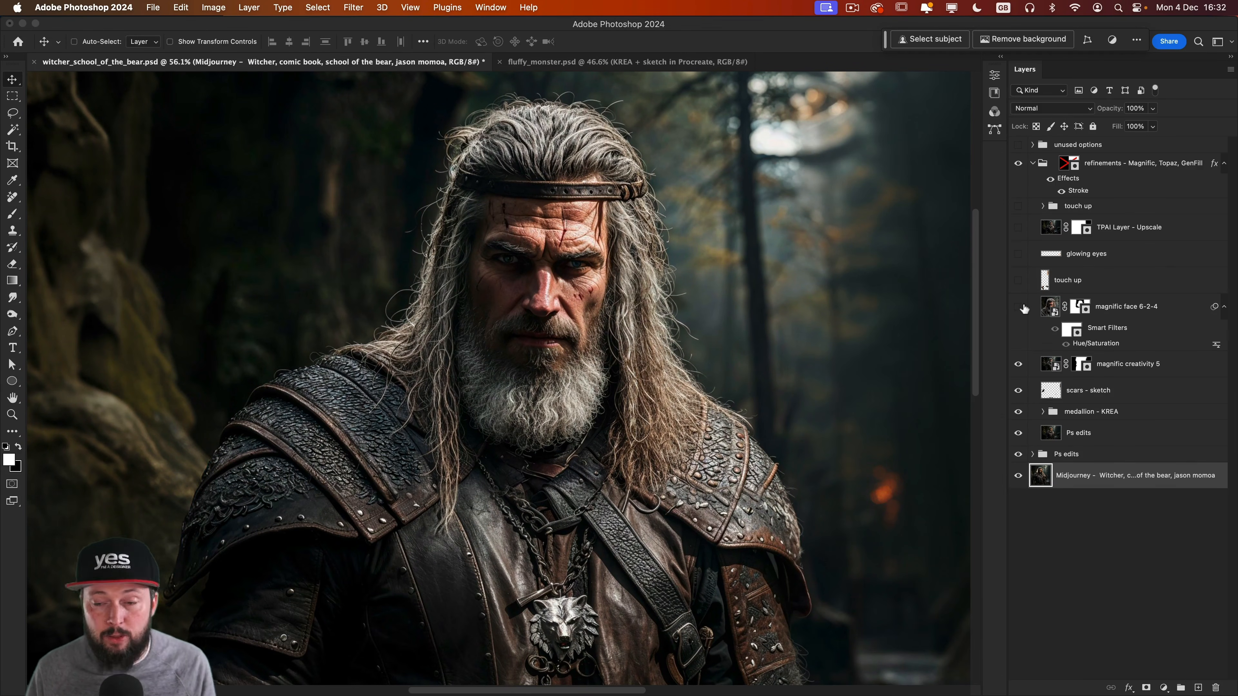
# Isolate the magnific face 6-2-4 layer to view the masked face upscale by itself
pyautogui.keyDown('alt'); pyautogui.click(1019, 307); pyautogui.keyUp('alt')
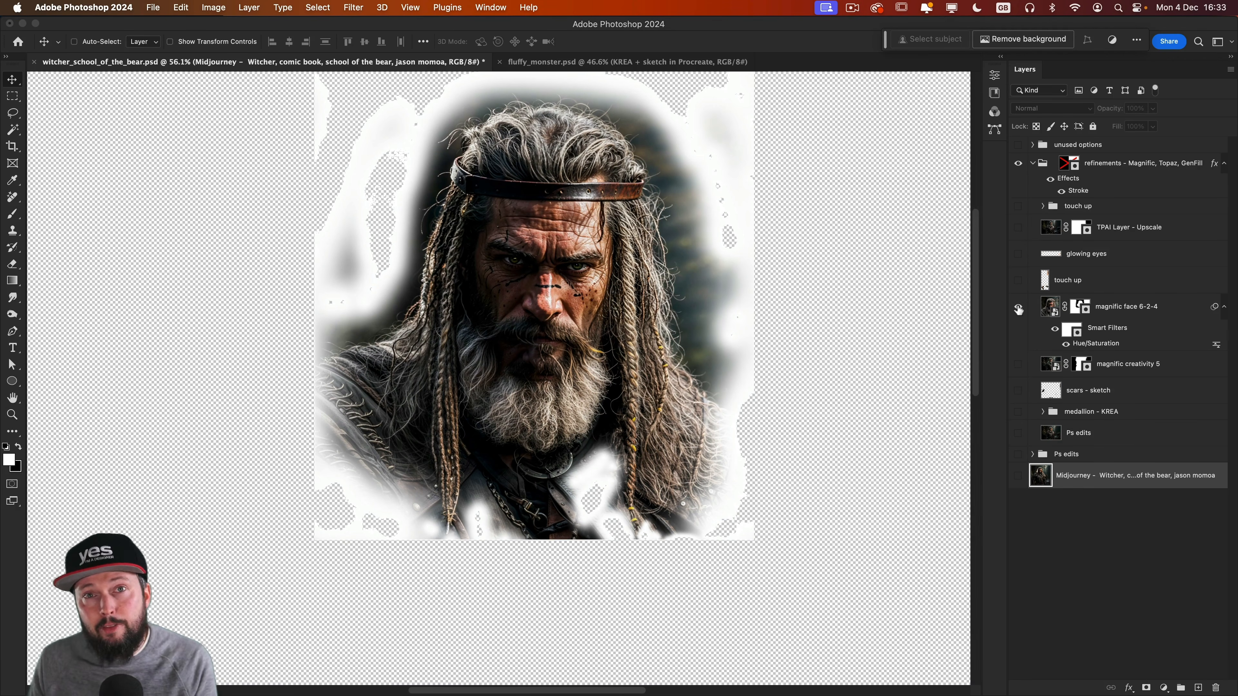
# Restore the witcher's other layers, show the upper touch up group and inspect the layers it contains
pyautogui.keyDown('alt'); pyautogui.click(1018, 308); pyautogui.keyUp('alt')
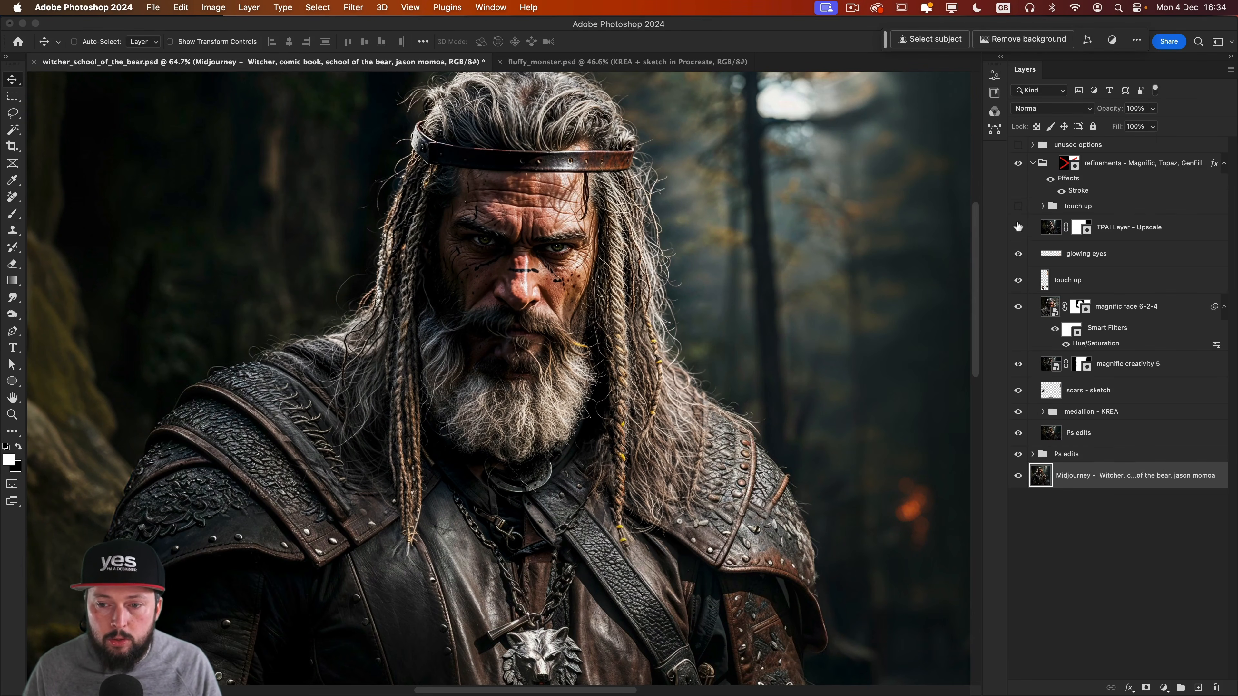
pyautogui.click(1017, 208)
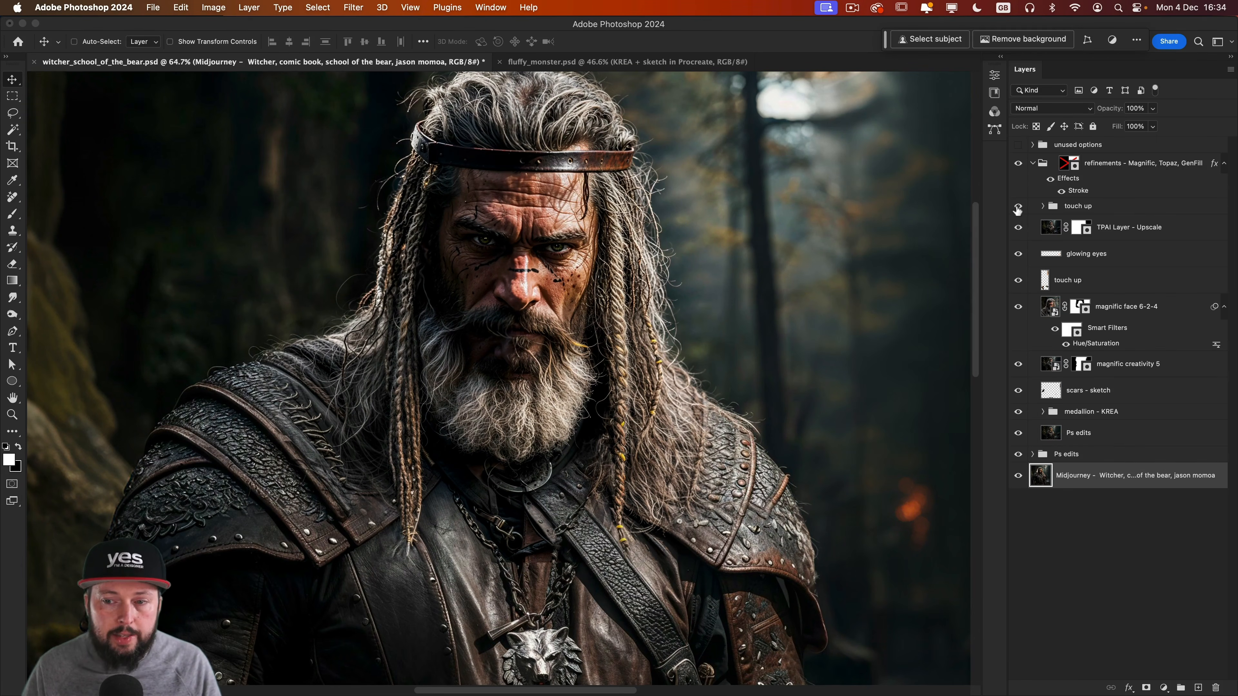
pyautogui.click(1042, 206)
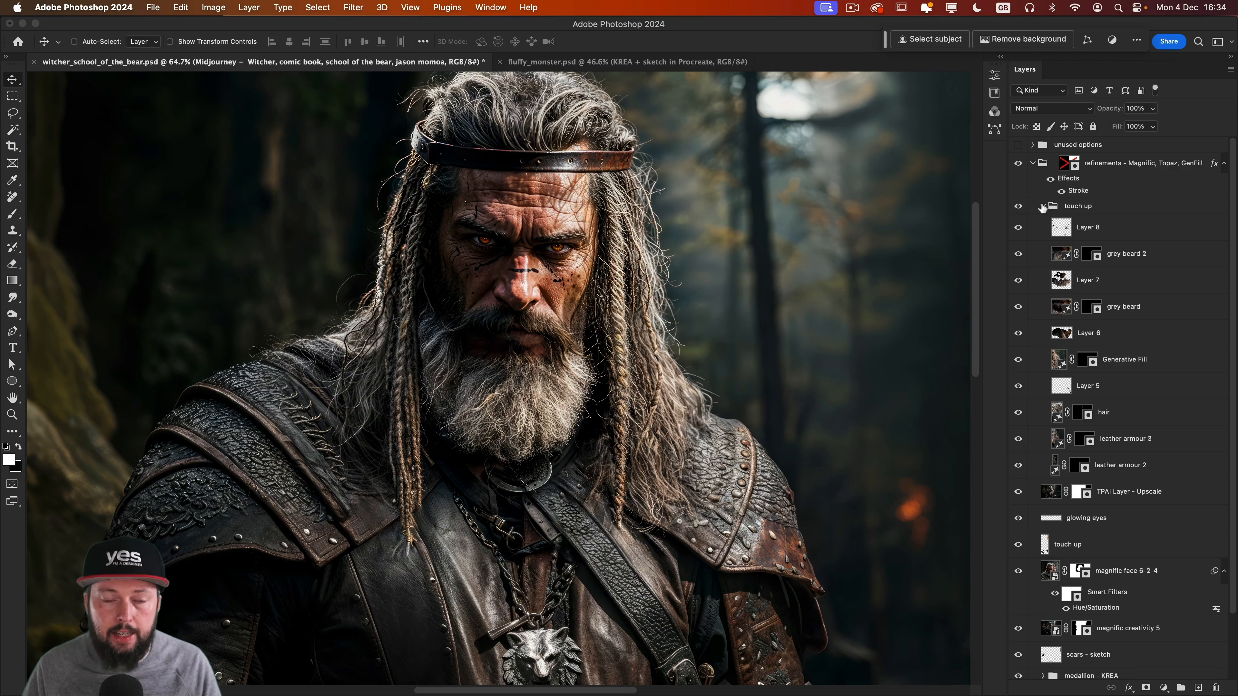
pyautogui.click(1042, 206)
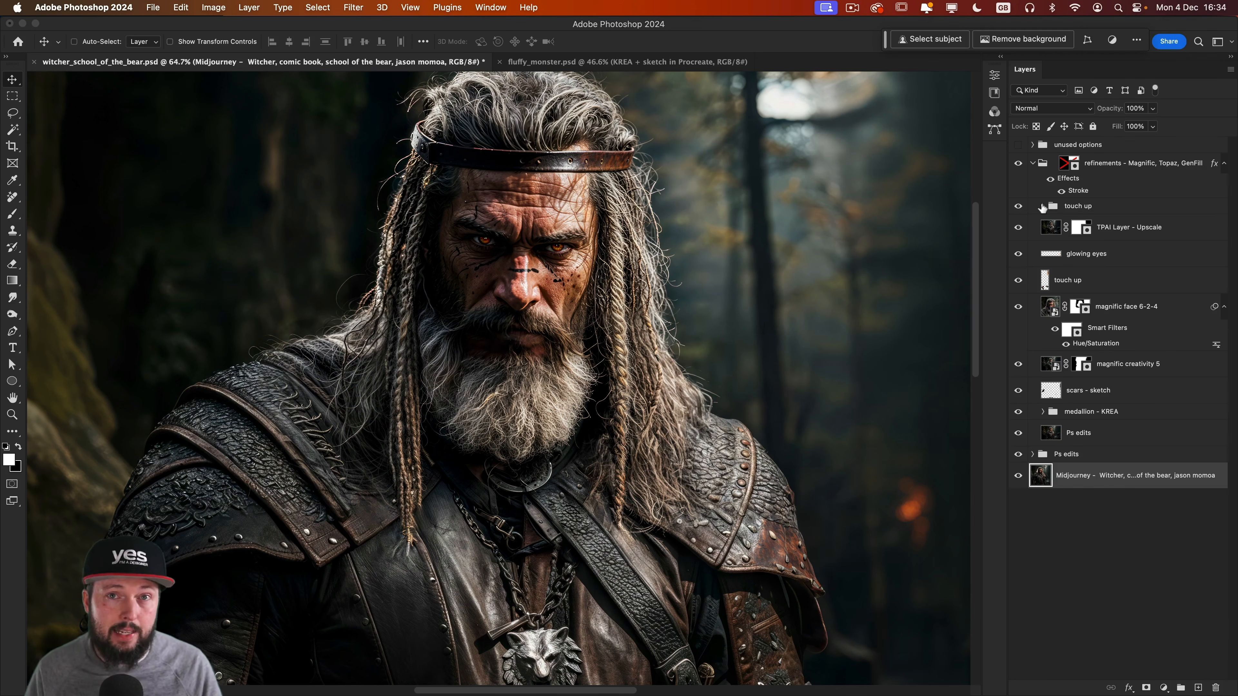
# Compare the witcher's eyes up close with the glowing eyes layer hidden and shown
pyautogui.scroll(5, 1033, 229)
pyautogui.click(1018, 253)
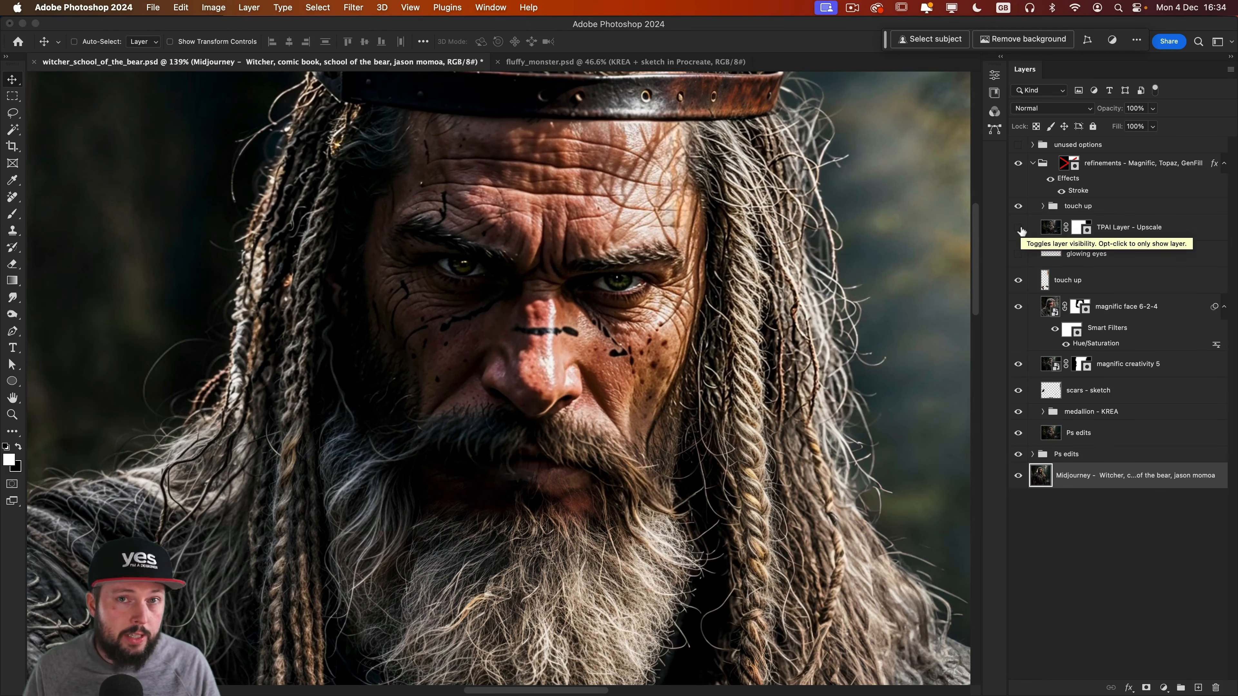
pyautogui.click(1017, 253)
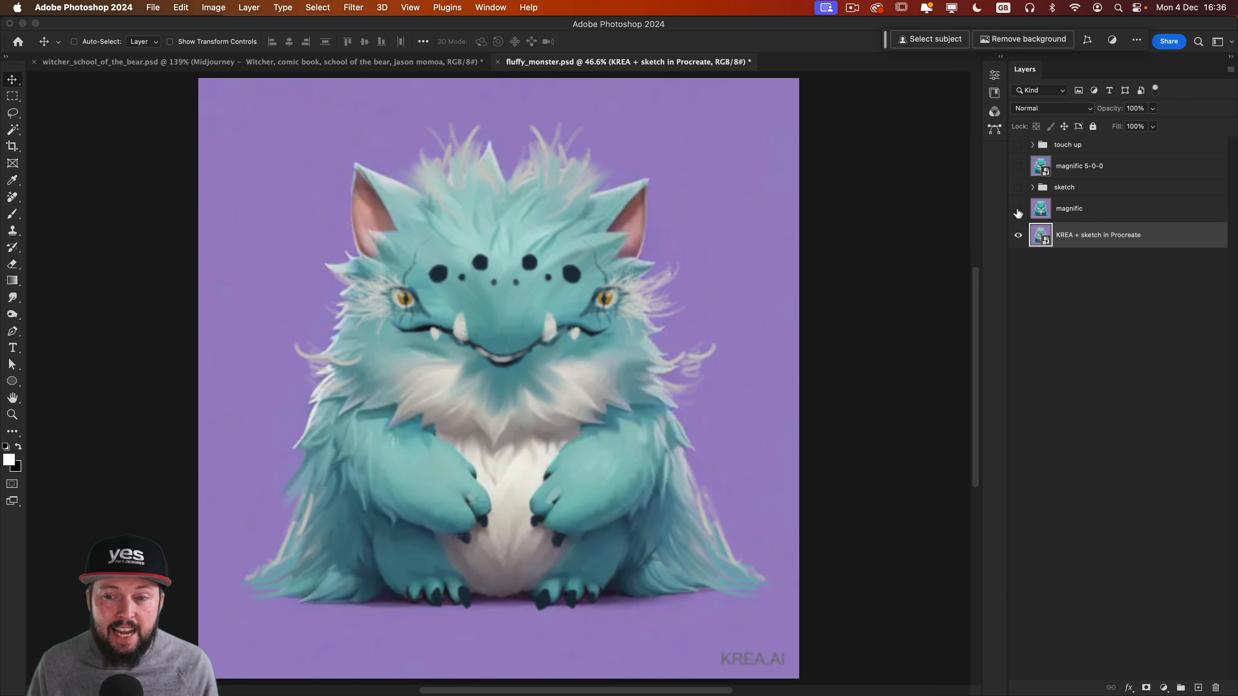
# Show the layers from magnific up to touch up in fluffy_monster.psd and compare the full monster with the KREA + sketch in Procreate original
pyautogui.moveTo(1018, 208); pyautogui.dragTo(1018, 144)
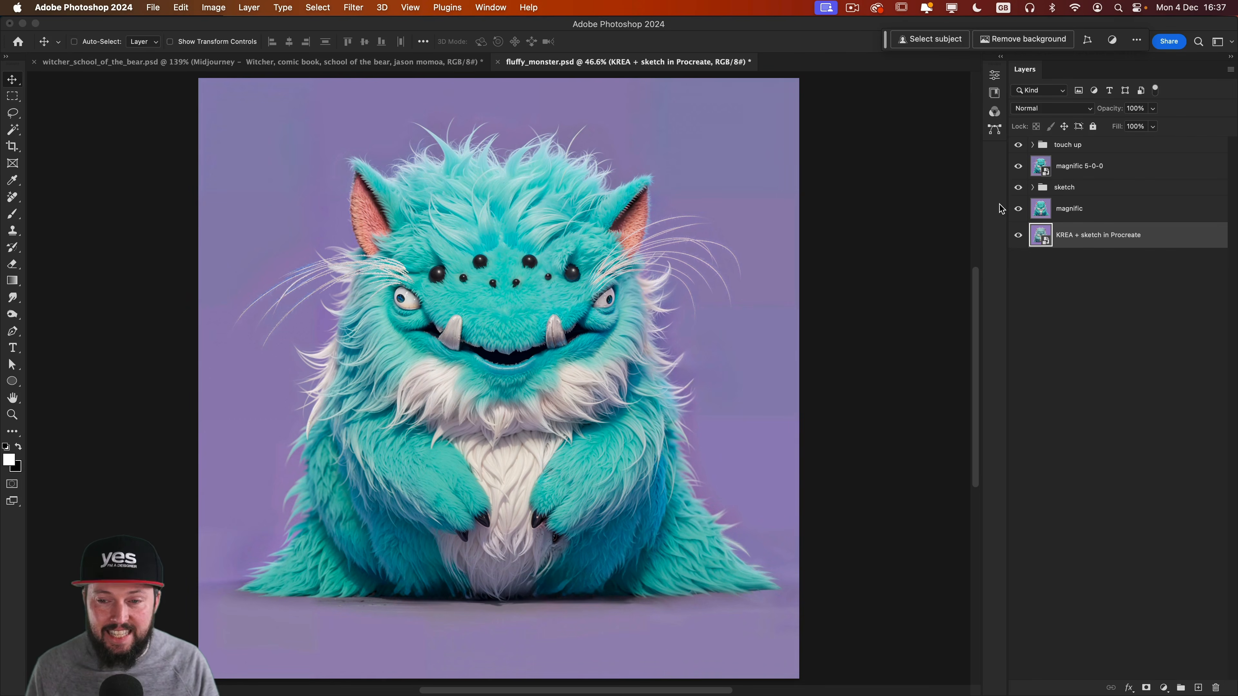
pyautogui.keyDown('alt'); pyautogui.click(1018, 235); pyautogui.keyUp('alt')
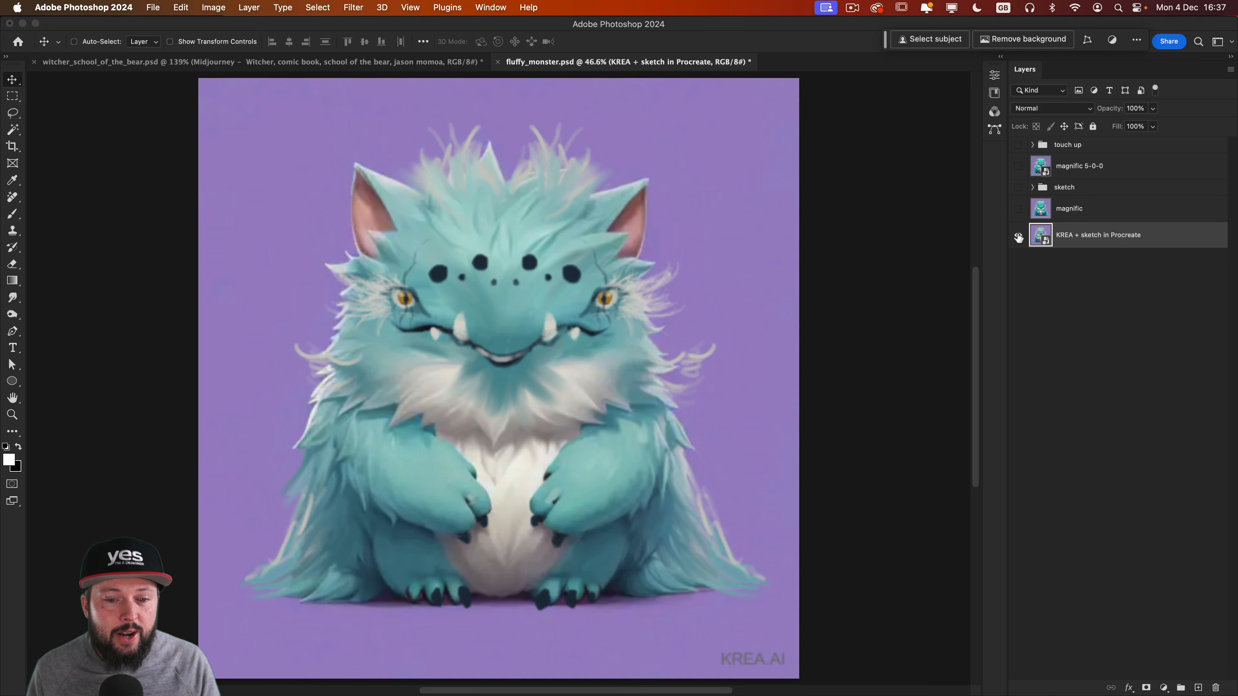
pyautogui.keyDown('alt'); pyautogui.click(1018, 236); pyautogui.keyUp('alt')
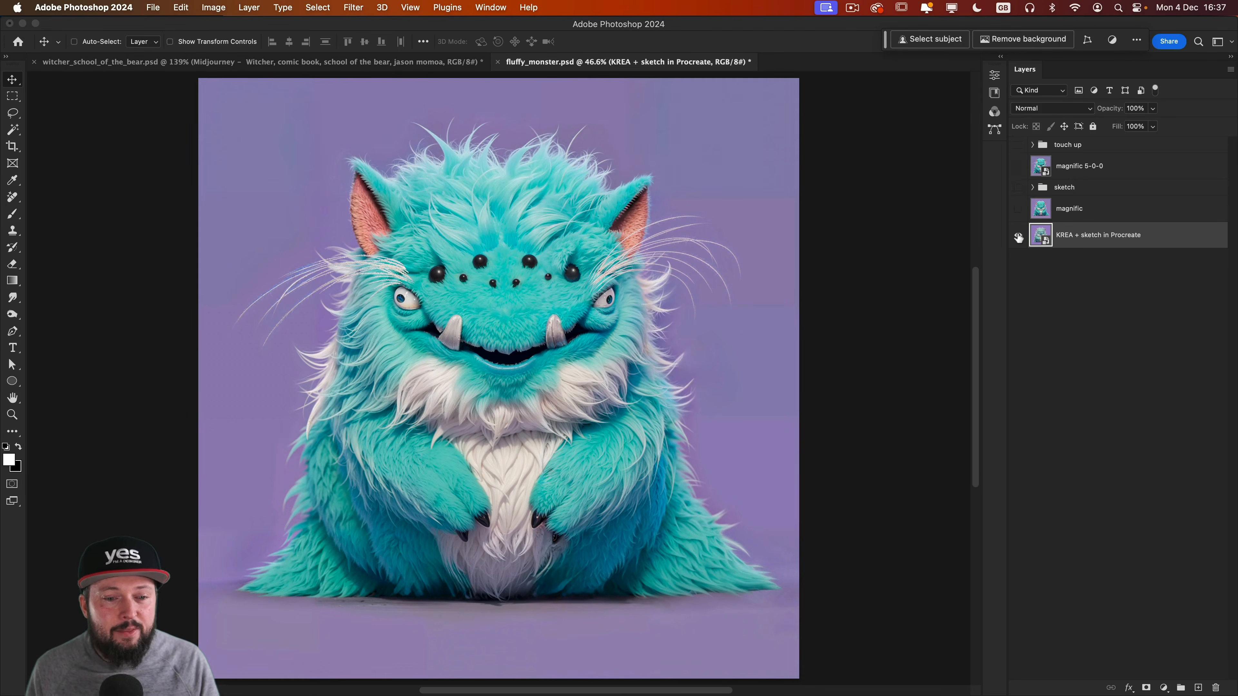
pyautogui.keyDown('alt'); pyautogui.click(1018, 236); pyautogui.keyUp('alt')
pyautogui.keyDown('alt'); pyautogui.click(1018, 236); pyautogui.keyUp('alt')
# Compare the monster's enhanced face and fur with the isolated KREA + sketch in Procreate layer, both closer up and from further out
pyautogui.click(496, 370)
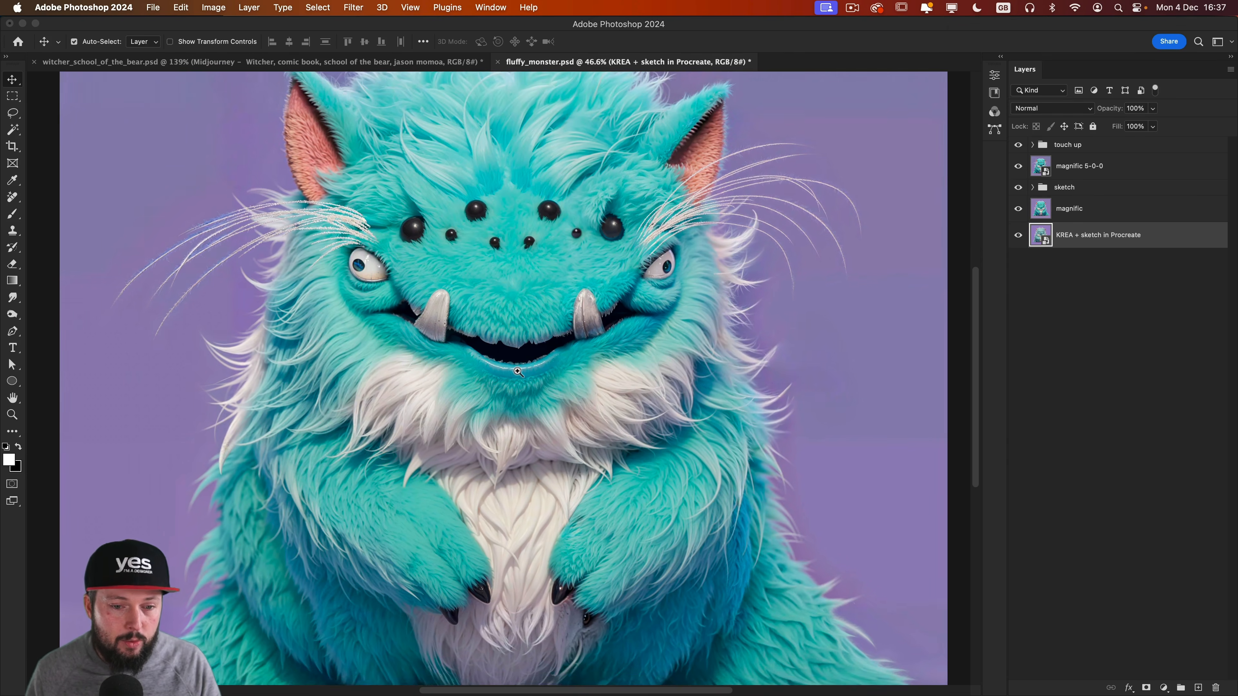
pyautogui.keyDown('alt'); pyautogui.click(1012, 236); pyautogui.keyUp('alt')
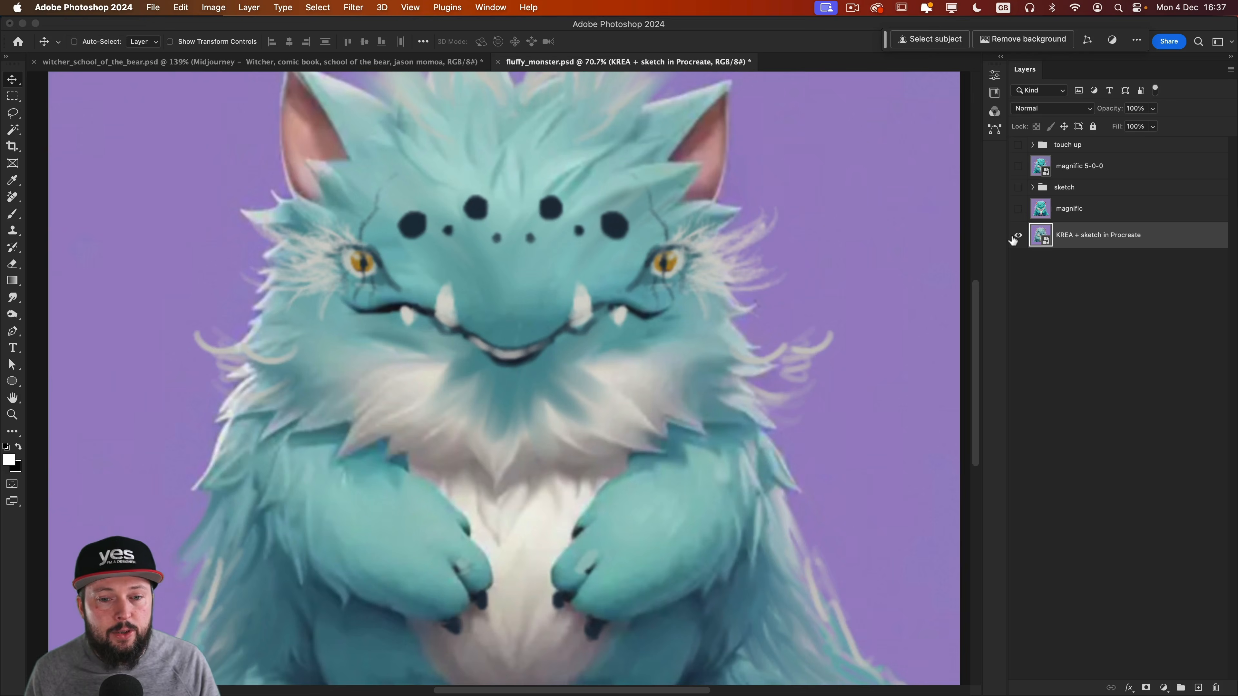
pyautogui.keyDown('alt'); pyautogui.click(1015, 236); pyautogui.keyUp('alt')
pyautogui.scroll(-3, 702, 309)
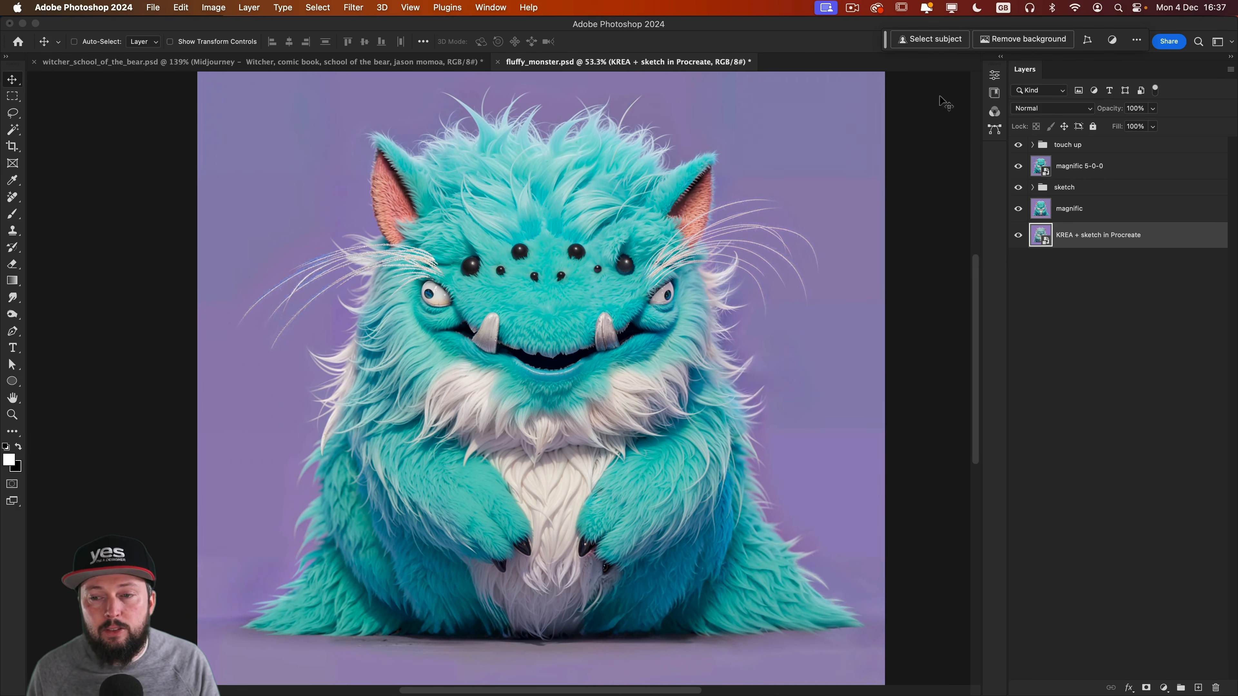
pyautogui.keyDown('alt'); pyautogui.click(1017, 236); pyautogui.keyUp('alt')
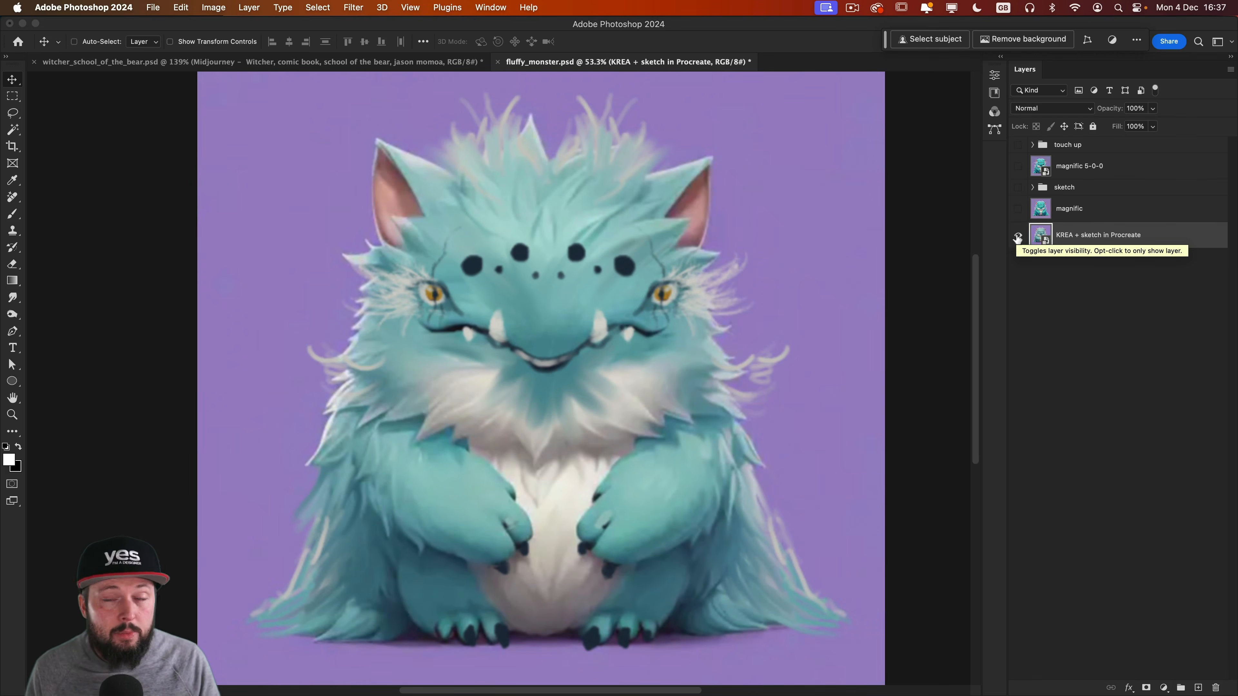
pyautogui.keyDown('alt'); pyautogui.click(1017, 236); pyautogui.keyUp('alt')
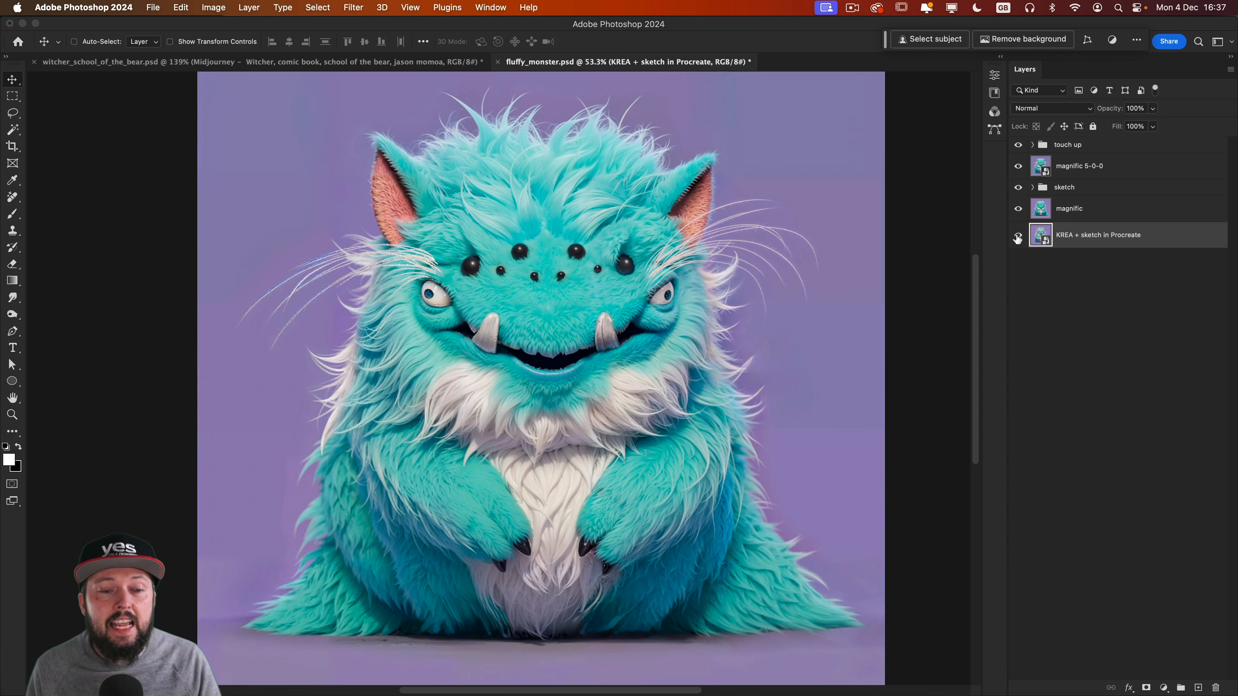
# Examine the monster's chest and arm fur at 100%, then isolate the KREA + sketch in Procreate layer and view its whole image
pyautogui.press('super+1')
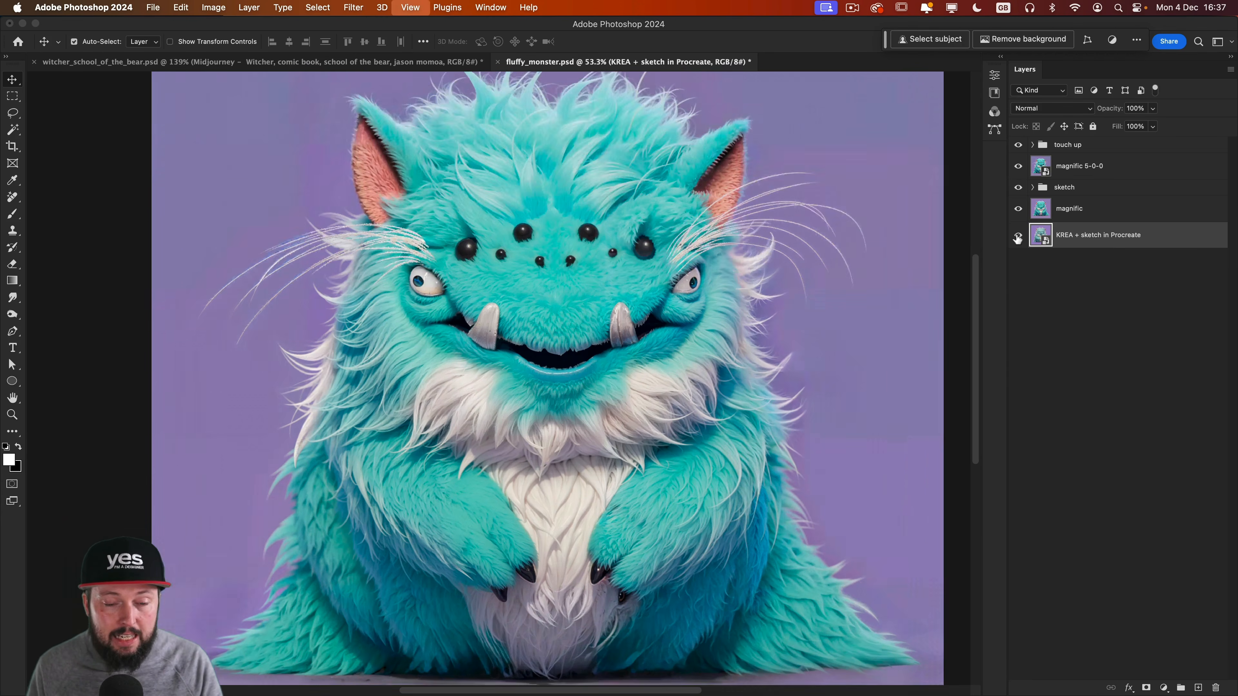
pyautogui.moveTo(587, 330); pyautogui.dragTo(559, 274)
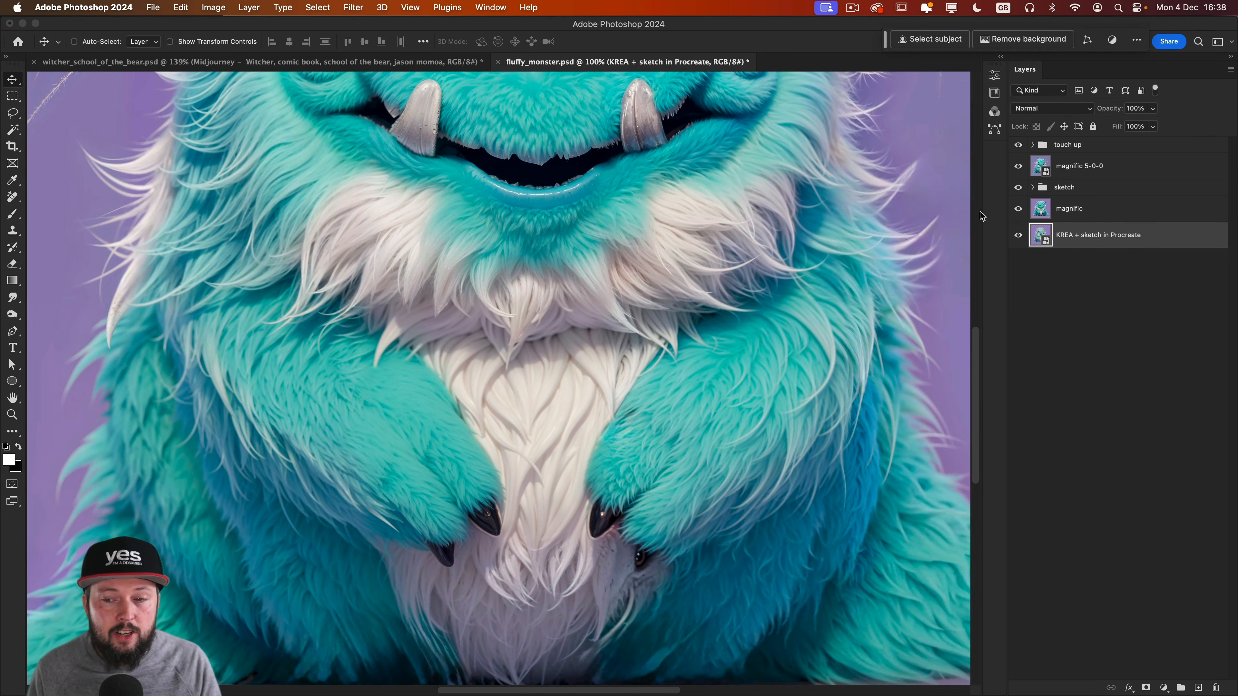
pyautogui.keyDown('alt'); pyautogui.click(1017, 236); pyautogui.keyUp('alt')
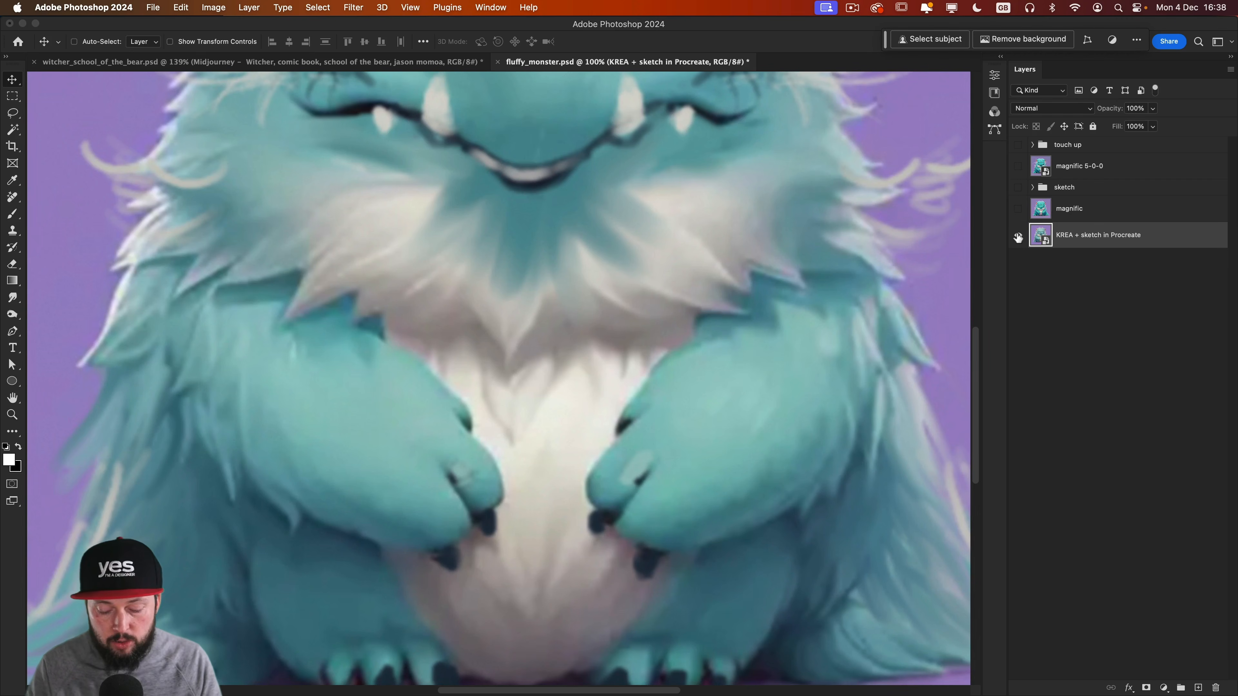
pyautogui.press('super+0')
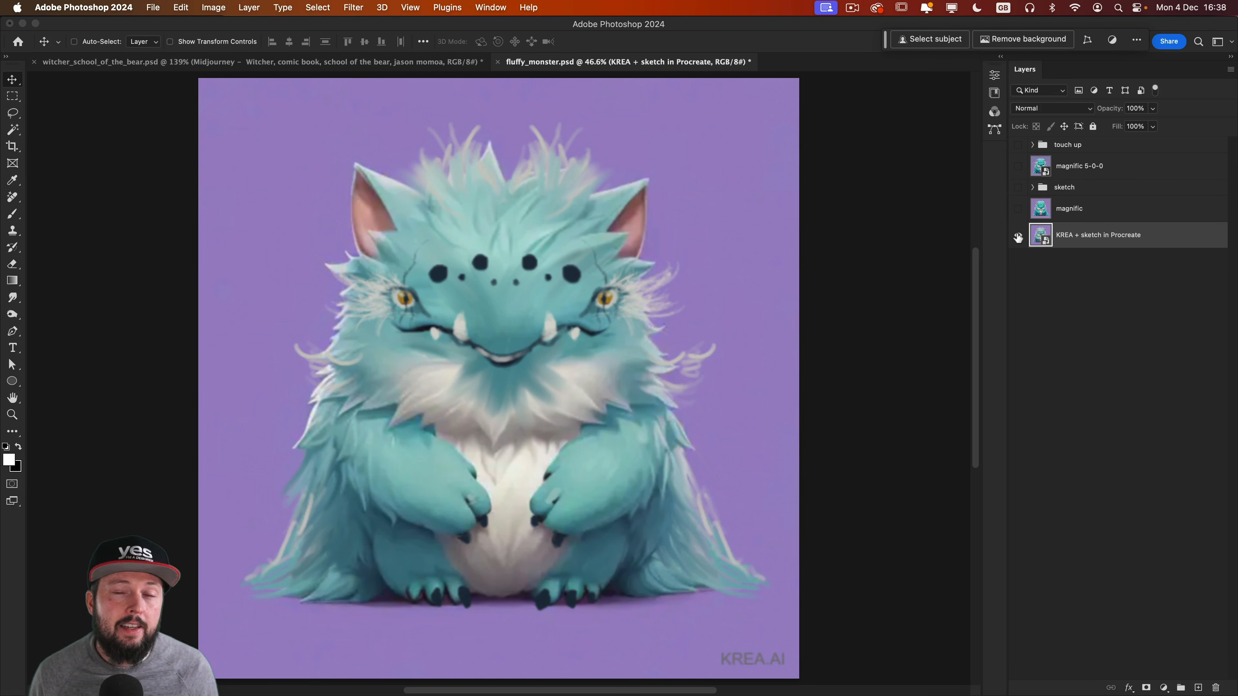